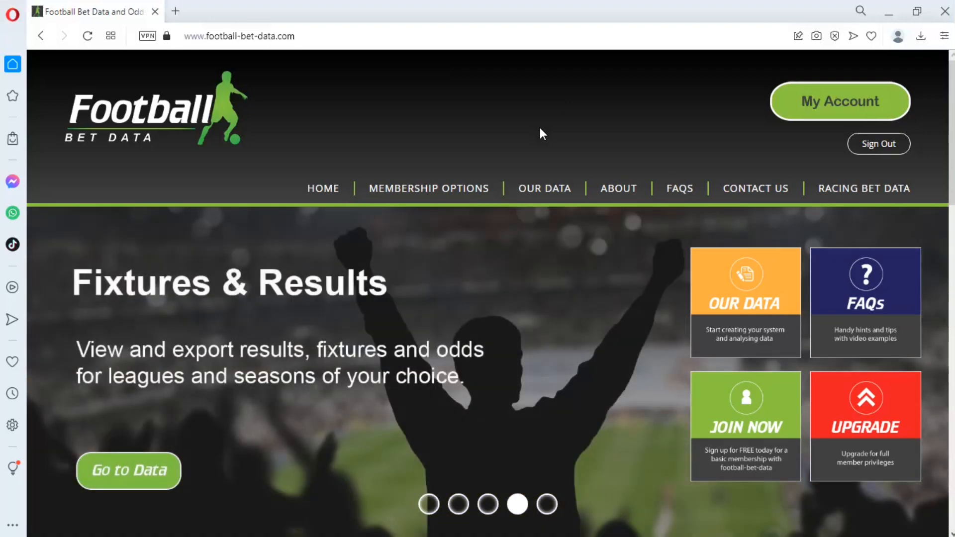
# Step: Open the football data dashboard from the home page
pyautogui.moveTo(544, 188)
pyautogui.click(577, 278)
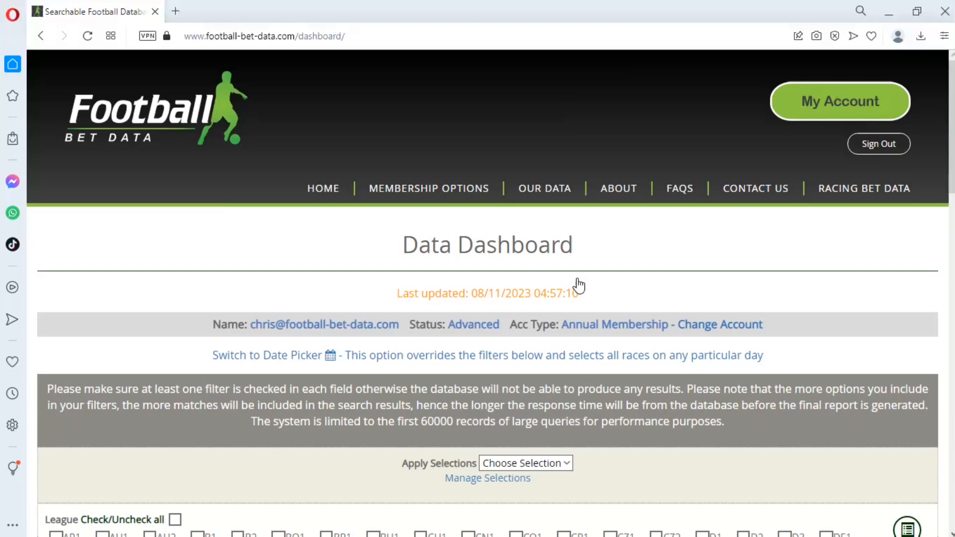
# Step: Check all leagues and all score prediction boxes in the dashboard filters
pyautogui.scroll(-3, 578, 286)
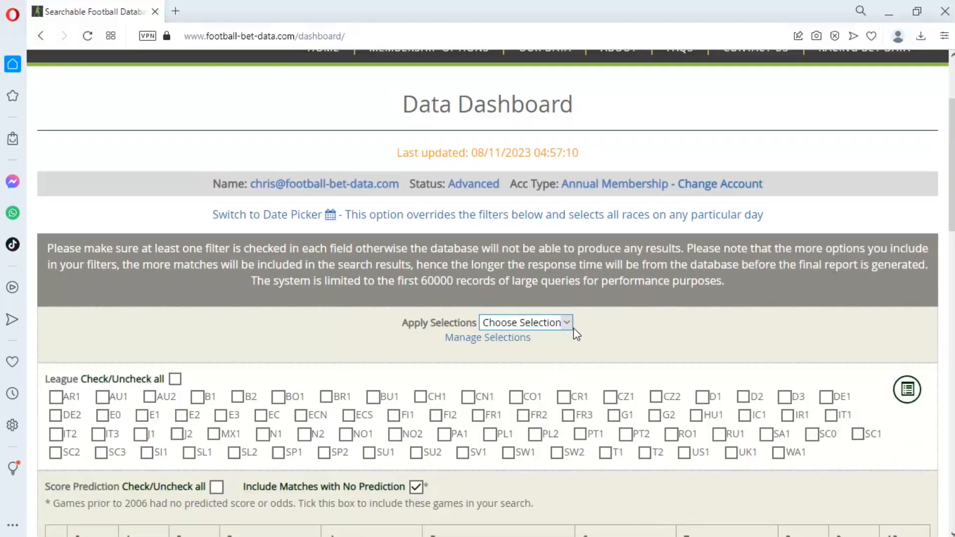
pyautogui.scroll(-8, 576, 333)
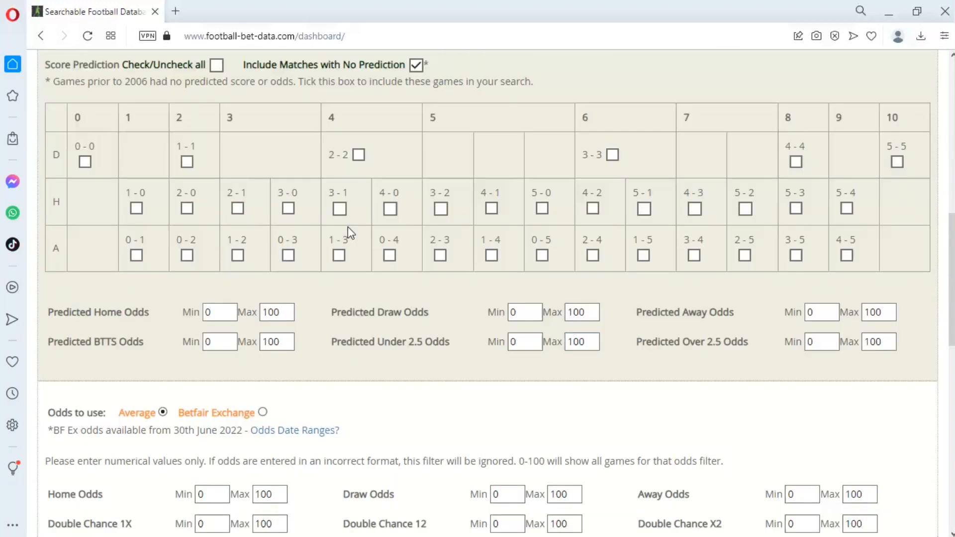
pyautogui.scroll(1, 348, 227)
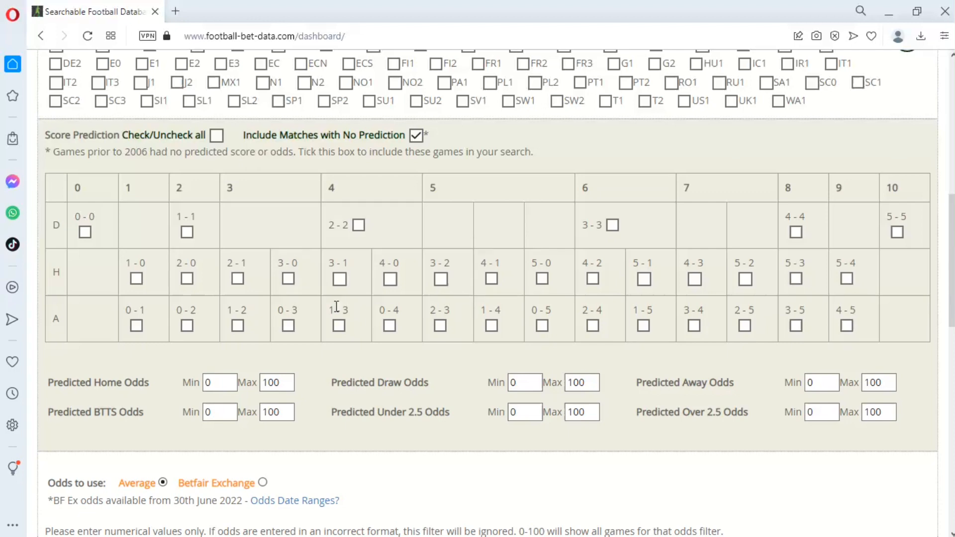
pyautogui.scroll(-1, 337, 306)
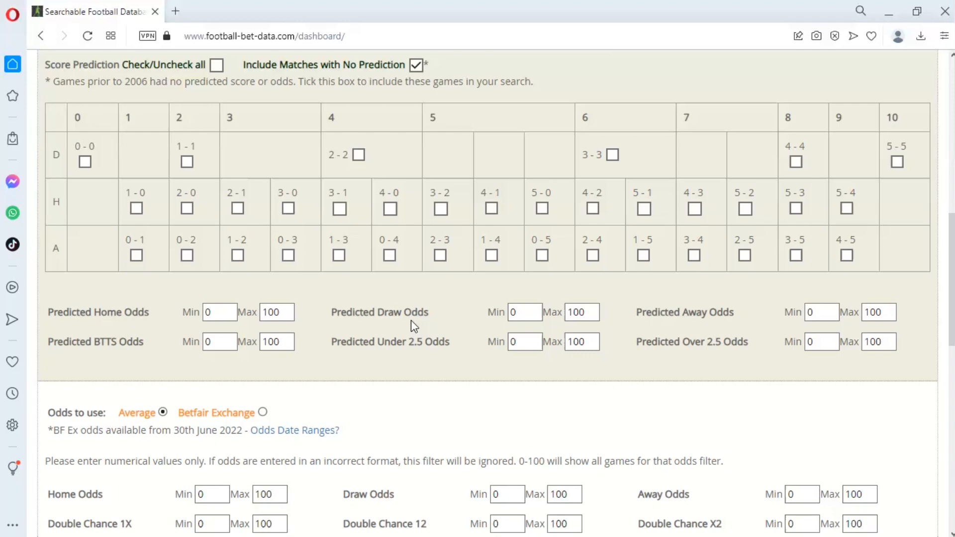
pyautogui.scroll(3, 462, 332)
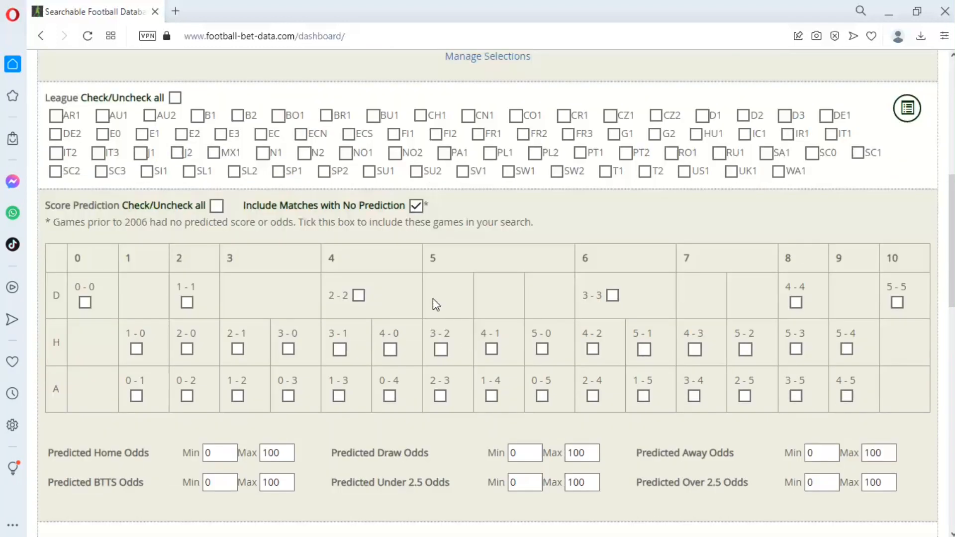
pyautogui.scroll(2, 433, 298)
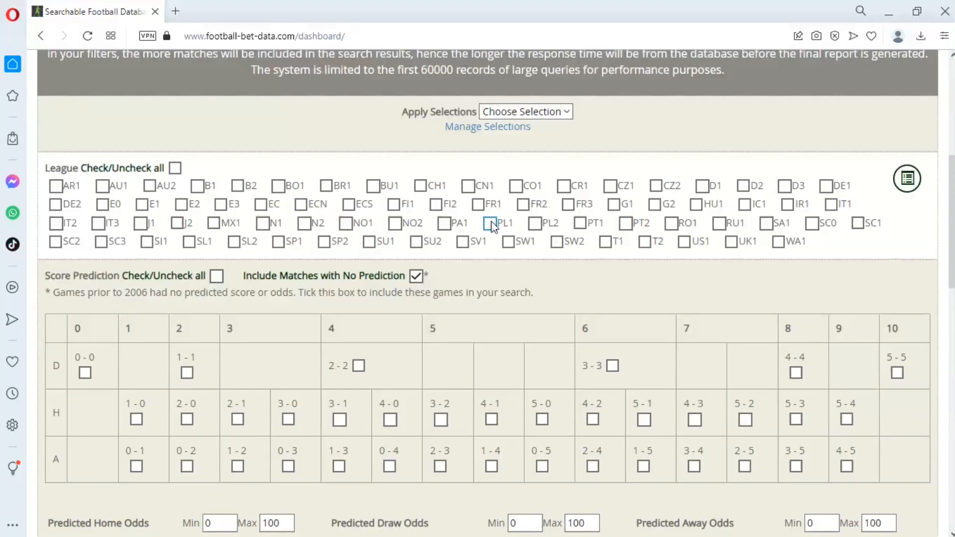
pyautogui.click(178, 169)
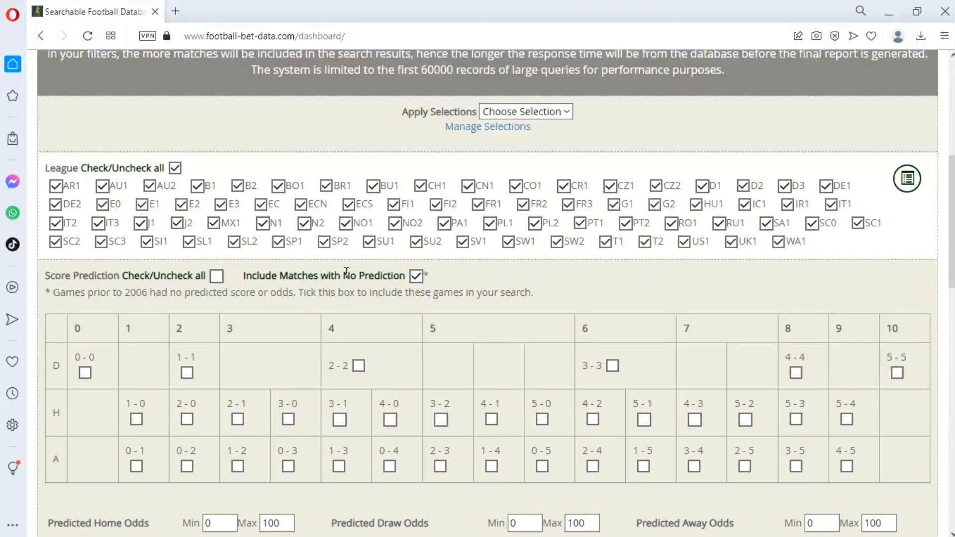
pyautogui.click(217, 277)
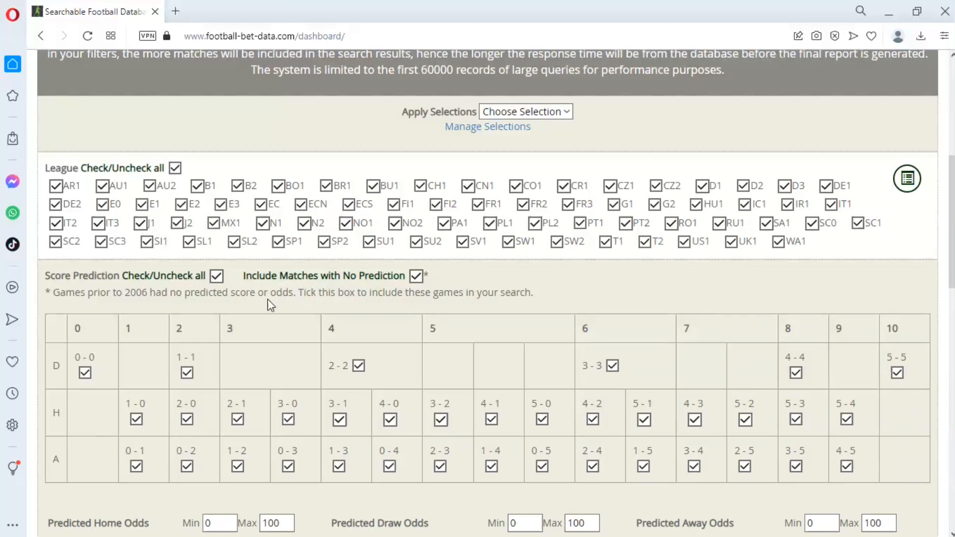
# Step: Set the Predicted BTTS Odds maximum to 2
pyautogui.scroll(-1, 305, 290)
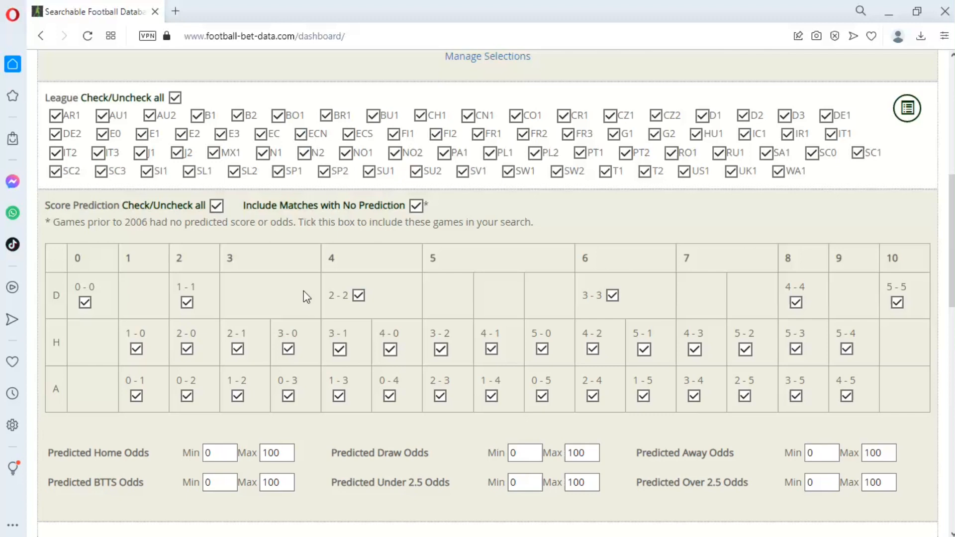
pyautogui.scroll(-2, 306, 297)
pyautogui.scroll(-1, 303, 291)
pyautogui.click(268, 273)
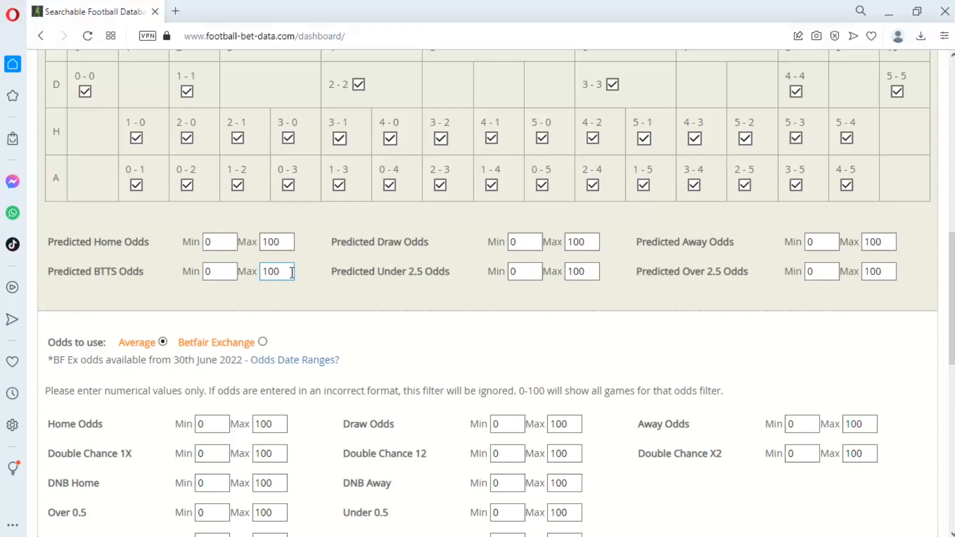
pyautogui.moveTo(292, 272); pyautogui.dragTo(249, 270)
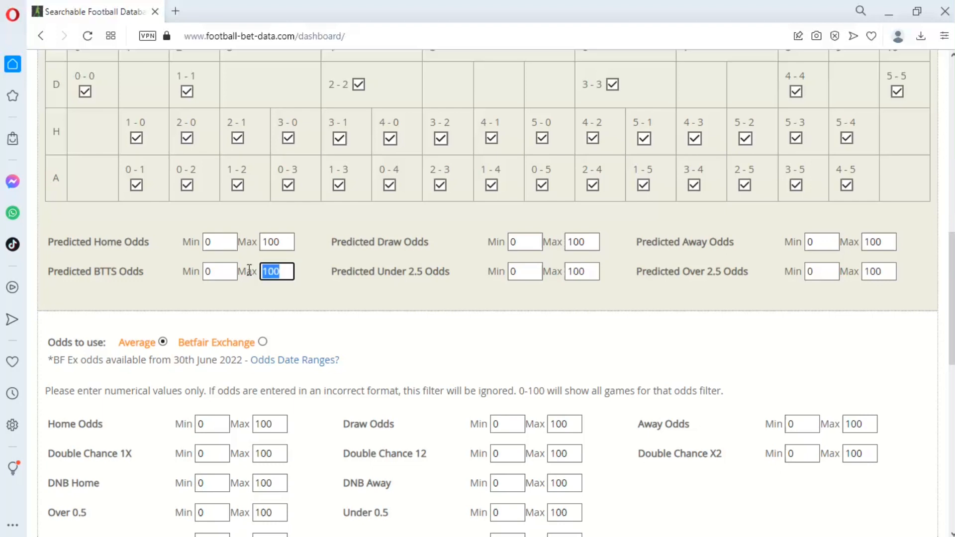
pyautogui.press('Left')
pyautogui.press('Delete')
pyautogui.press('Delete')
pyautogui.press('Delete')
pyautogui.write('2')
# Step: Set the Predicted Draw Odds maximum to 3.5 and the Predicted Under 2.5 Odds maximum to 2
pyautogui.doubleClick(590, 241)
pyautogui.write('3.5')
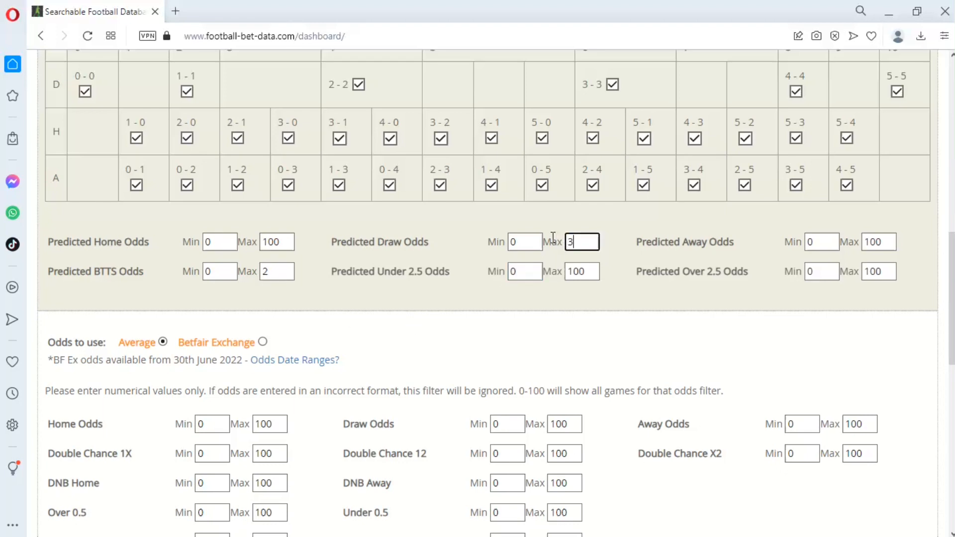
pyautogui.doubleClick(595, 274)
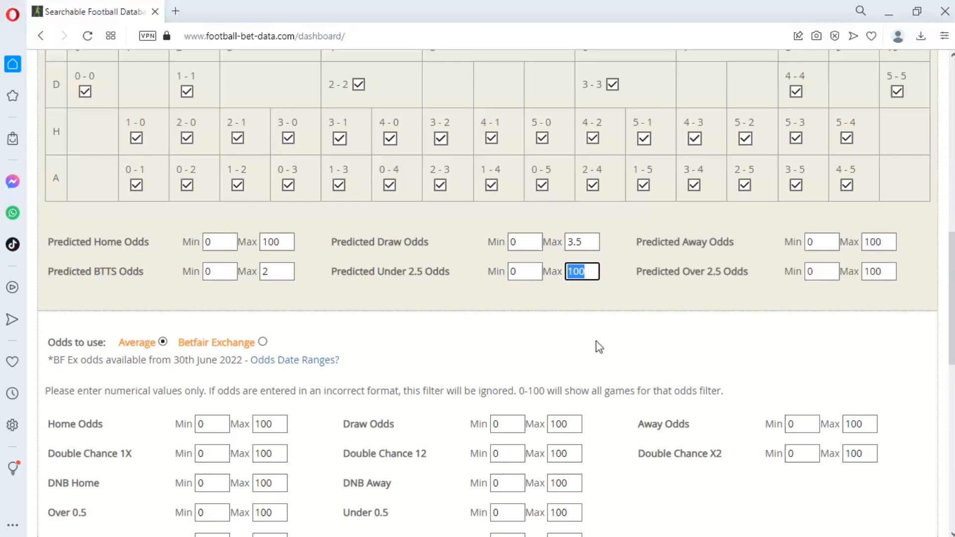
pyautogui.write('2')
# Step: Review the predicted odds filters and the match odds filter section
pyautogui.scroll(3, 588, 339)
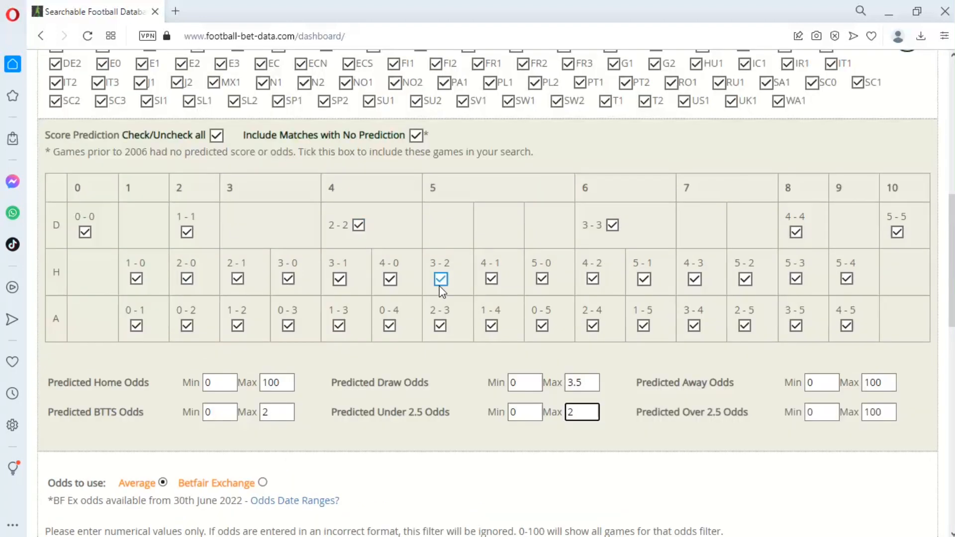
pyautogui.scroll(-4, 442, 291)
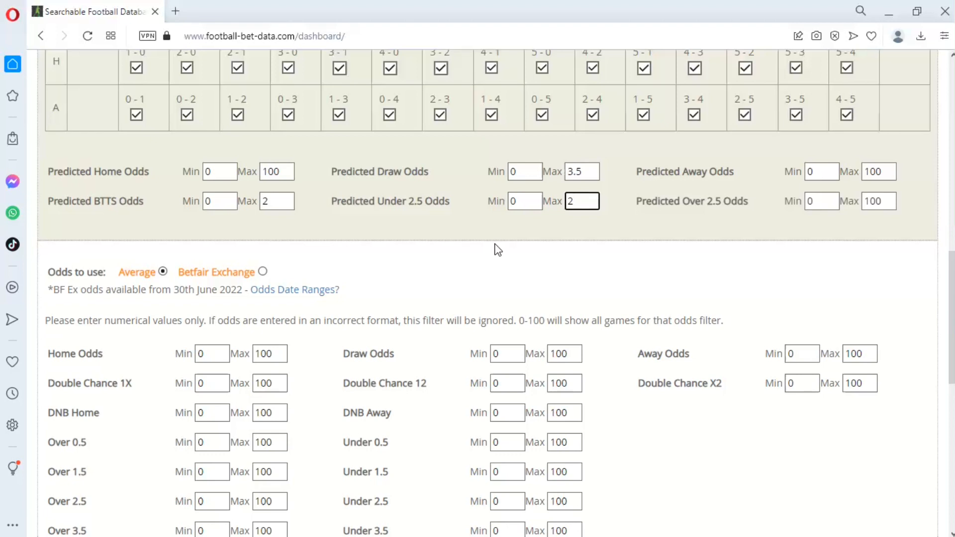
pyautogui.click(286, 205)
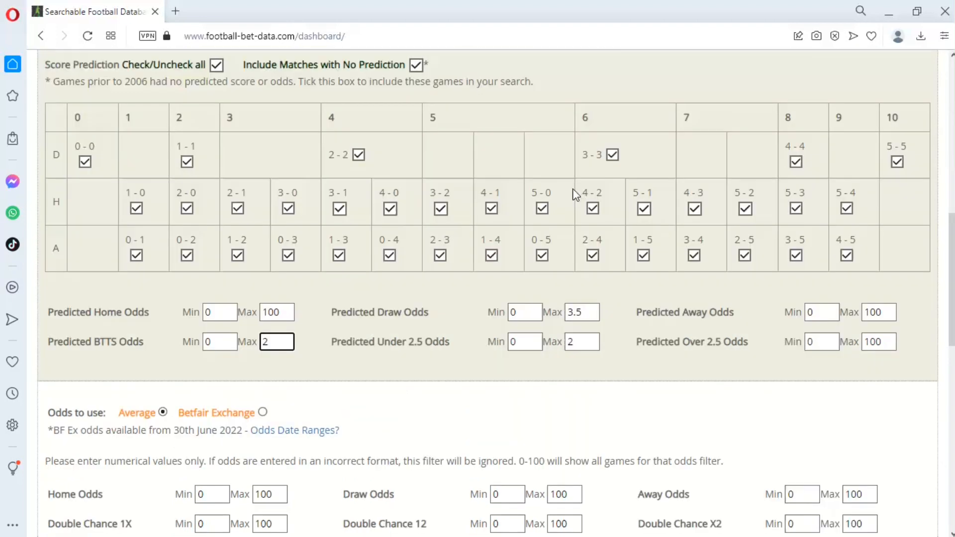
pyautogui.scroll(7, 580, 200)
pyautogui.scroll(-3, 517, 256)
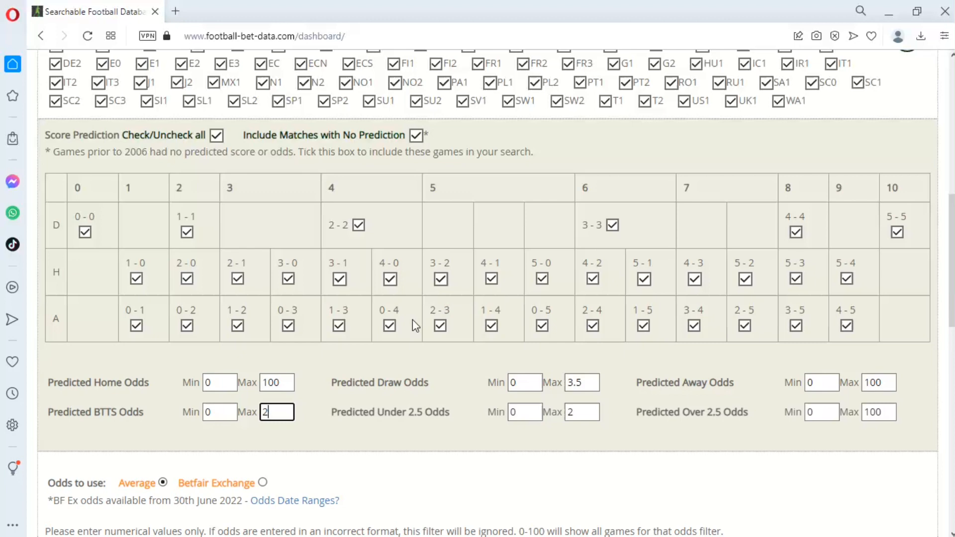
pyautogui.scroll(-3, 440, 249)
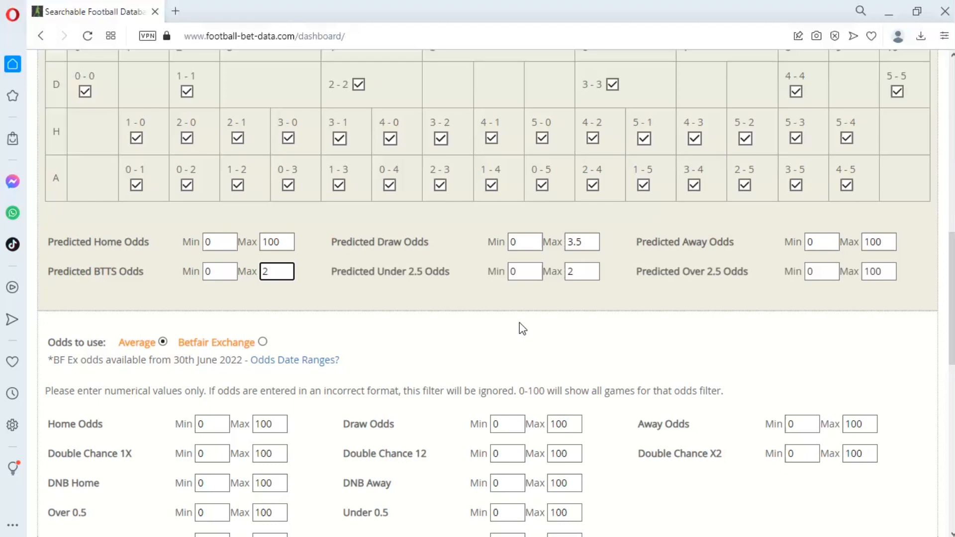
pyautogui.click(381, 292)
pyautogui.scroll(-3, 541, 297)
pyautogui.scroll(6, 541, 297)
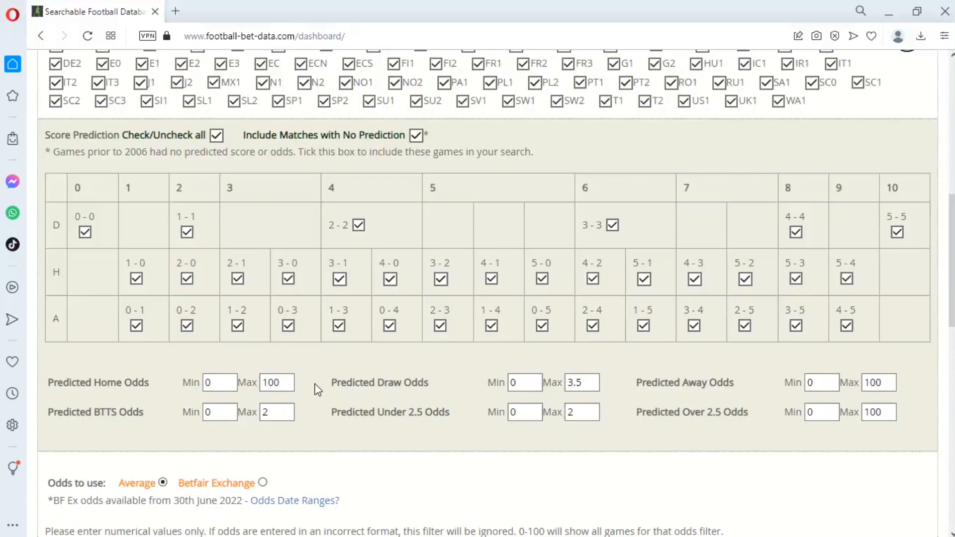
pyautogui.scroll(-2, 314, 391)
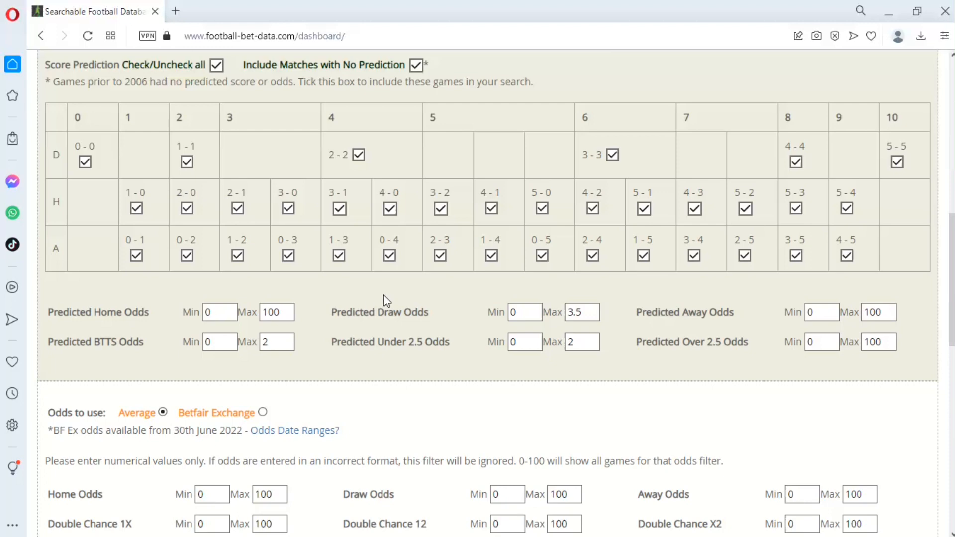
pyautogui.scroll(-4, 460, 350)
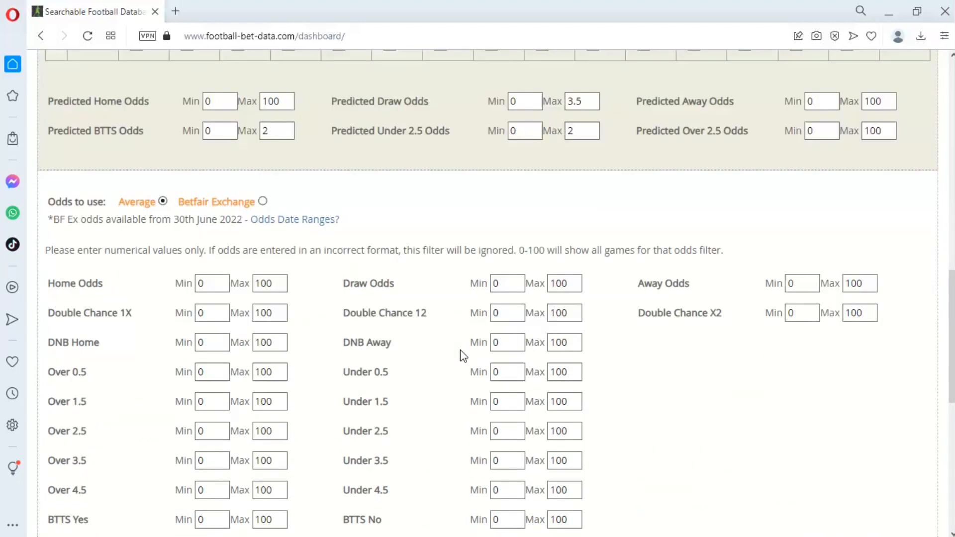
pyautogui.scroll(-5, 461, 350)
# Step: Limit the seasons to winter 22-23 and 23-24 and summer 2022 and 2023
pyautogui.click(175, 295)
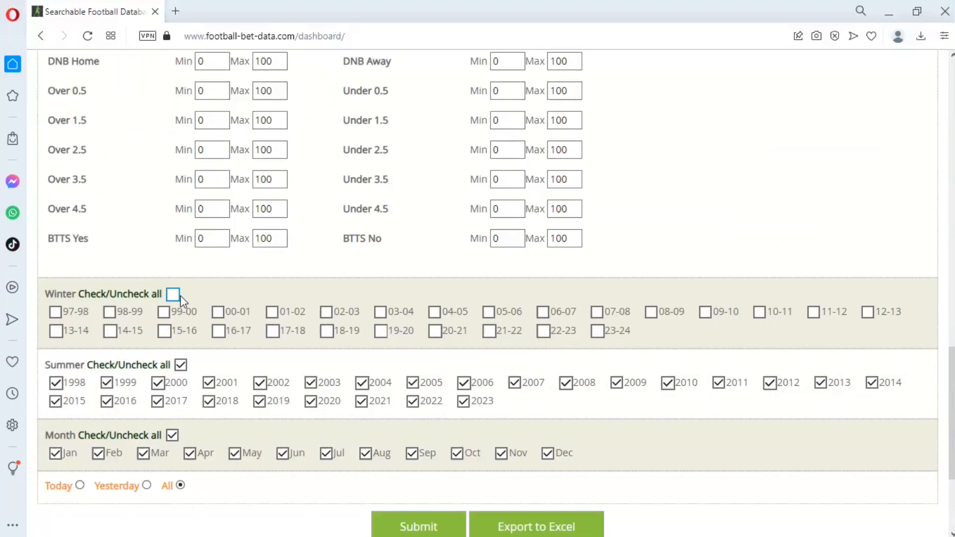
pyautogui.click(543, 330)
pyautogui.click(597, 330)
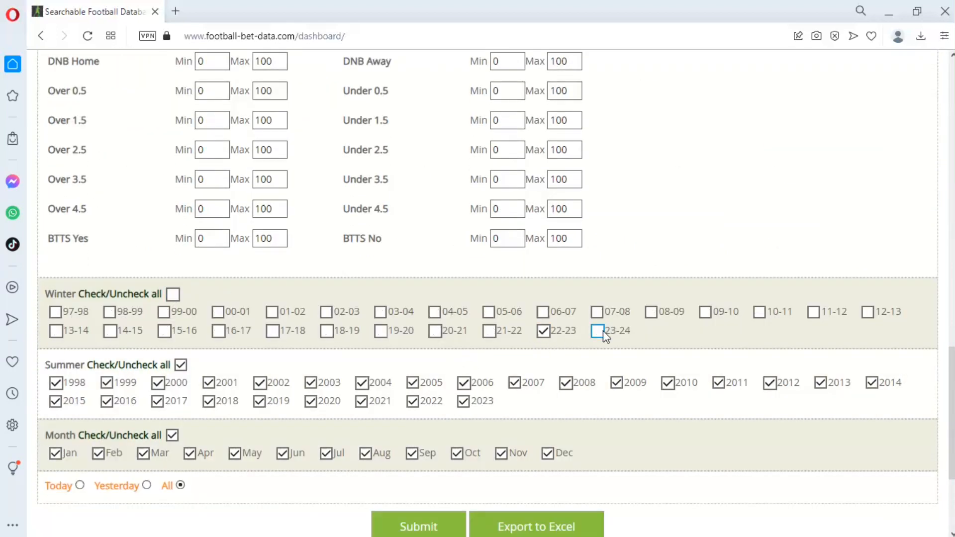
pyautogui.click(181, 365)
pyautogui.click(468, 403)
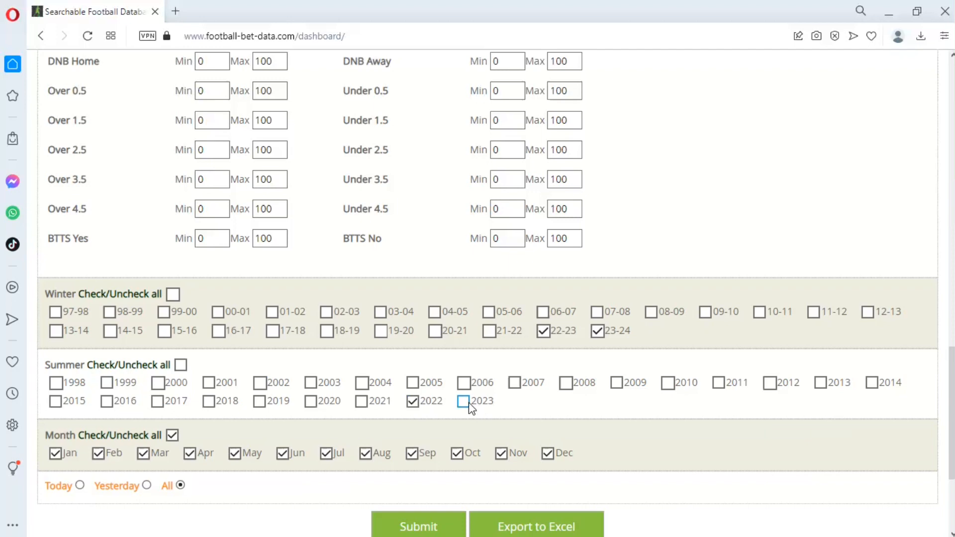
# Step: Export the filtered match data to Excel
pyautogui.scroll(5, 571, 393)
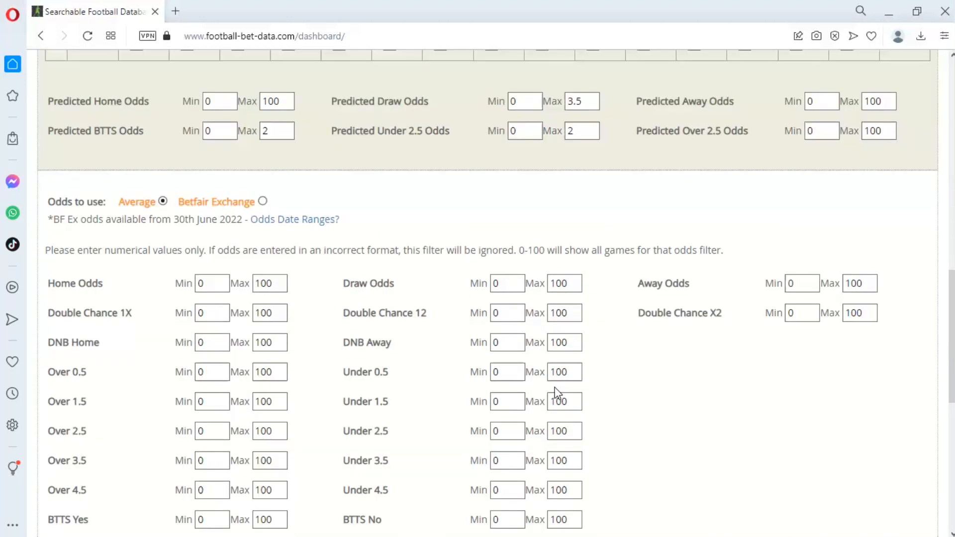
pyautogui.moveTo(173, 215); pyautogui.dragTo(243, 219)
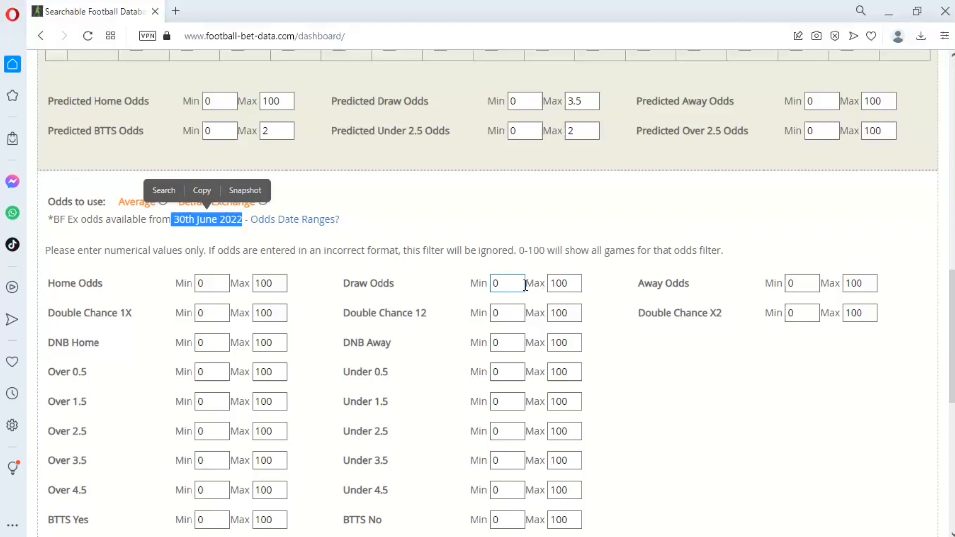
pyautogui.scroll(-4, 526, 285)
pyautogui.scroll(1, 524, 288)
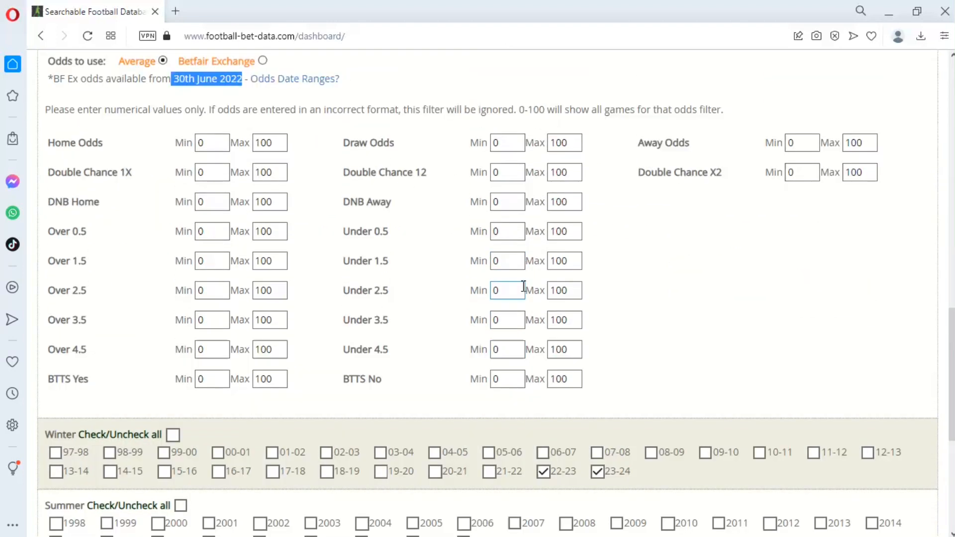
pyautogui.scroll(-2, 519, 287)
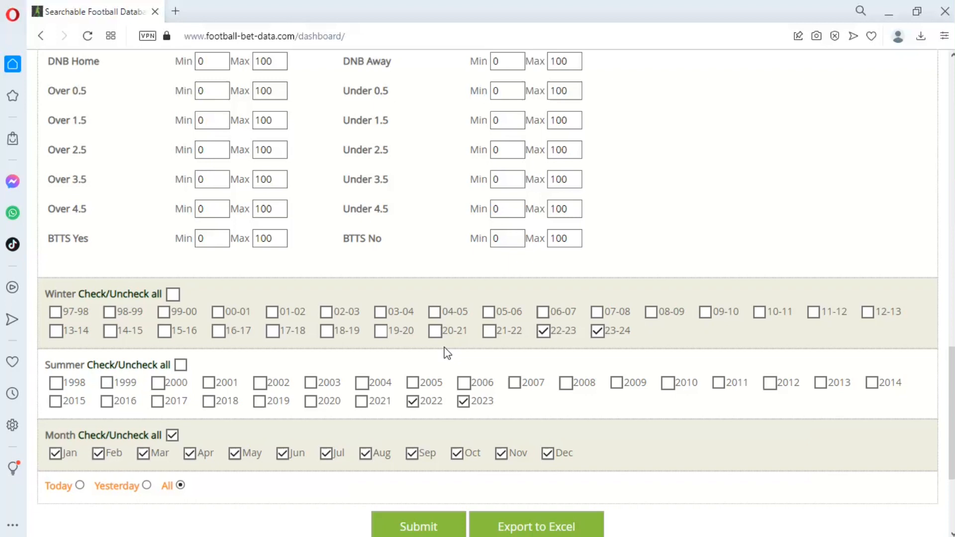
pyautogui.click(555, 521)
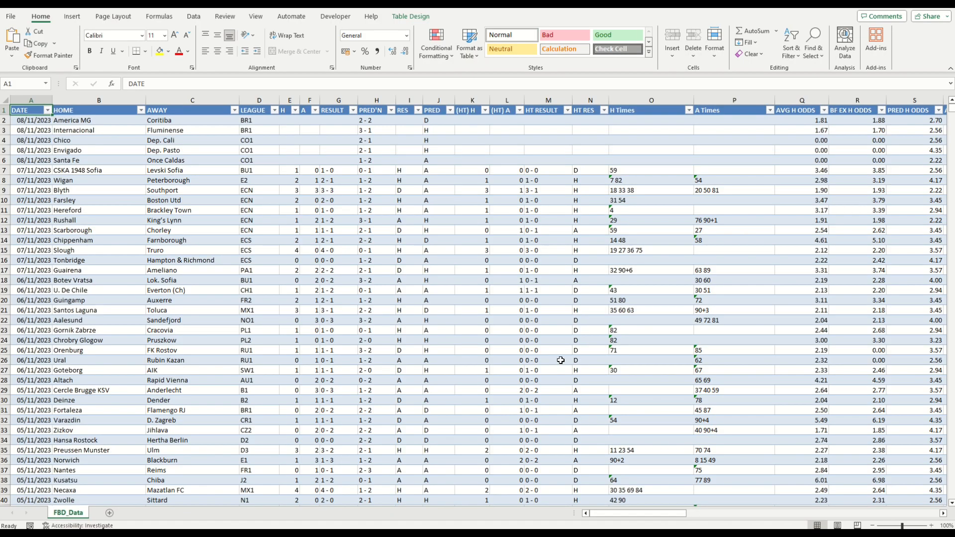
# Step: Add the header Under 0.5 P in the first empty column after LAY RETURN
pyautogui.moveTo(627, 514); pyautogui.dragTo(881, 513)
pyautogui.click(943, 513)
pyautogui.click(943, 513)
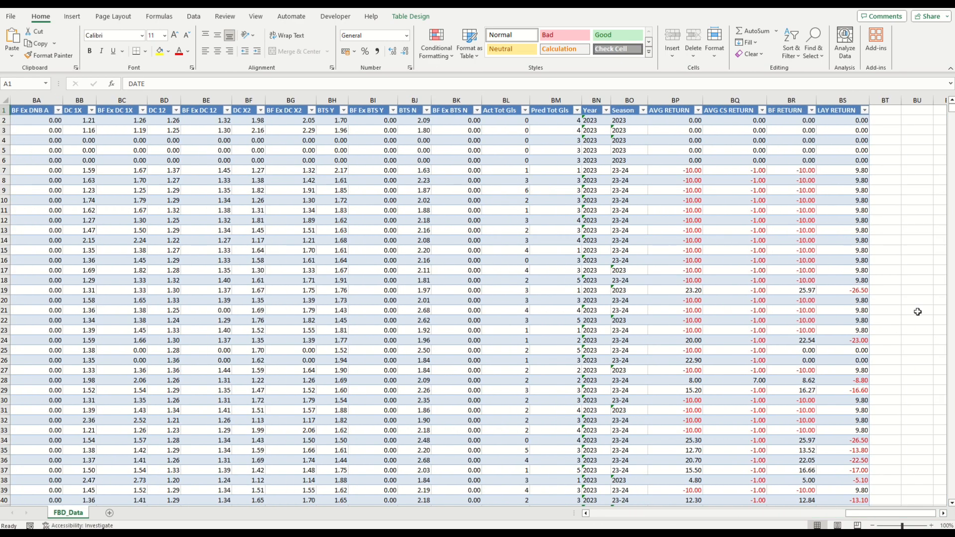
pyautogui.click(884, 113)
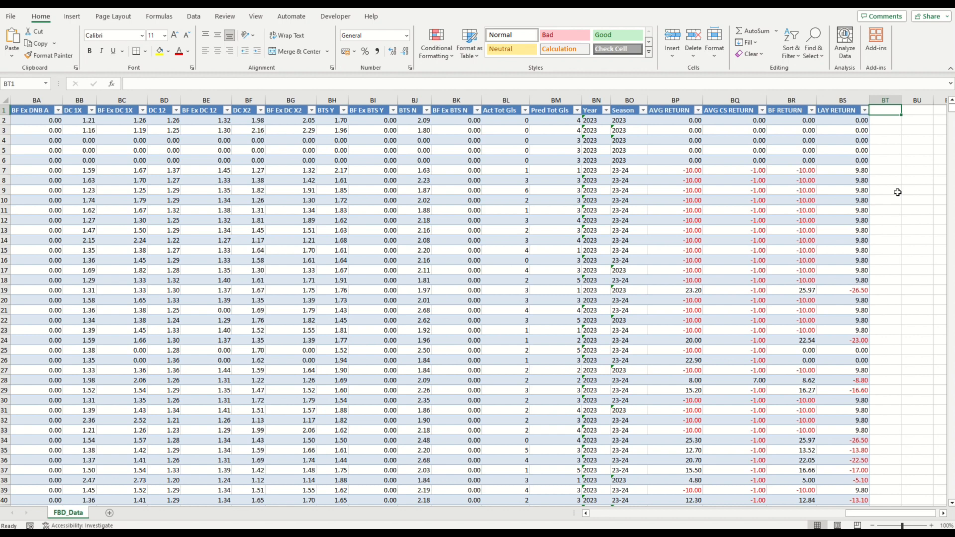
pyautogui.write('Under 0.5 P')
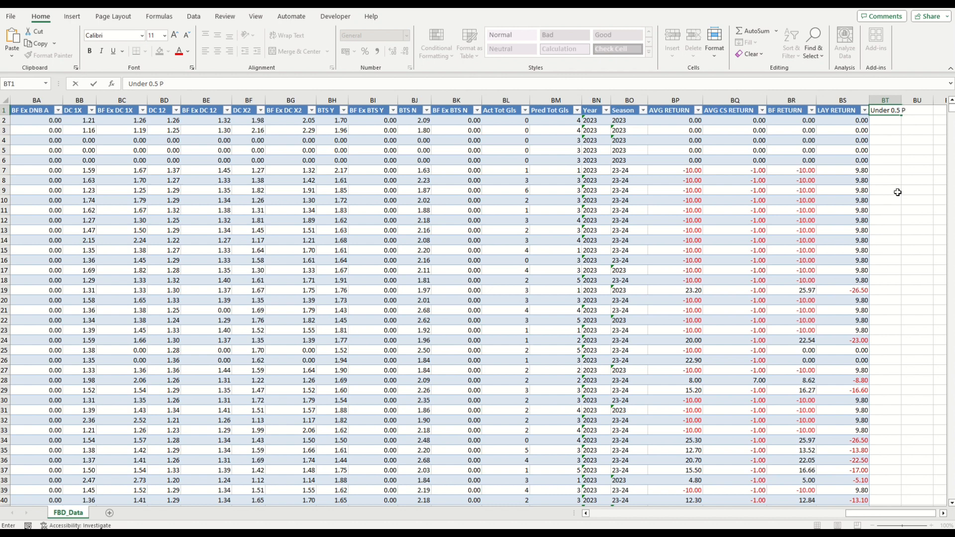
pyautogui.press('Tab')
# Step: Add the column headers Under and Draw in the next two empty columns of the table
pyautogui.write('der')
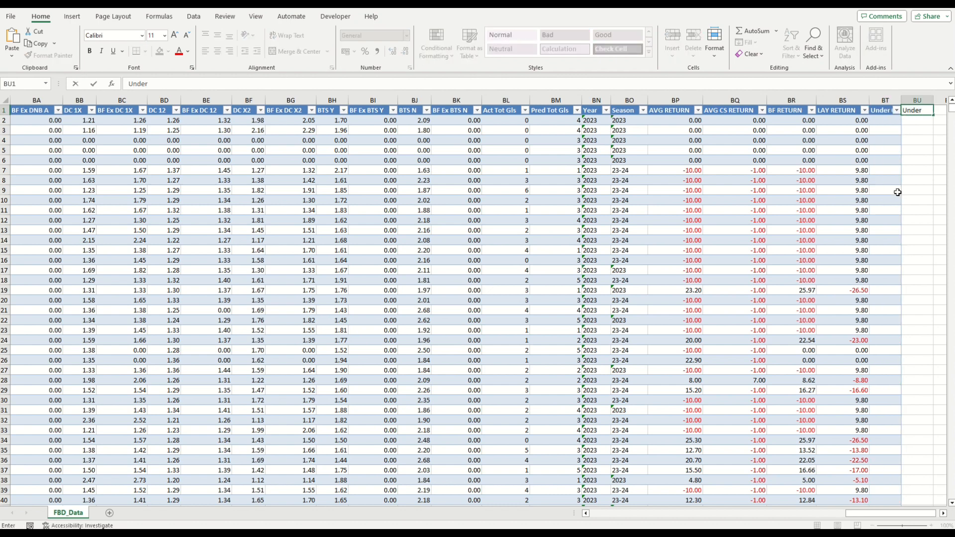
pyautogui.press('Tab')
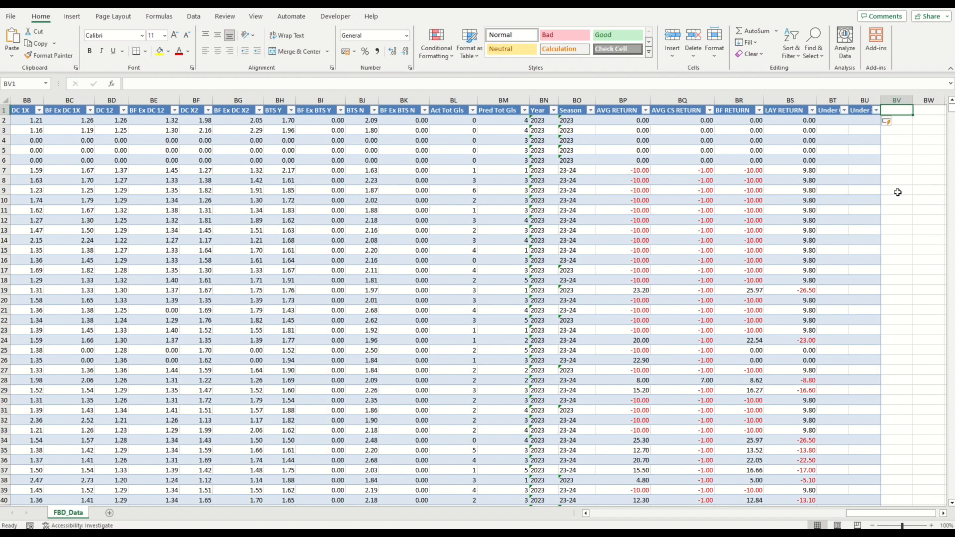
pyautogui.write('Draw')
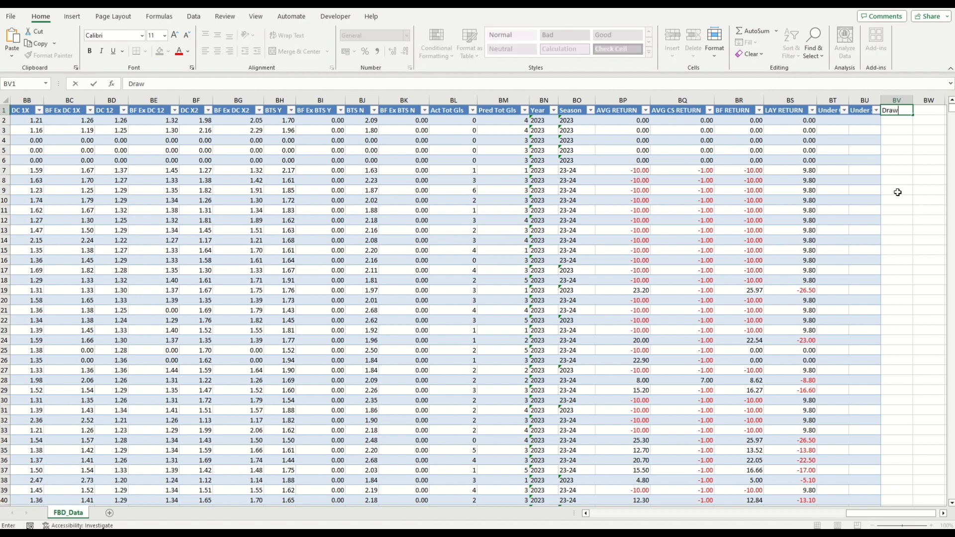
pyautogui.press('Return')
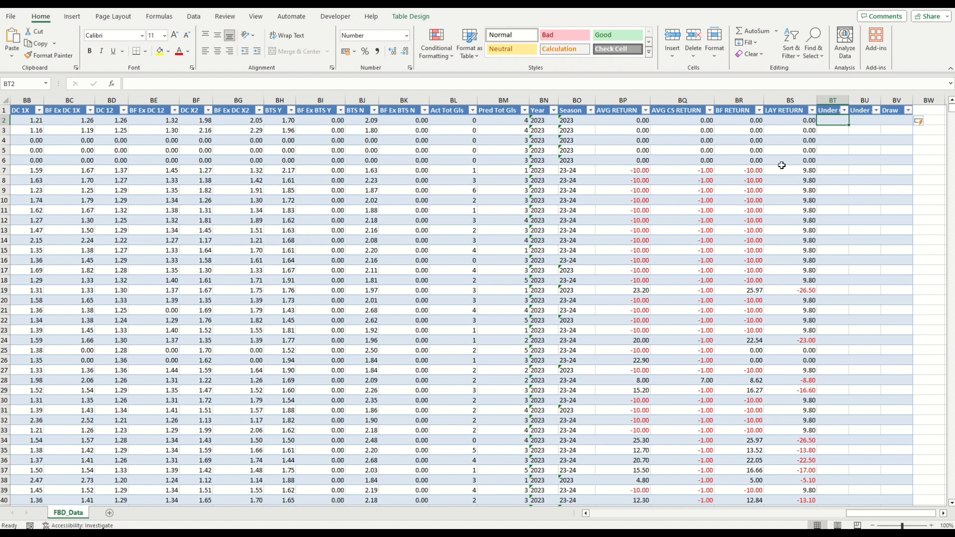
# Step: Start an IF formula in the first Under 0.5 P cell whose AND test checks BF Ex un05 > 0 and RESULT is not blank
pyautogui.click(179, 83)
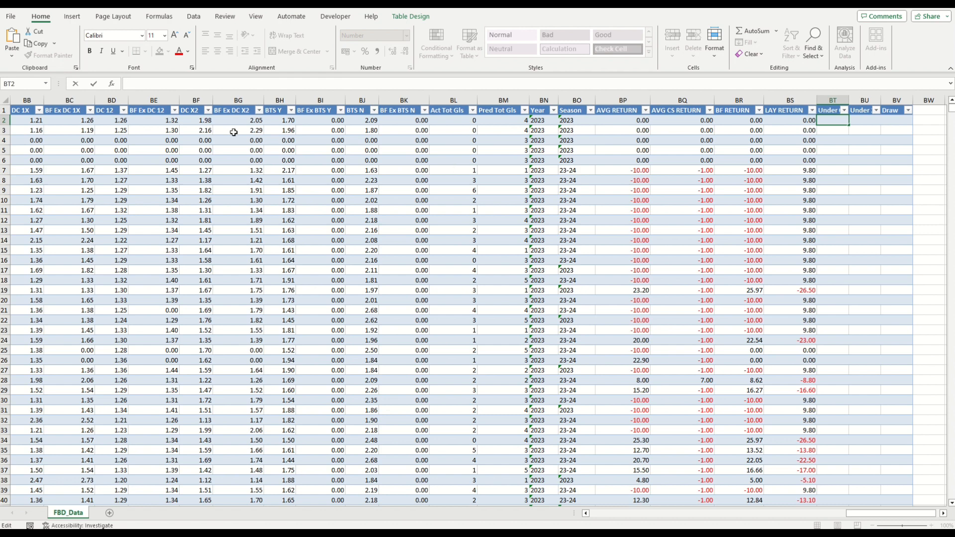
pyautogui.write('=i')
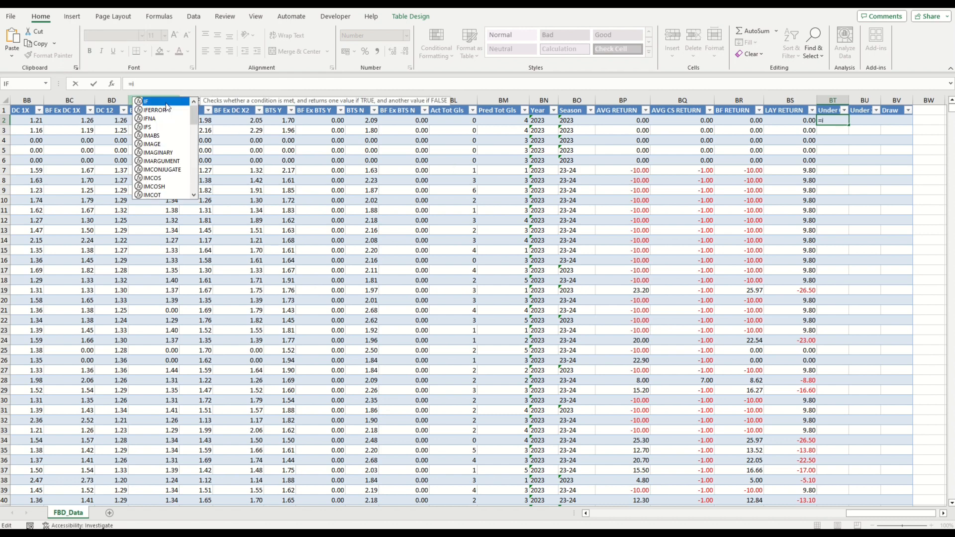
pyautogui.write('f(and(')
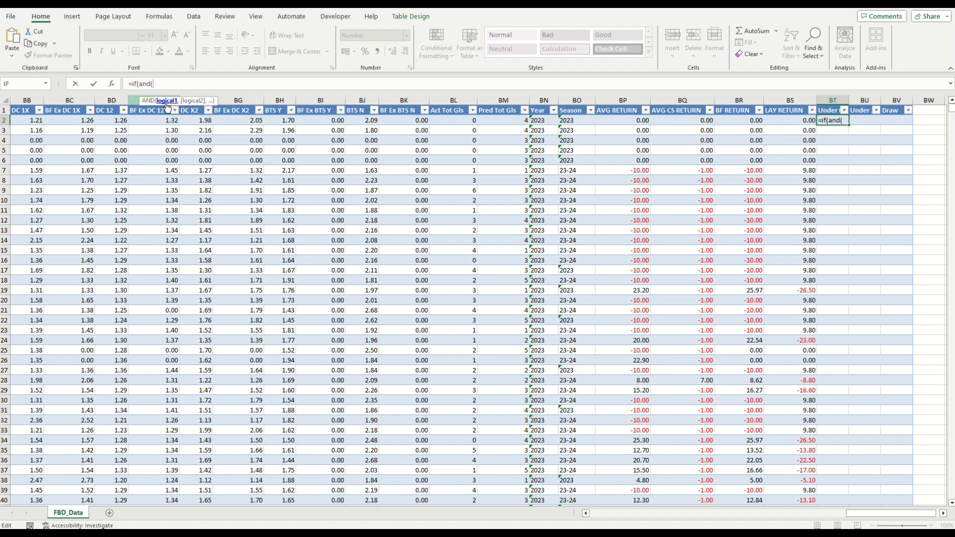
pyautogui.click(111, 84)
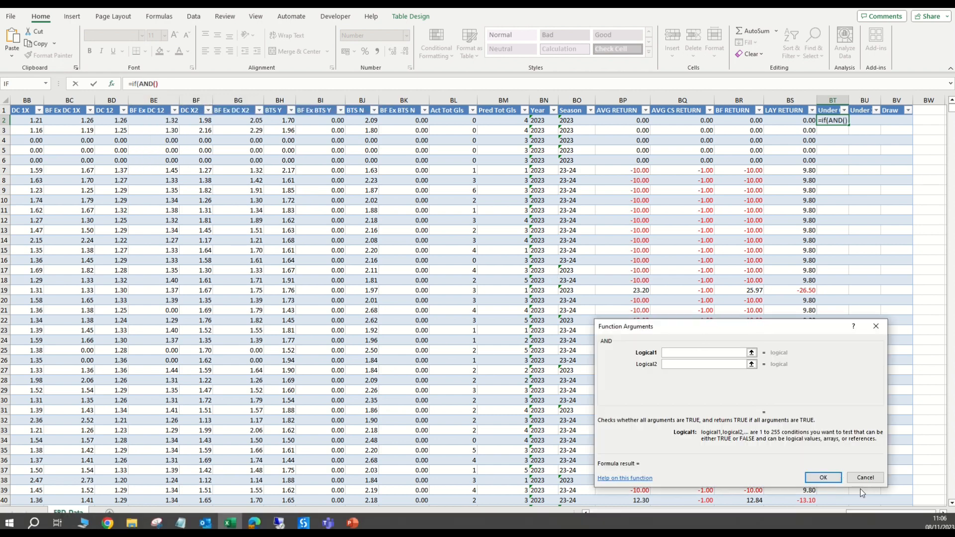
pyautogui.moveTo(871, 513); pyautogui.dragTo(728, 514)
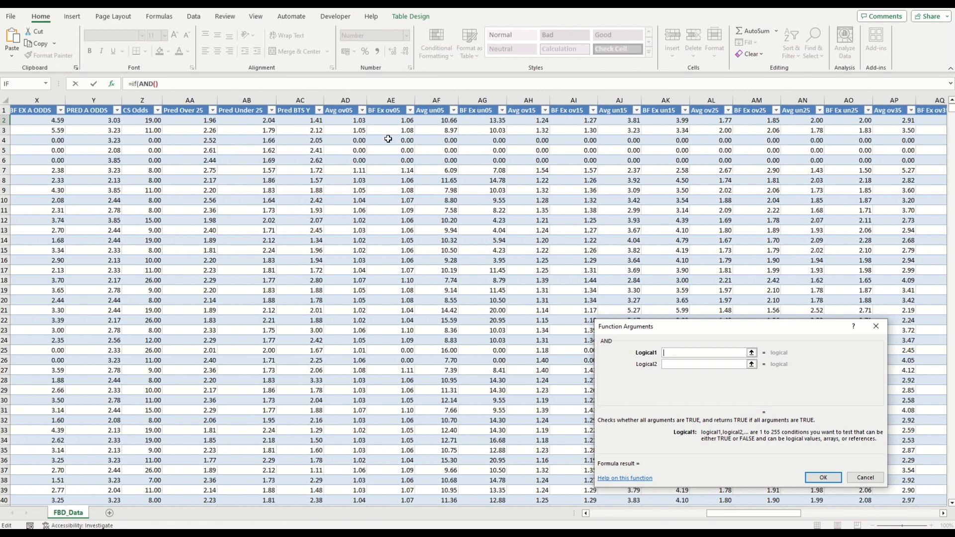
pyautogui.click(477, 121)
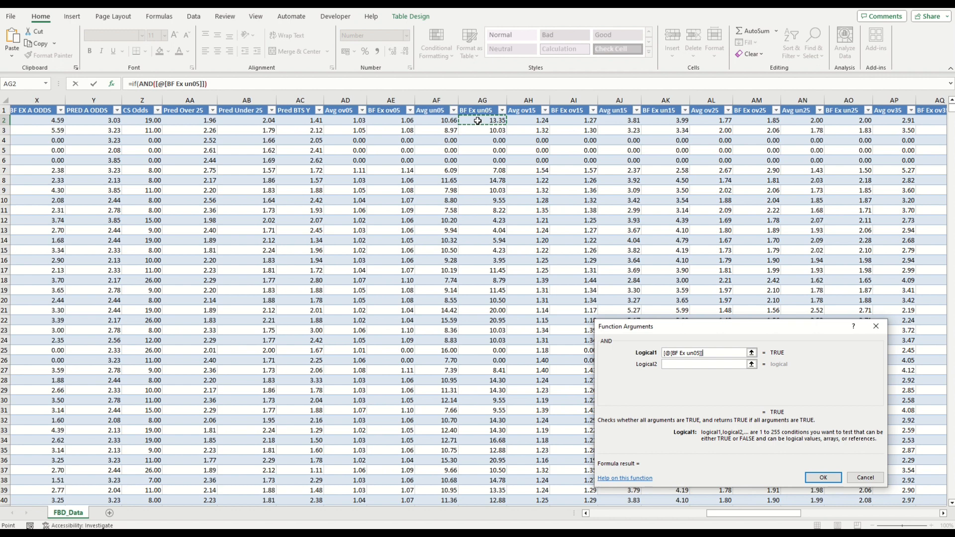
pyautogui.write('>0')
pyautogui.press('Tab')
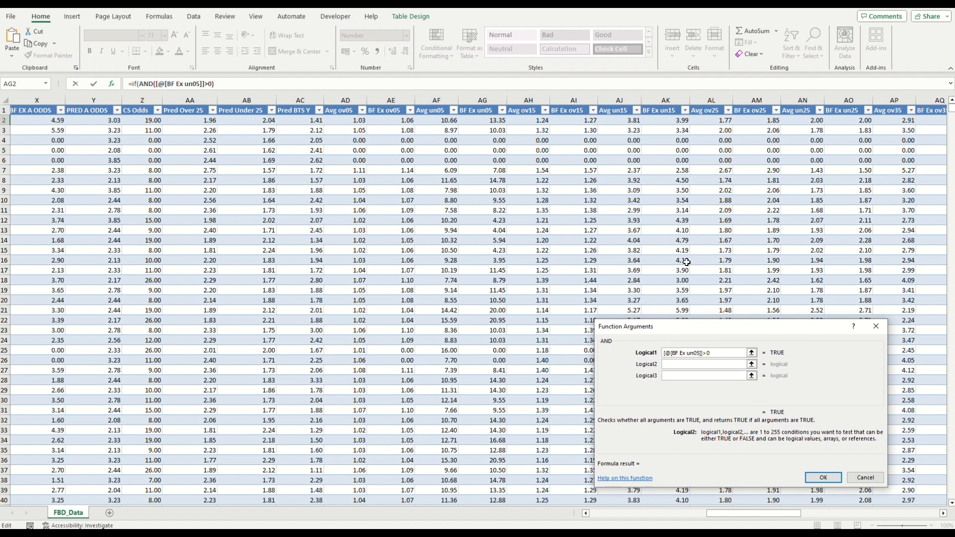
pyautogui.moveTo(762, 515); pyautogui.dragTo(622, 512)
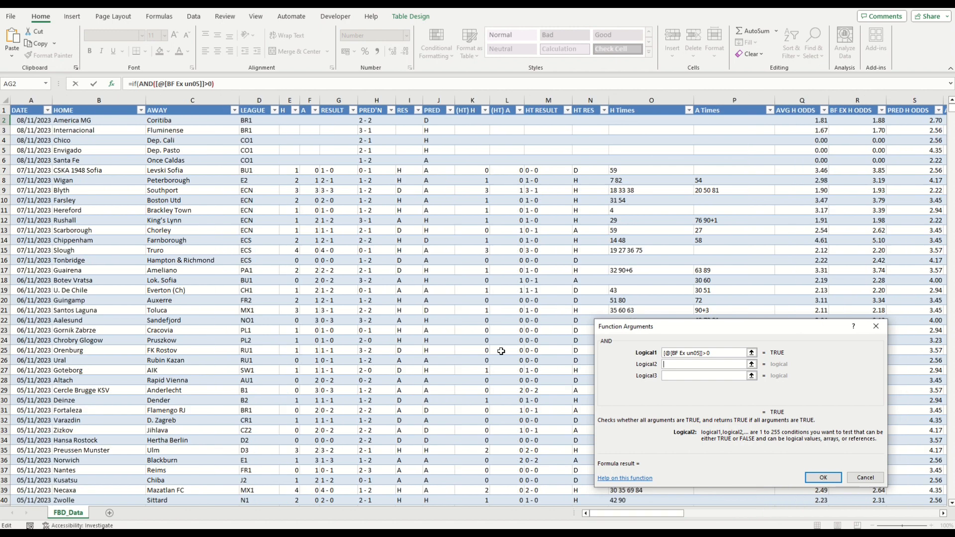
pyautogui.click(335, 120)
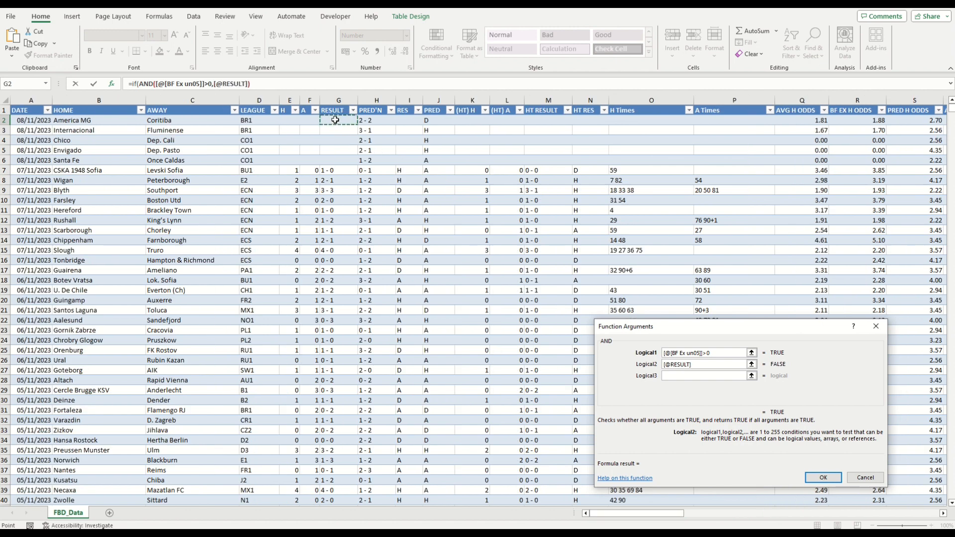
pyautogui.write('<>""')
pyautogui.moveTo(632, 511); pyautogui.dragTo(920, 498)
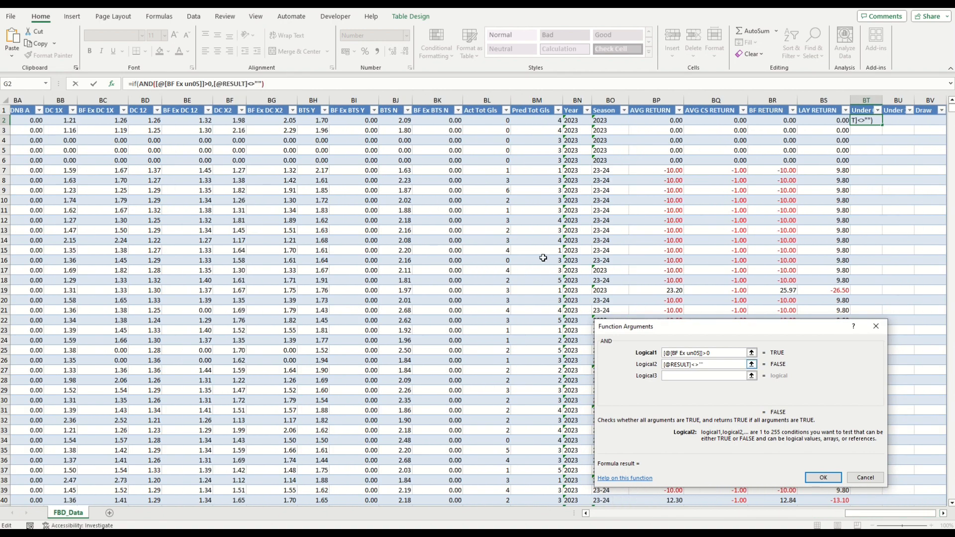
# Step: Nest a second IF as the value if true, testing whether Act Tot Gls is below 1
pyautogui.click(134, 83)
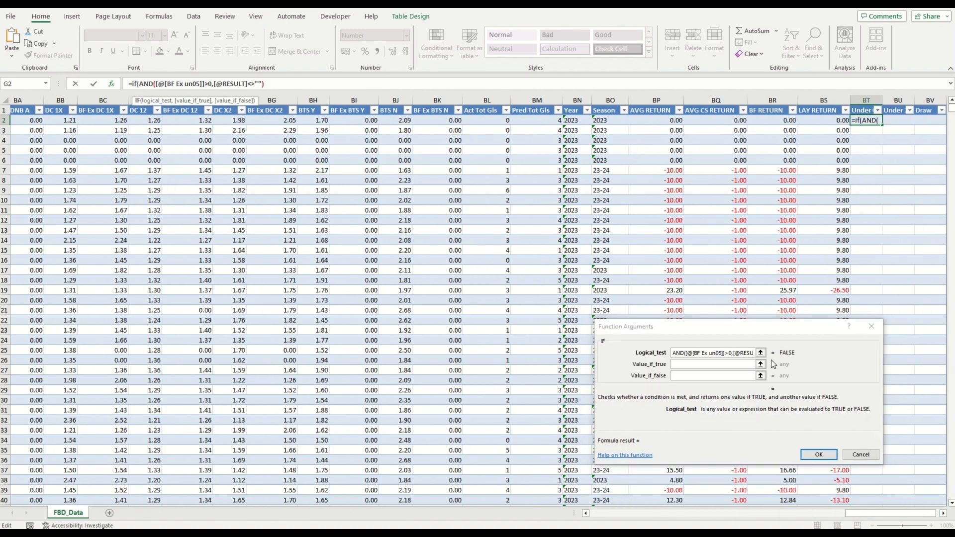
pyautogui.click(728, 363)
pyautogui.click(709, 366)
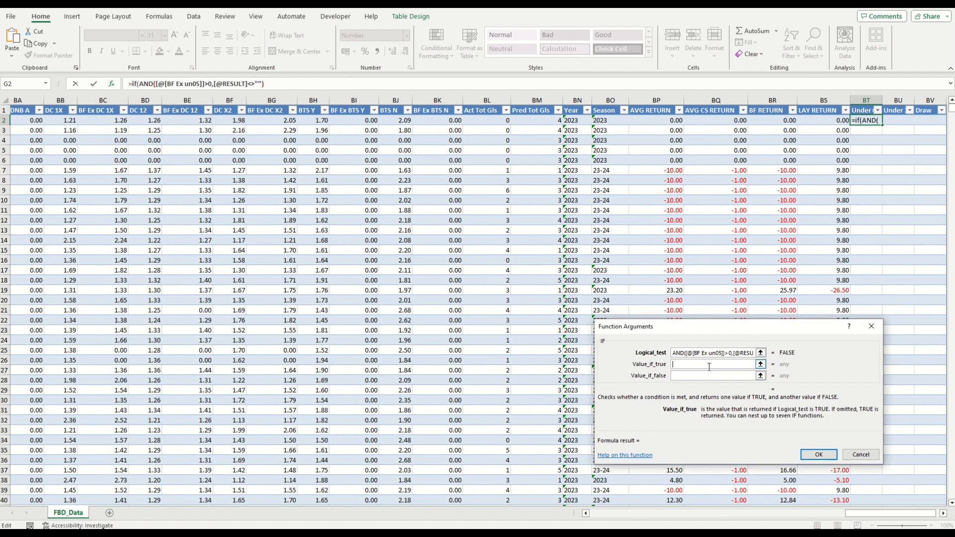
pyautogui.write('if(')
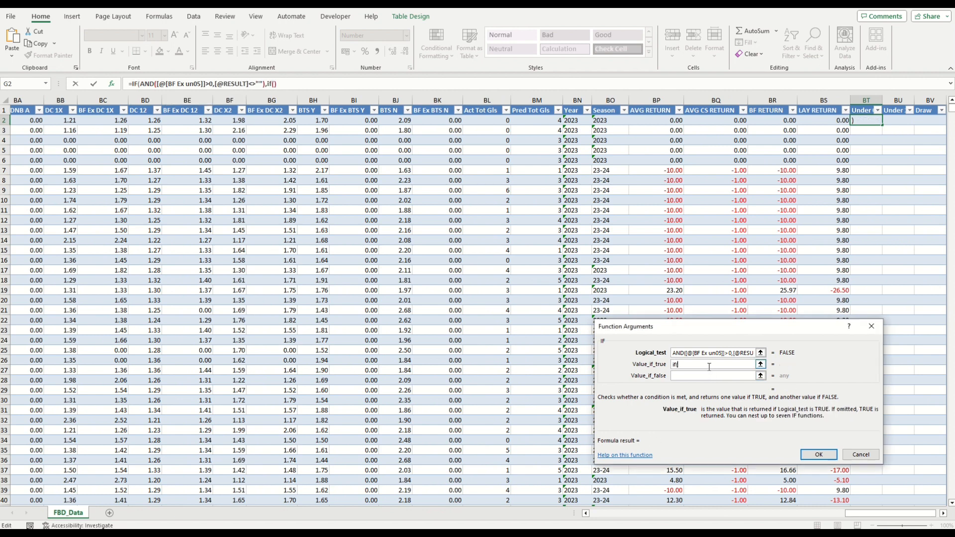
pyautogui.click(271, 86)
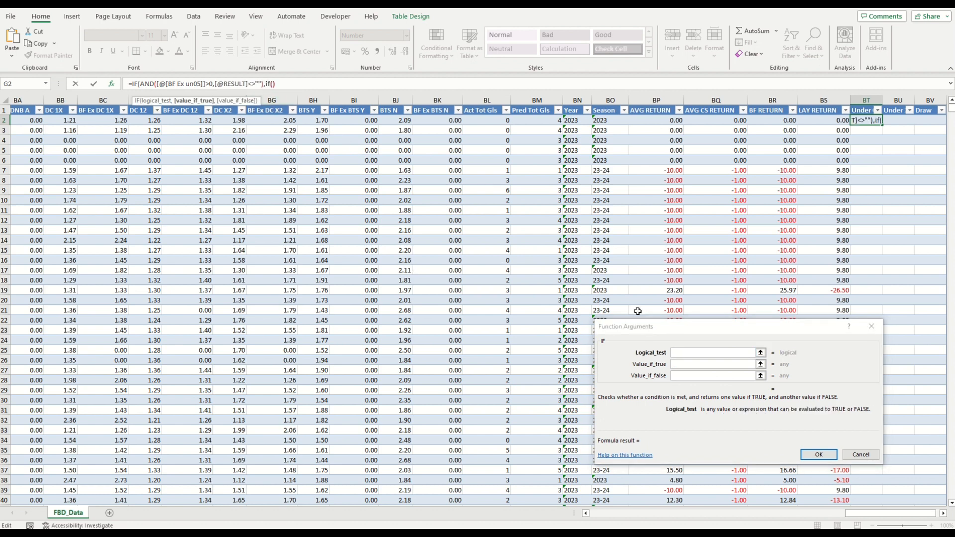
pyautogui.click(698, 353)
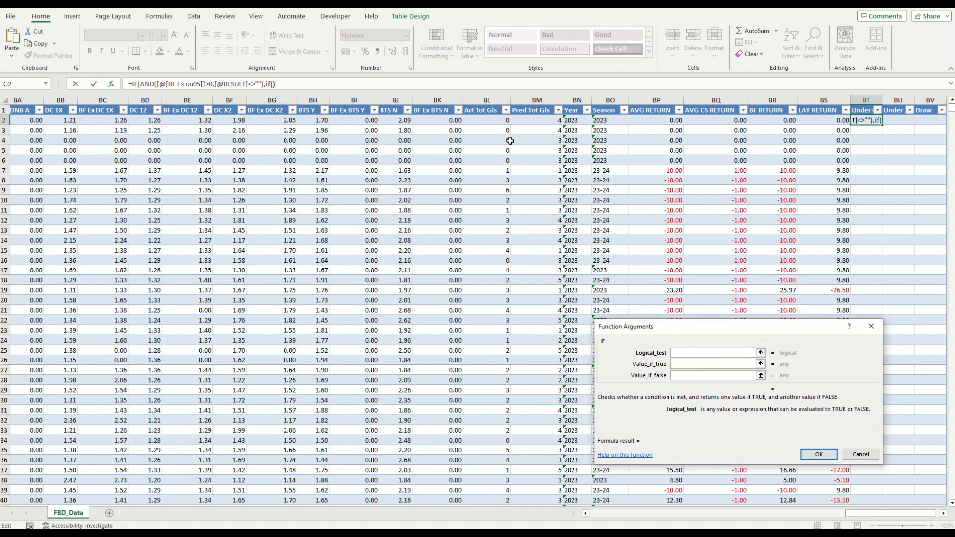
pyautogui.click(500, 122)
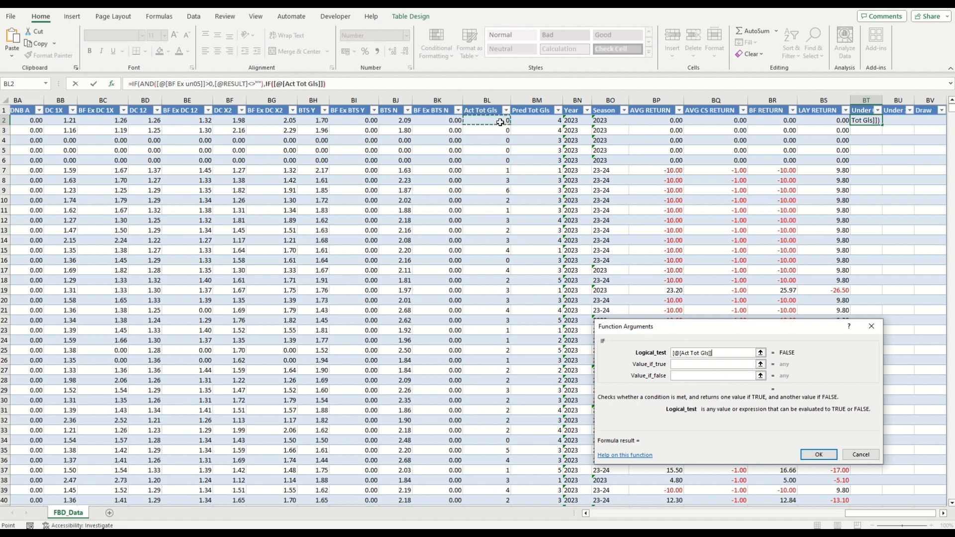
pyautogui.write('<1')
pyautogui.press('Tab')
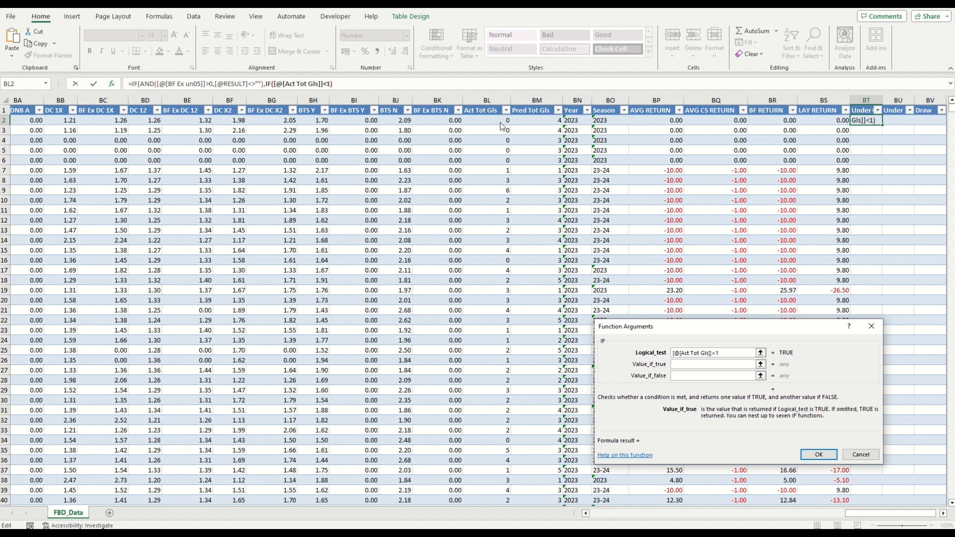
# Step: Set the nested IF to return (BF Ex un05 − 1) × 9.8 when true and −10 otherwise
pyautogui.write('(')
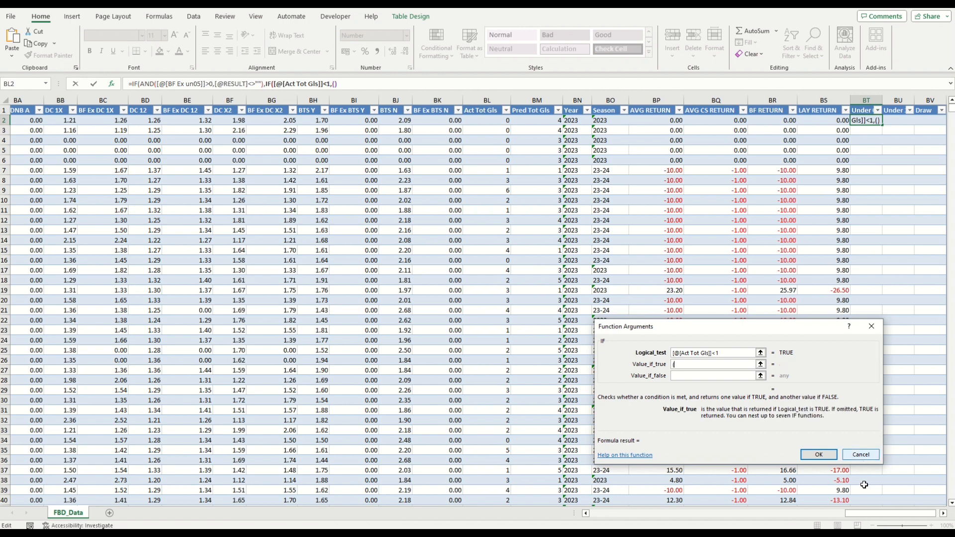
pyautogui.moveTo(871, 516); pyautogui.dragTo(760, 507)
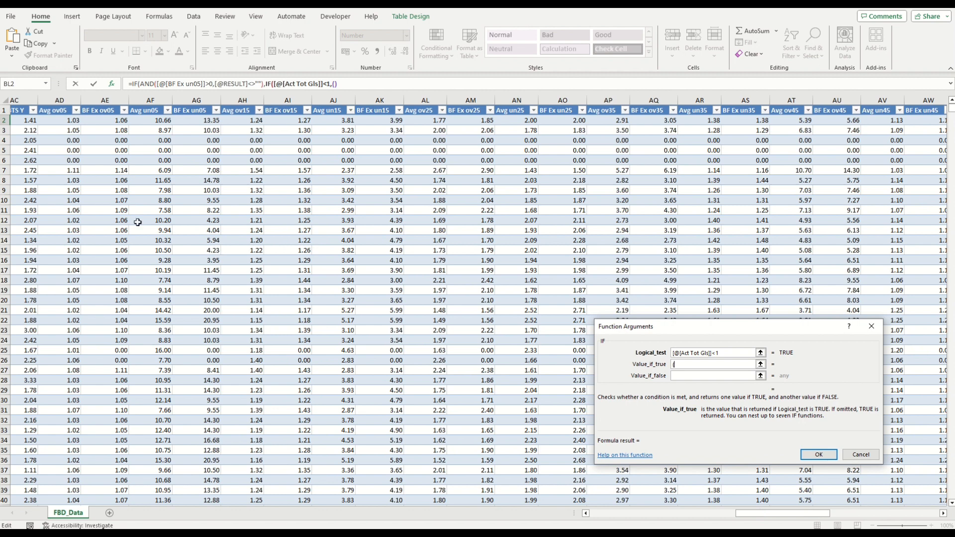
pyautogui.click(190, 120)
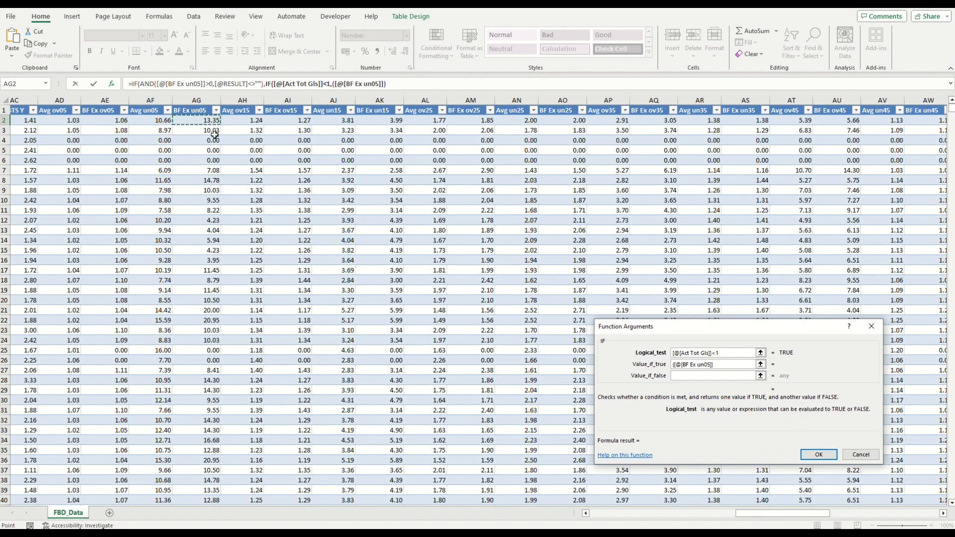
pyautogui.write('-1)')
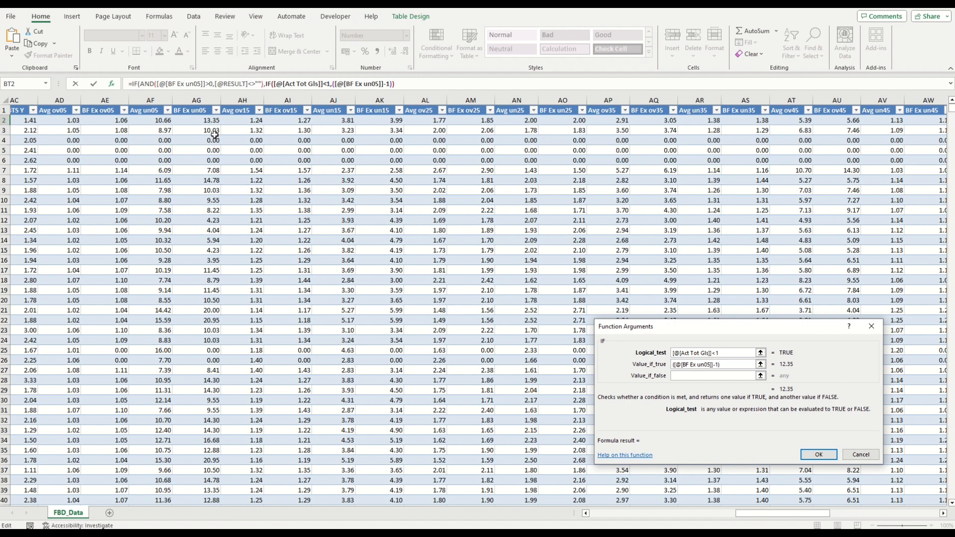
pyautogui.write('*.98')
pyautogui.press('BackSpace')
pyautogui.press('BackSpace')
pyautogui.press('BackSpace')
pyautogui.write('9.8')
pyautogui.press('Tab')
pyautogui.write('-10')
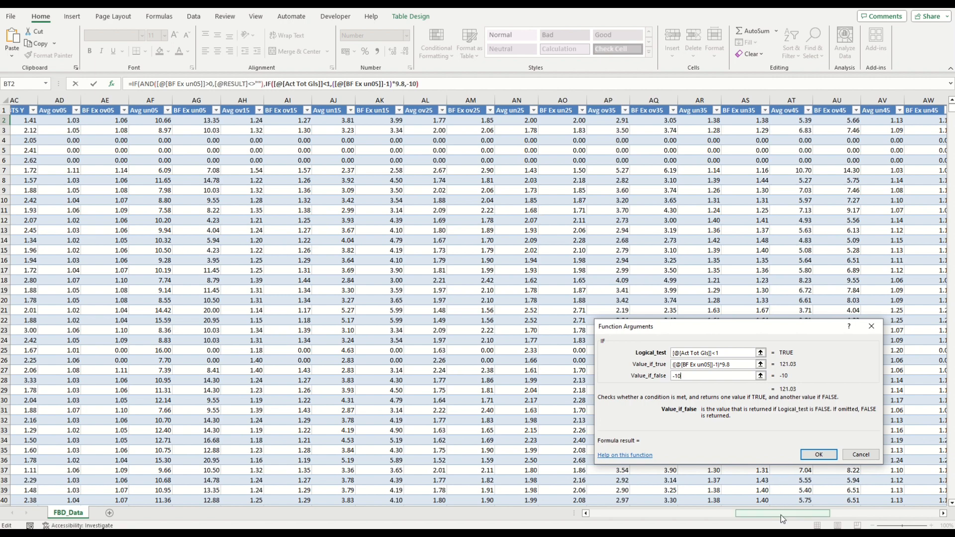
# Step: Set the outer IF to return empty text when false and confirm the formula
pyautogui.moveTo(784, 514); pyautogui.dragTo(895, 514)
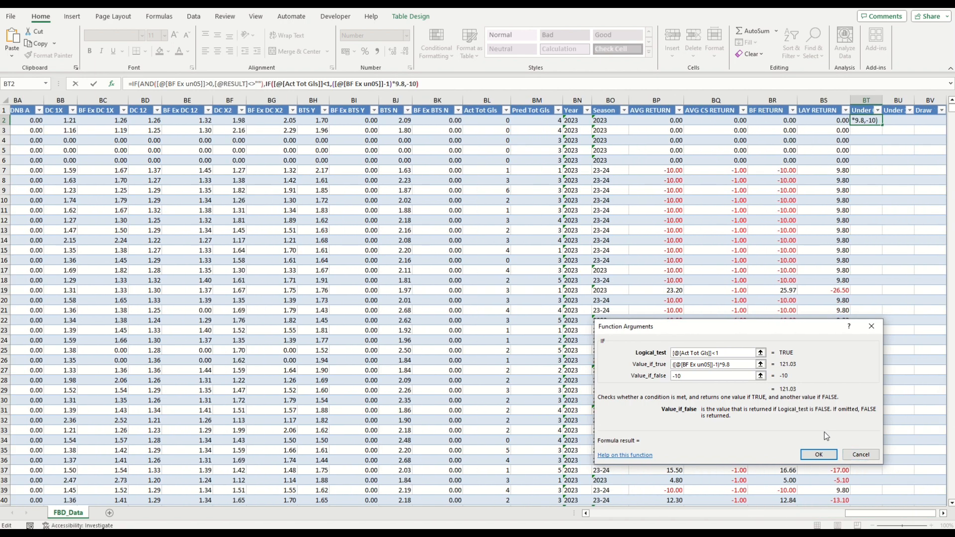
pyautogui.click(135, 83)
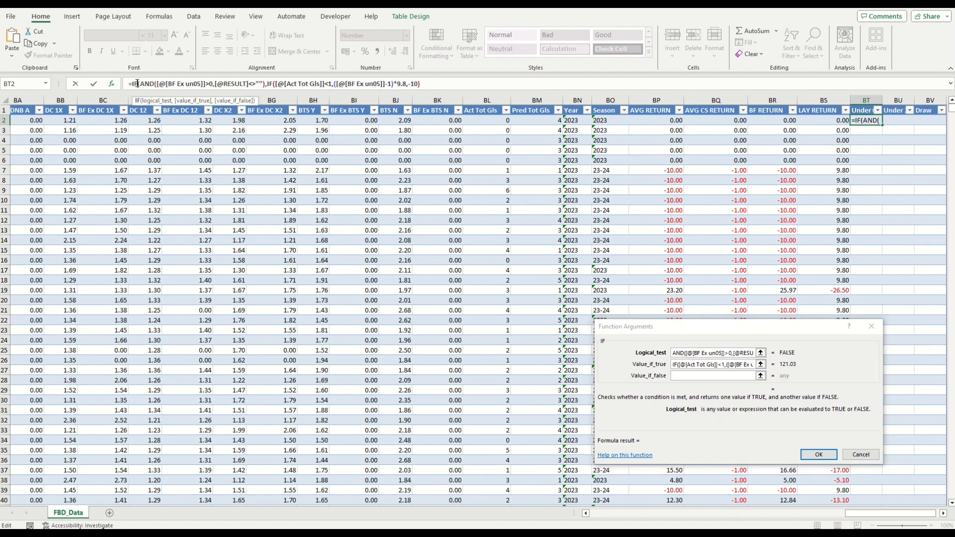
pyautogui.click(694, 375)
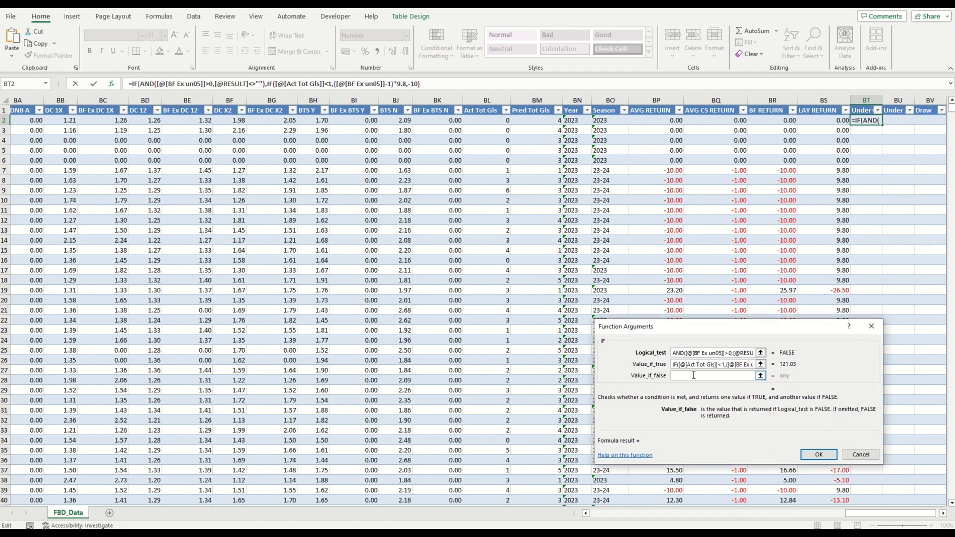
pyautogui.write('""')
pyautogui.click(819, 455)
# Step: Examine the calculated Under 0.5 P returns down the table, including the formula in row 59
pyautogui.scroll(-12, 895, 189)
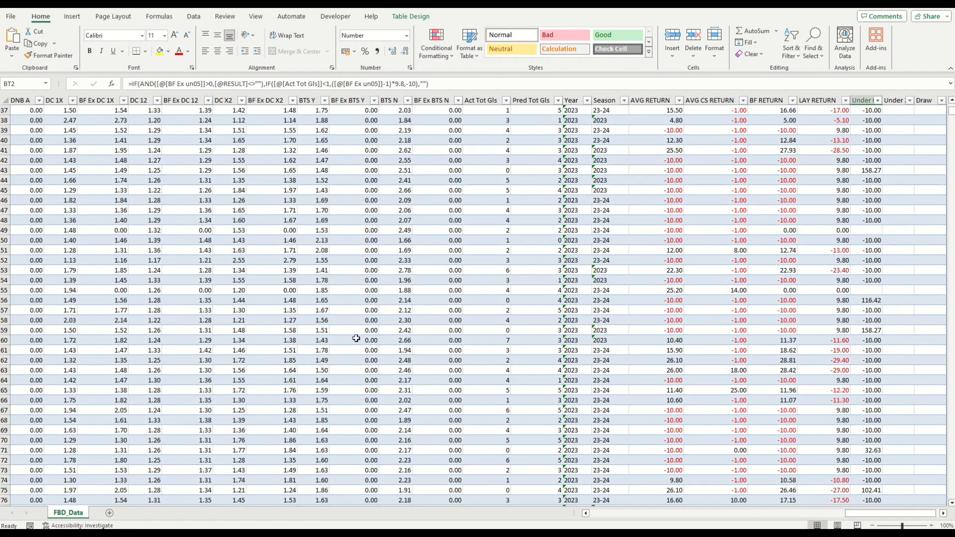
pyautogui.click(4, 330)
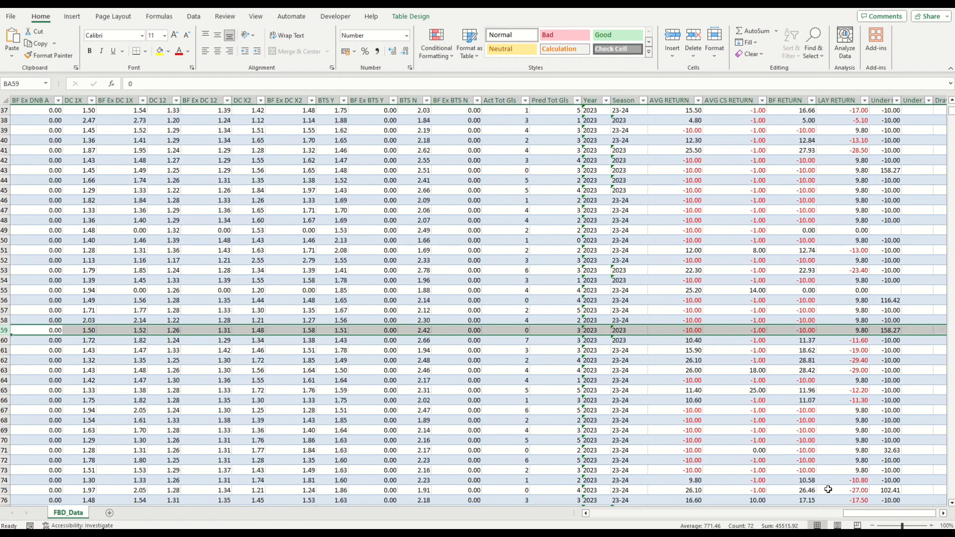
pyautogui.moveTo(863, 518); pyautogui.dragTo(689, 512)
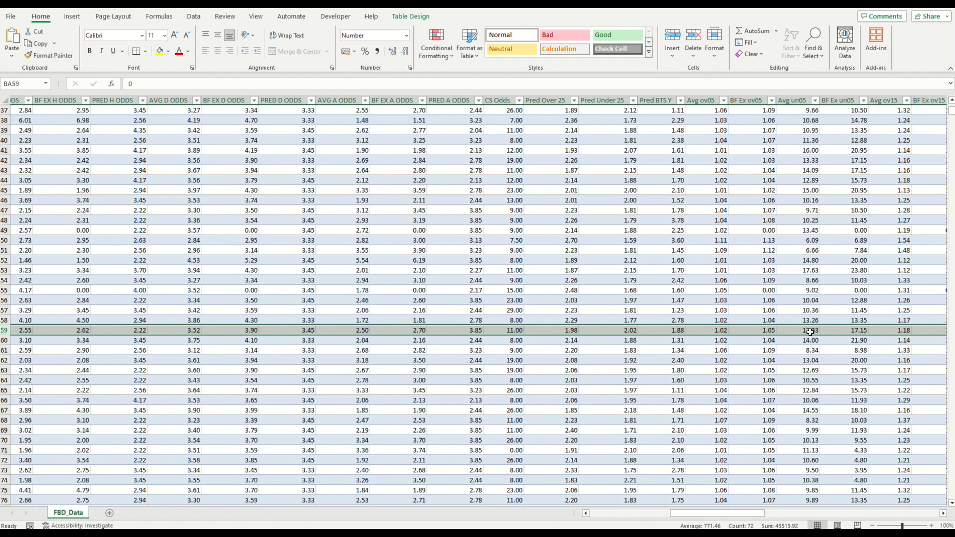
pyautogui.moveTo(713, 511); pyautogui.dragTo(889, 513)
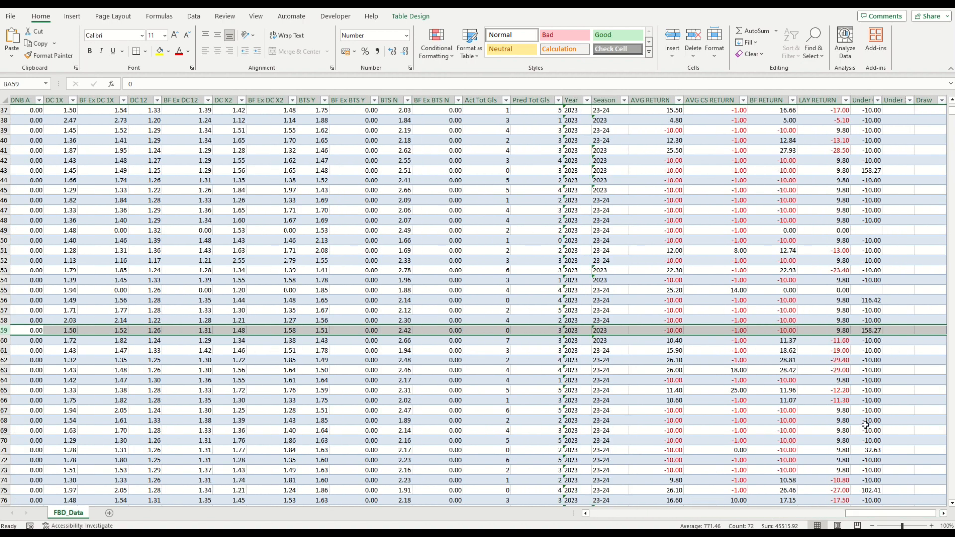
pyautogui.moveTo(863, 514); pyautogui.dragTo(914, 517)
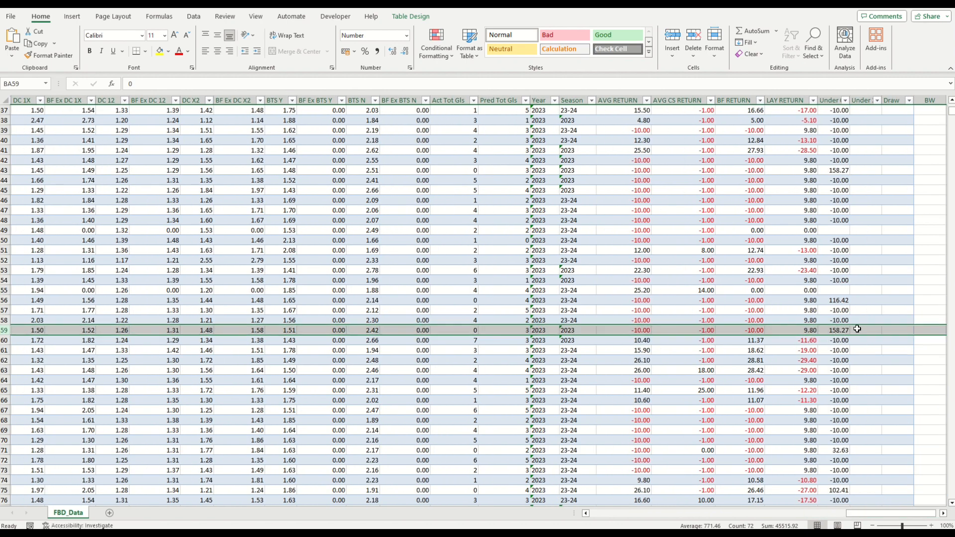
pyautogui.click(840, 330)
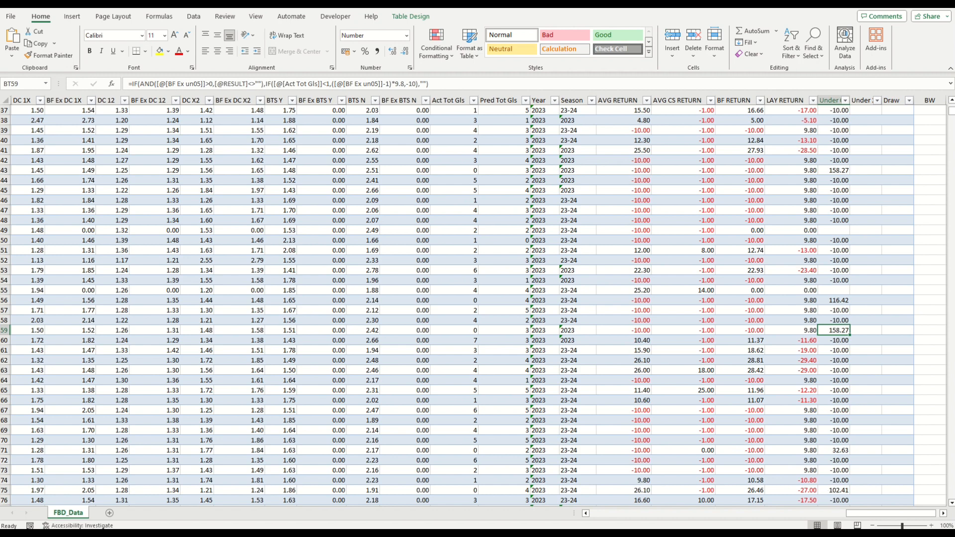
pyautogui.click(4, 330)
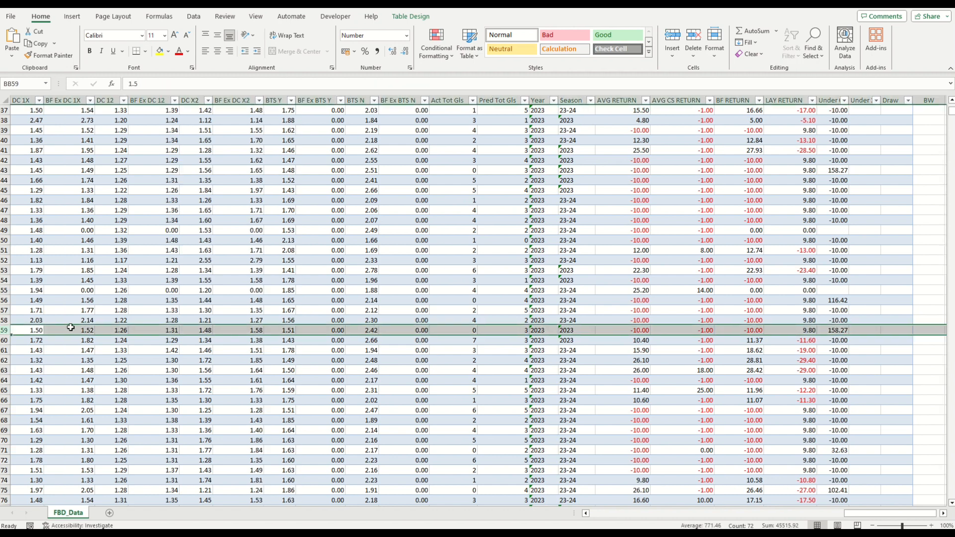
pyautogui.moveTo(887, 513); pyautogui.dragTo(761, 512)
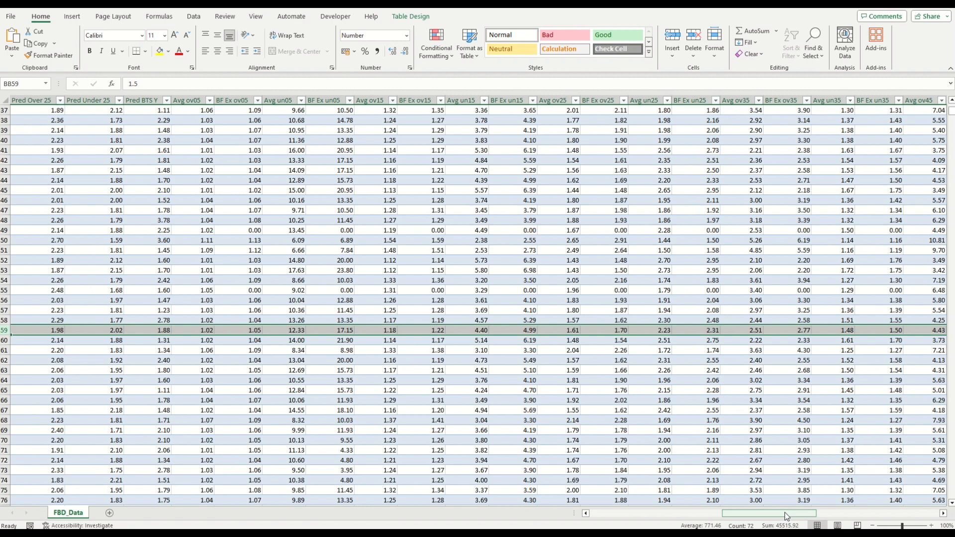
pyautogui.moveTo(787, 517)
pyautogui.mouseDown()
pyautogui.moveTo(651, 517)
pyautogui.moveTo(932, 519)
pyautogui.mouseUp()
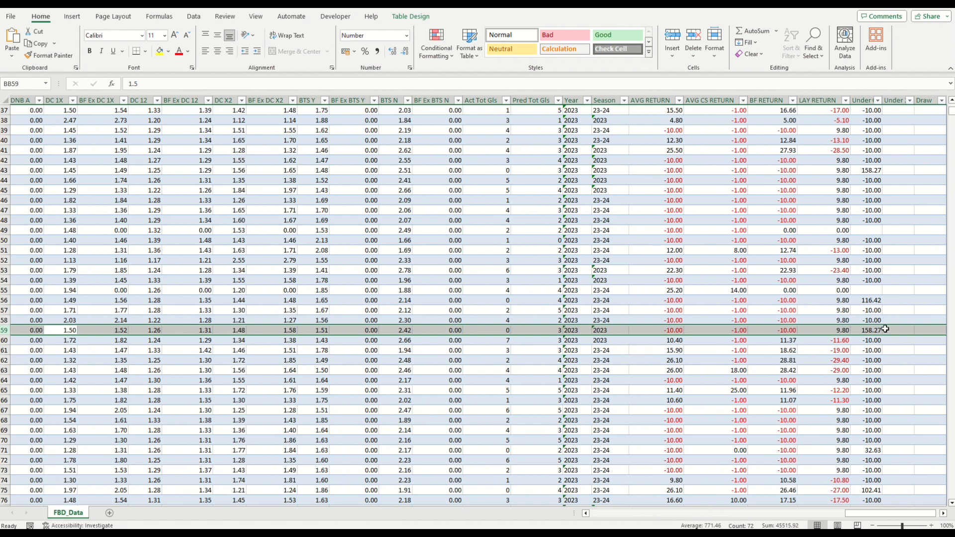
pyautogui.click(895, 344)
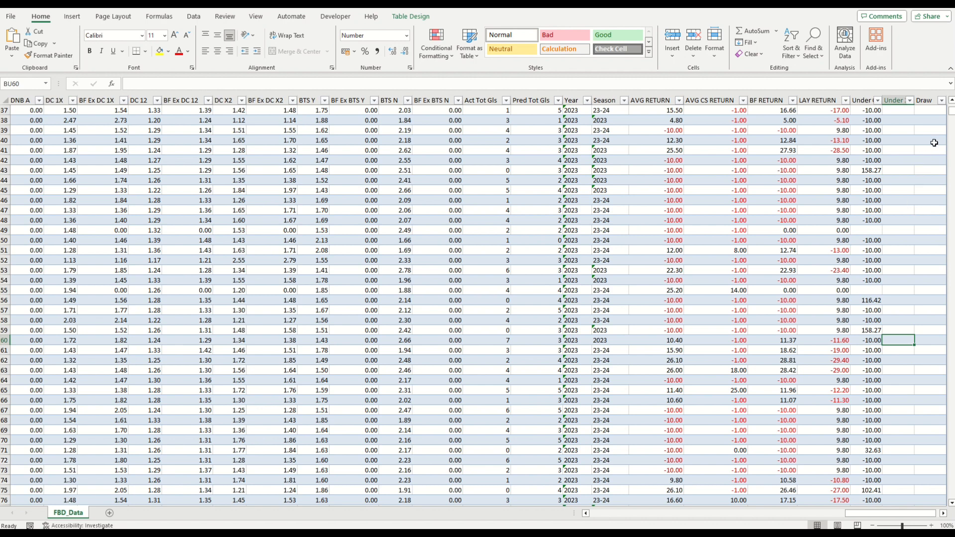
# Step: Copy the Under 0.5 P formula from its first data cell into the first cell of the next Under column
pyautogui.hotkey('ctrl', 'Up')
pyautogui.press('Left')
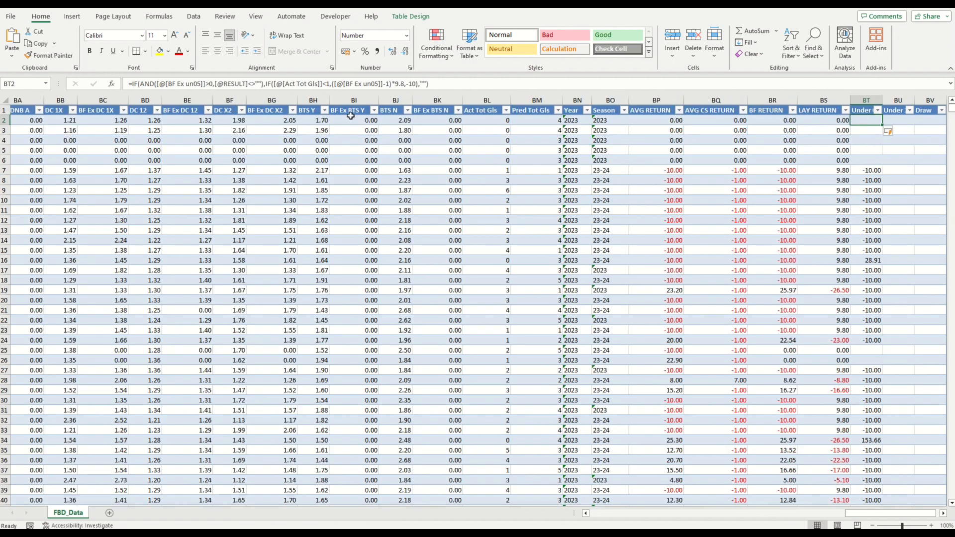
pyautogui.click(422, 85)
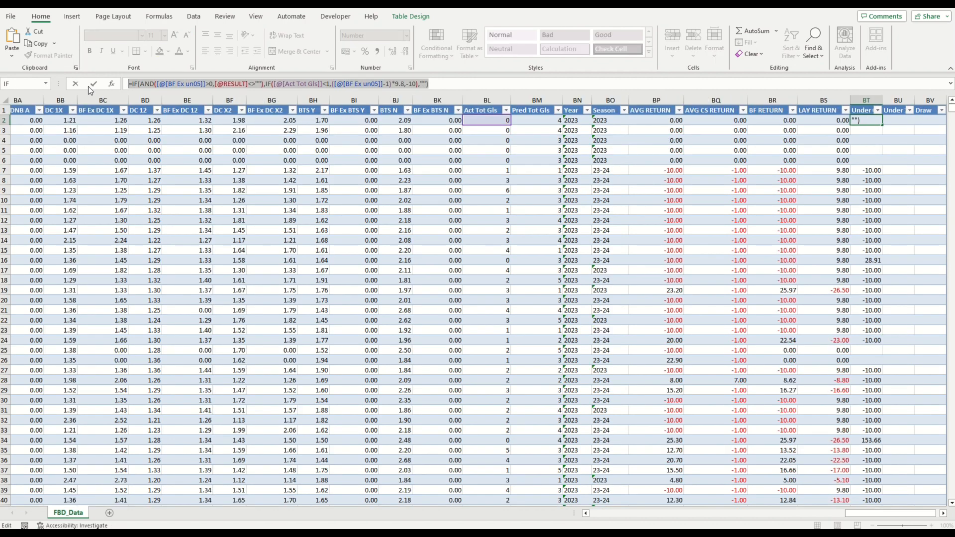
pyautogui.press('Return')
pyautogui.click(890, 121)
pyautogui.click(452, 84)
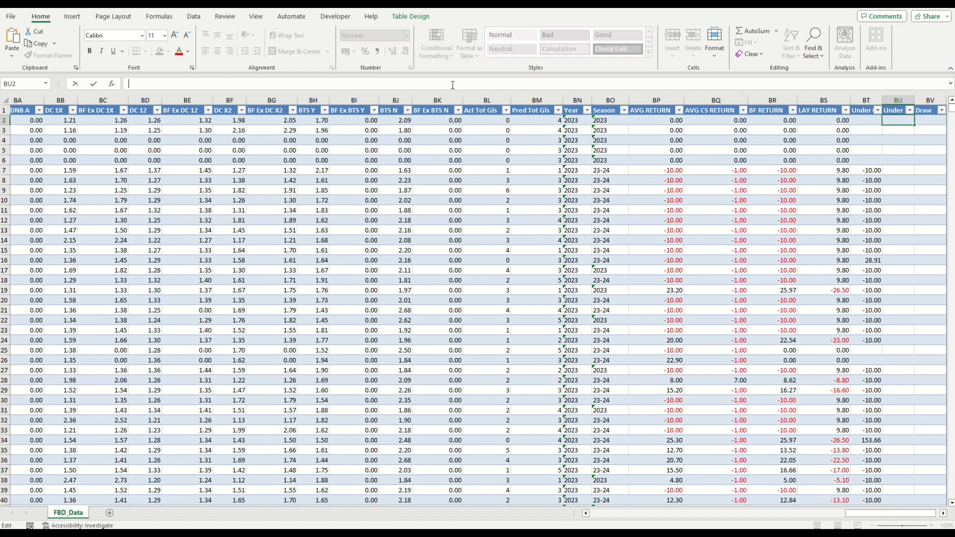
pyautogui.hotkey('ctrl', 'v')
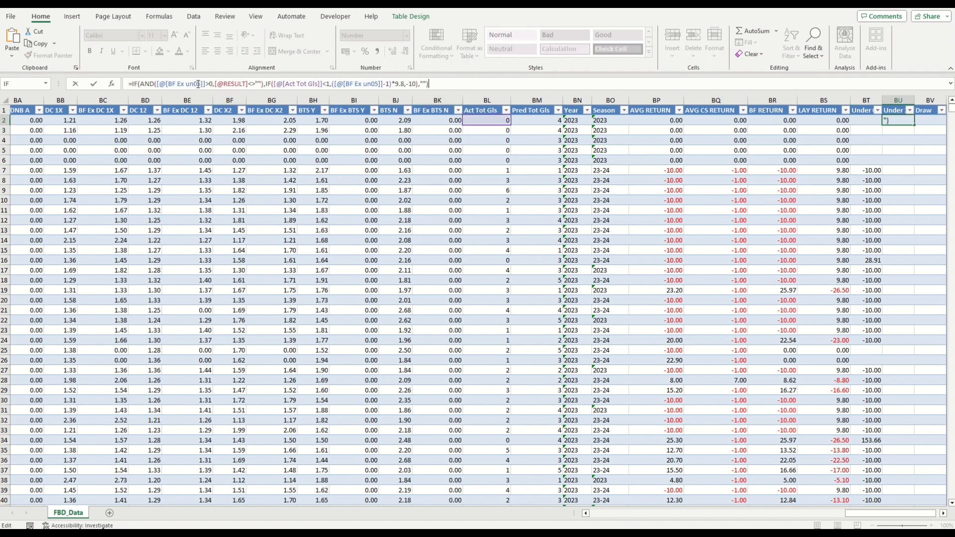
# Step: Edit the pasted formula to use BF Ex un25 in both places and test Act Tot Gls below 3, then confirm
pyautogui.click(199, 84)
pyautogui.press('BackSpace')
pyautogui.write('2')
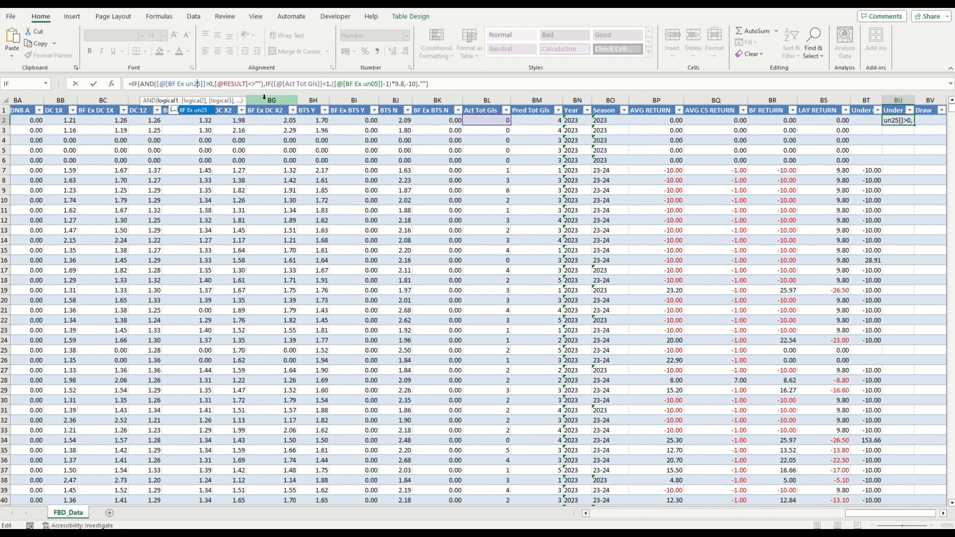
pyautogui.click(328, 83)
pyautogui.click(328, 84)
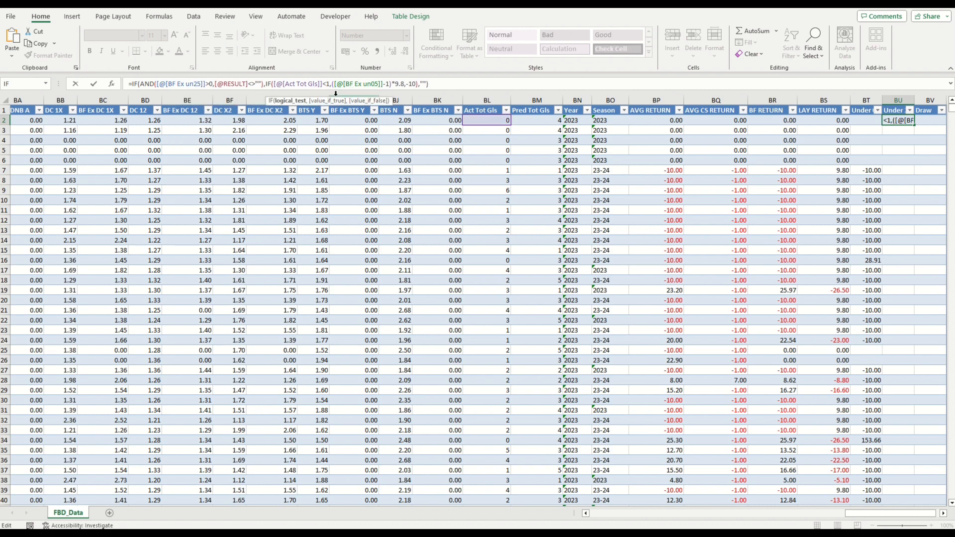
pyautogui.press('BackSpace')
pyautogui.write('3')
pyautogui.click(376, 83)
pyautogui.press('BackSpace')
pyautogui.write('2')
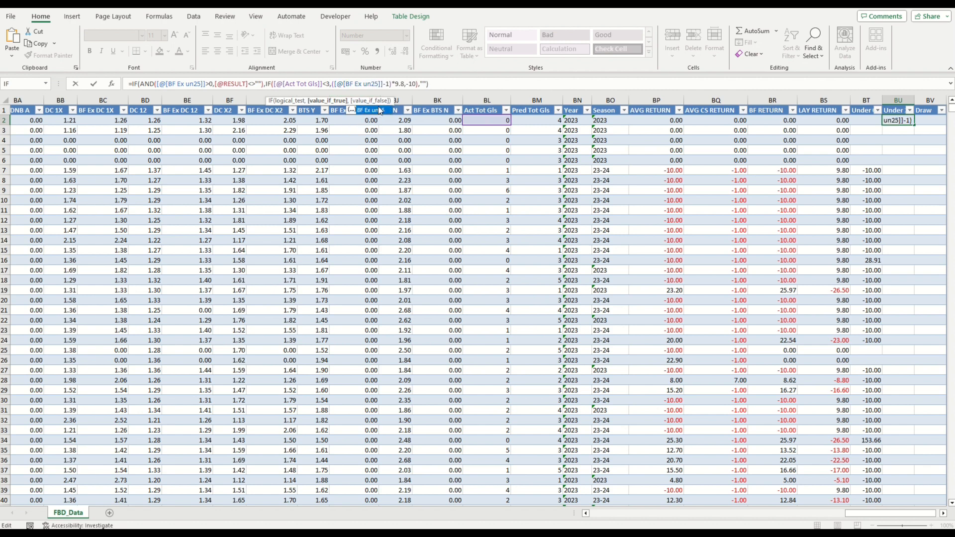
pyautogui.press('Return')
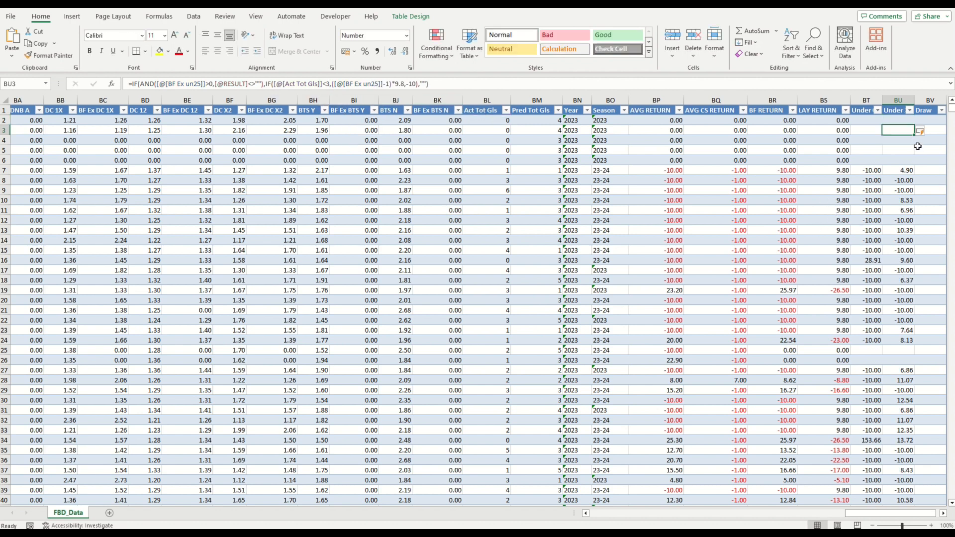
# Step: Format the two Under columns and the Draw column as Currency with 2 decimal places and the £ symbol
pyautogui.scroll(-3, 917, 146)
pyautogui.scroll(-7, 917, 146)
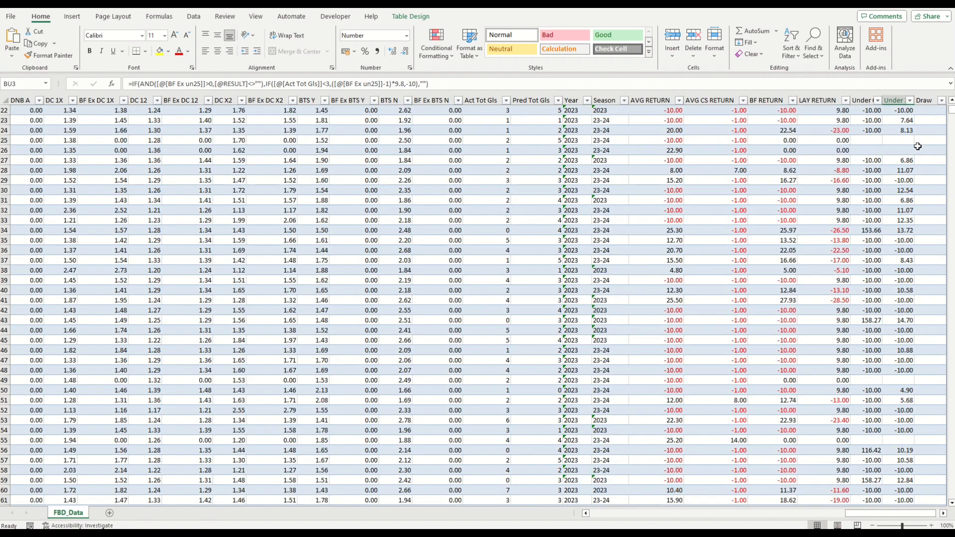
pyautogui.scroll(-6, 918, 146)
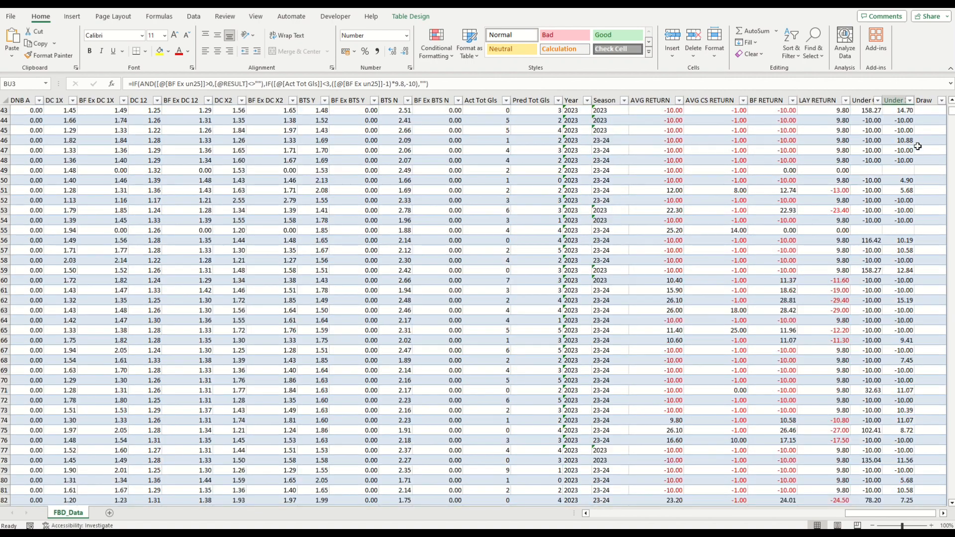
pyautogui.scroll(-8, 917, 146)
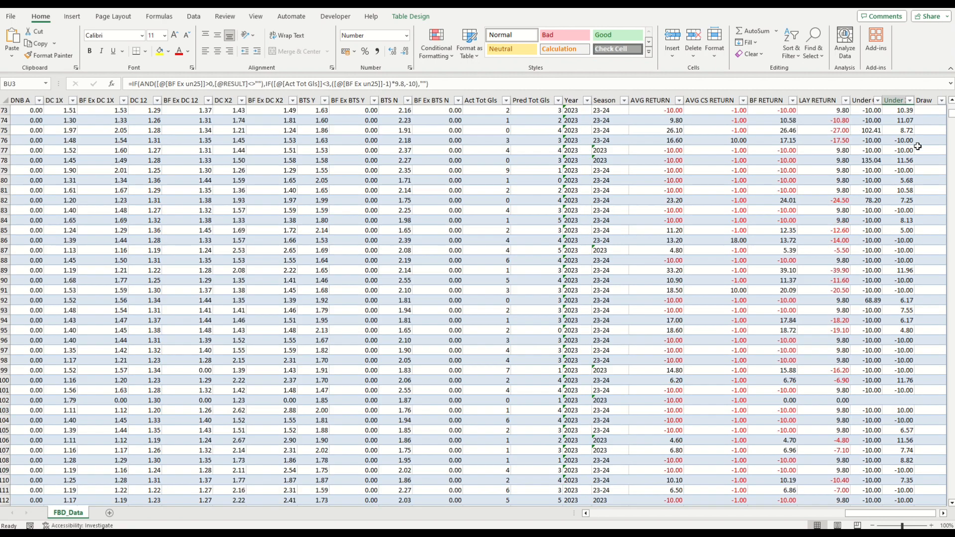
pyautogui.scroll(20, 917, 146)
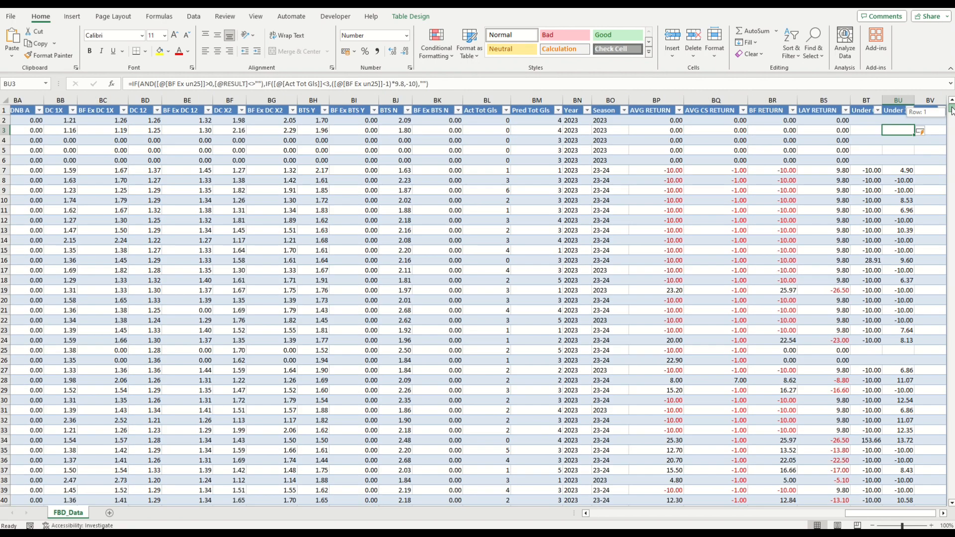
pyautogui.moveTo(867, 101); pyautogui.dragTo(930, 100)
pyautogui.rightClick(882, 154)
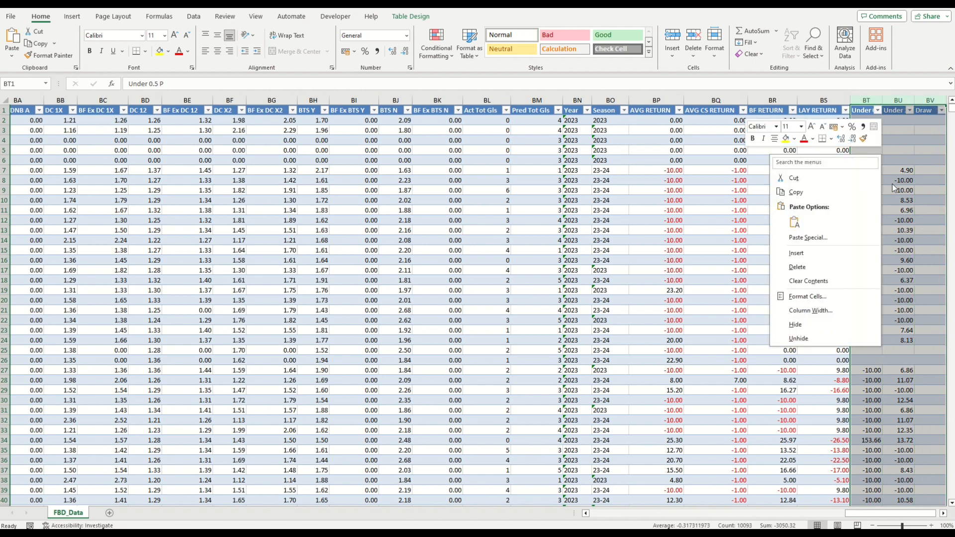
pyautogui.click(816, 297)
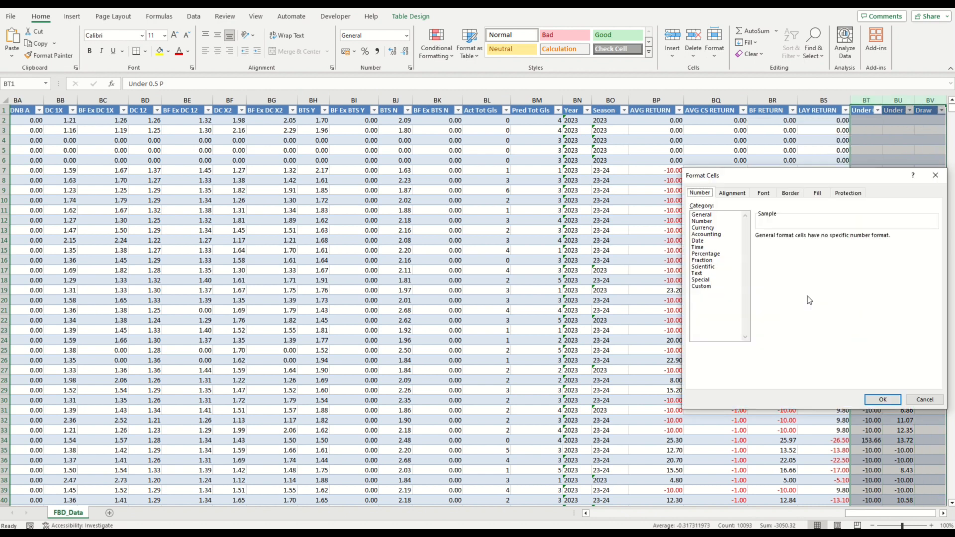
pyautogui.click(703, 228)
pyautogui.click(775, 288)
pyautogui.click(934, 248)
pyautogui.click(843, 361)
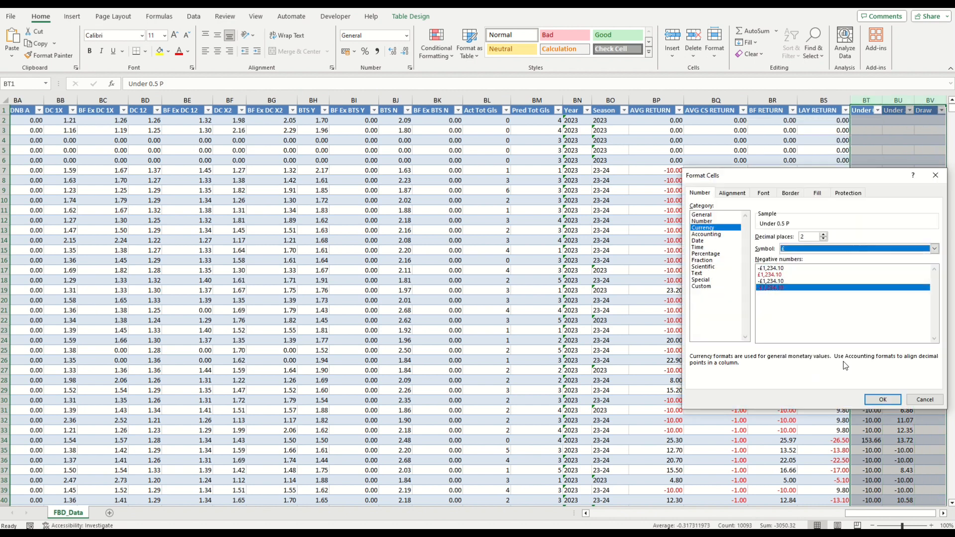
pyautogui.click(875, 401)
# Step: Start an IF in the first Draw cell whose AND test checks BF EX D ODDS above 0 and RESULT not empty
pyautogui.click(929, 121)
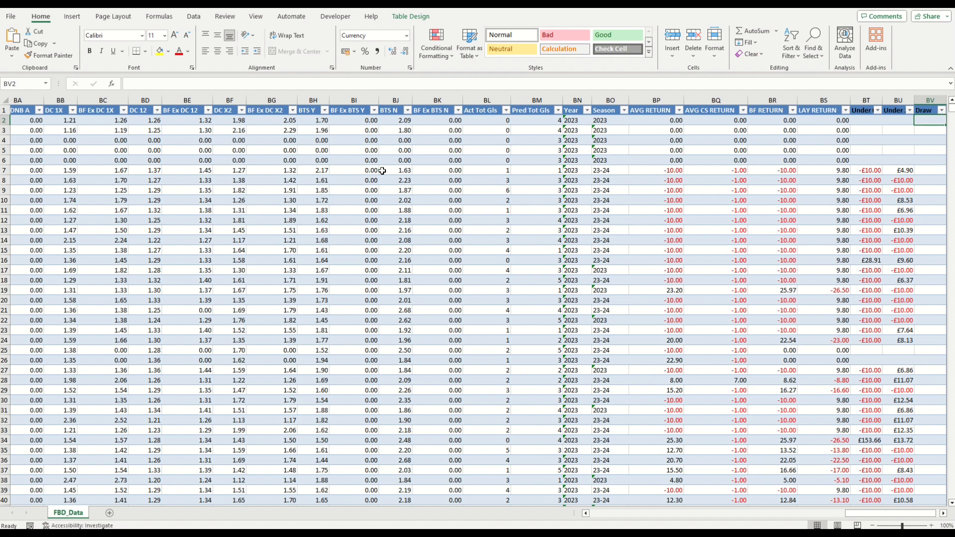
pyautogui.click(111, 83)
pyautogui.click(778, 475)
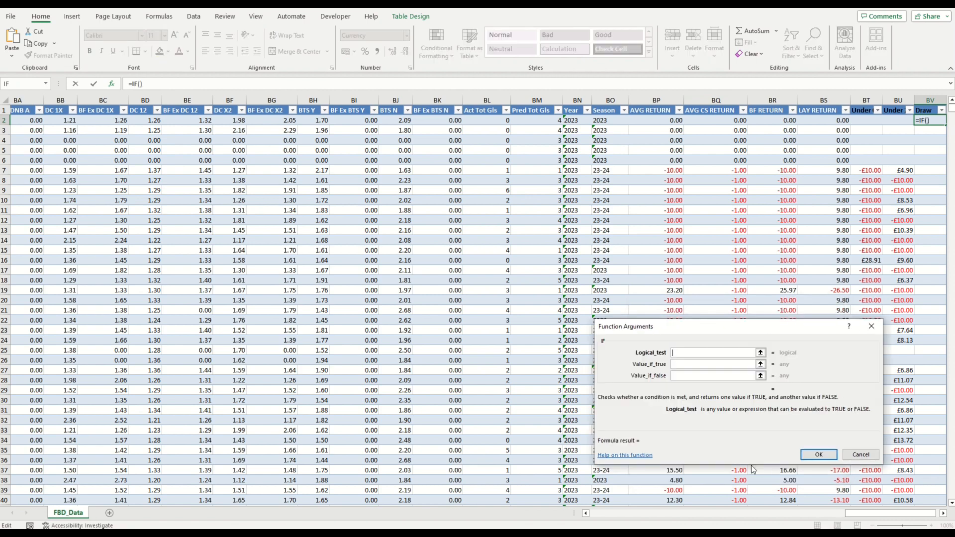
pyautogui.write('and(')
pyautogui.moveTo(871, 514); pyautogui.dragTo(650, 517)
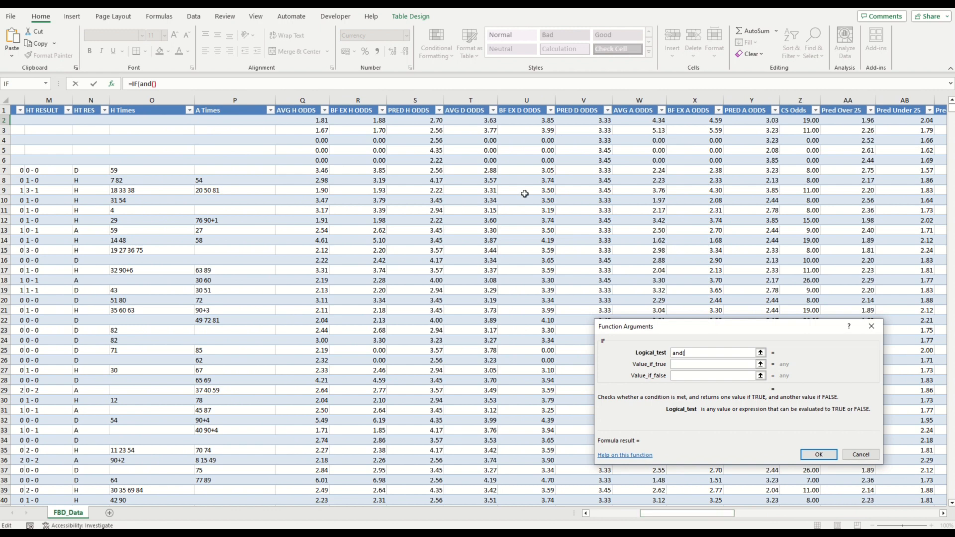
pyautogui.click(526, 123)
pyautogui.write('>')
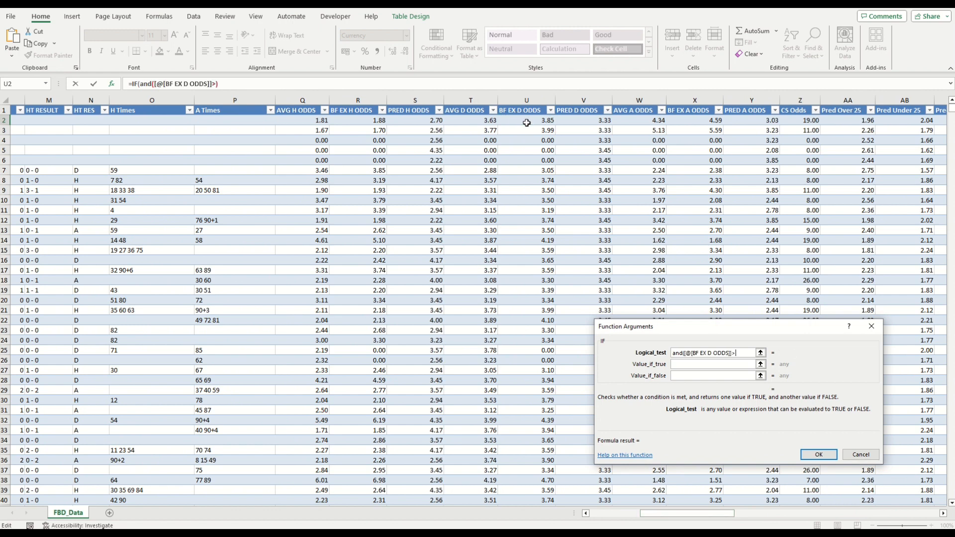
pyautogui.write('0,')
pyautogui.moveTo(699, 512); pyautogui.dragTo(567, 516)
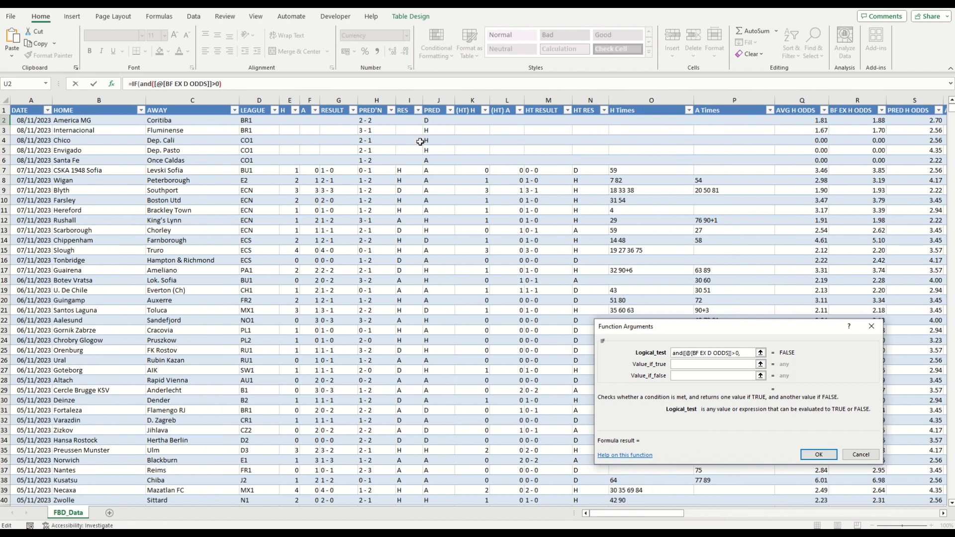
pyautogui.click(332, 120)
pyautogui.write('<>')
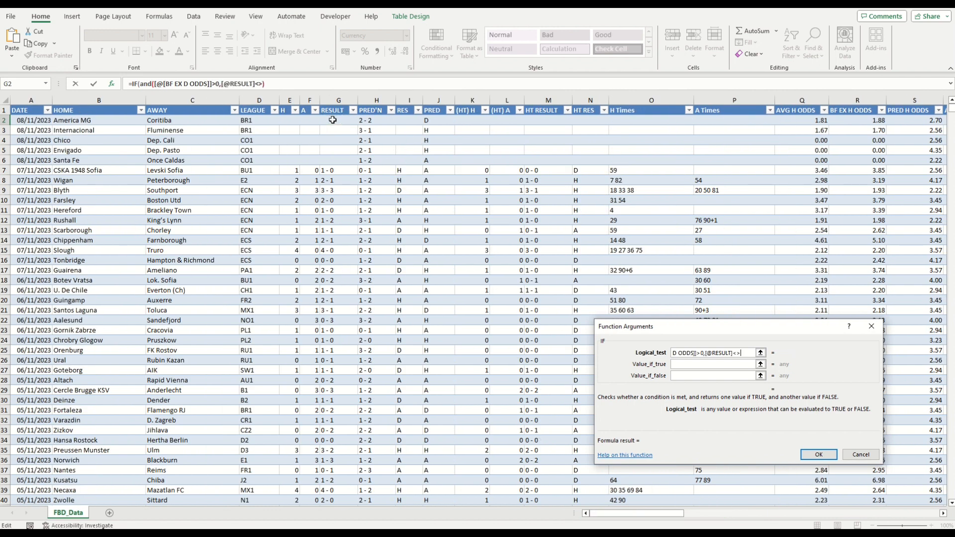
pyautogui.write('""')
pyautogui.press('Tab')
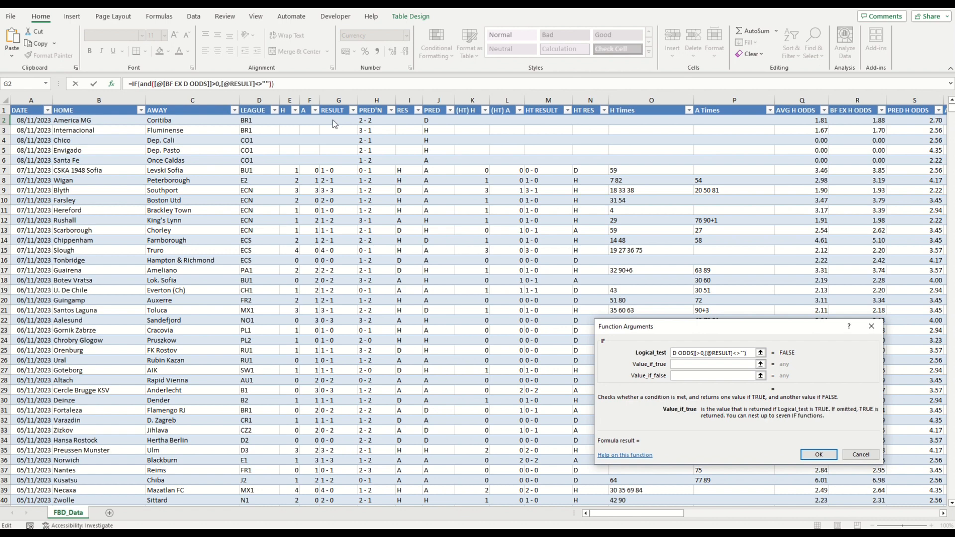
# Step: Nest a second IF as the value if true, testing whether RES equals "D"
pyautogui.write('if(')
pyautogui.click(409, 120)
pyautogui.write('=')
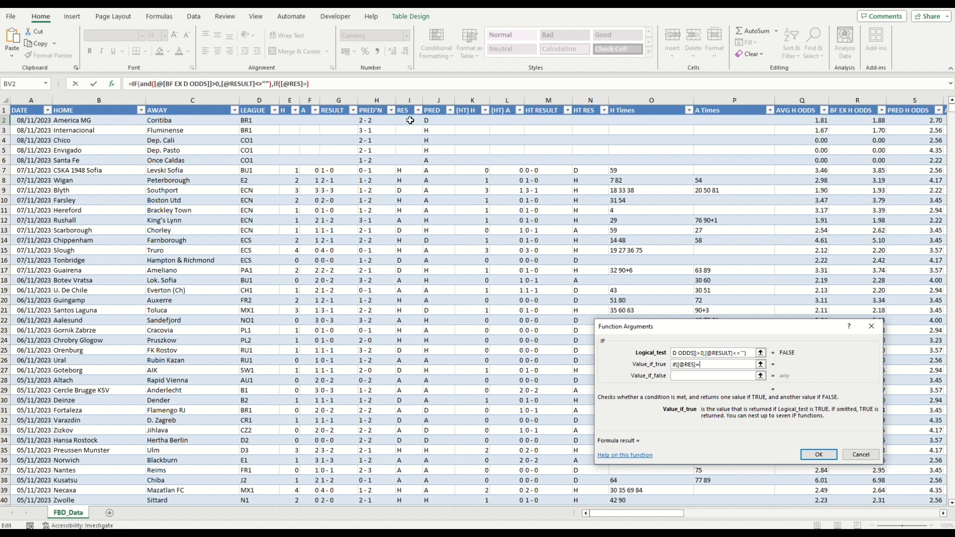
pyautogui.write('"D",')
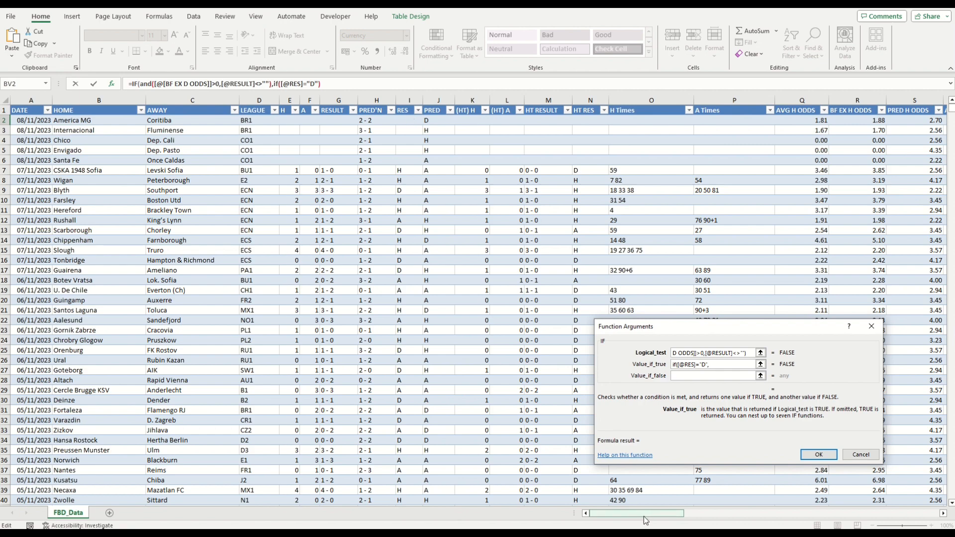
# Step: Set the nested IF to return (BF EX D ODDS − 1) × 9.8 when true and −10 otherwise
pyautogui.moveTo(646, 516); pyautogui.dragTo(698, 515)
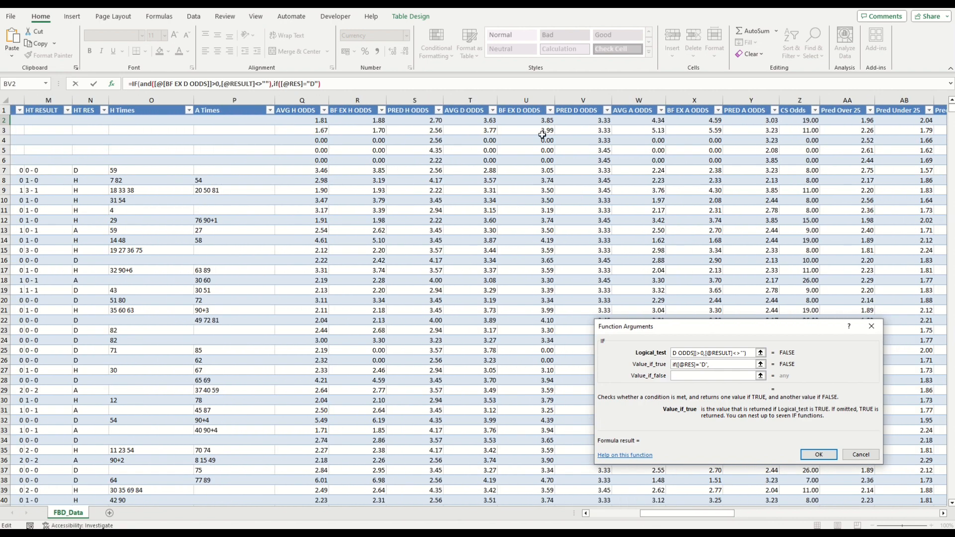
pyautogui.write('(')
pyautogui.click(536, 124)
pyautogui.write('-1')
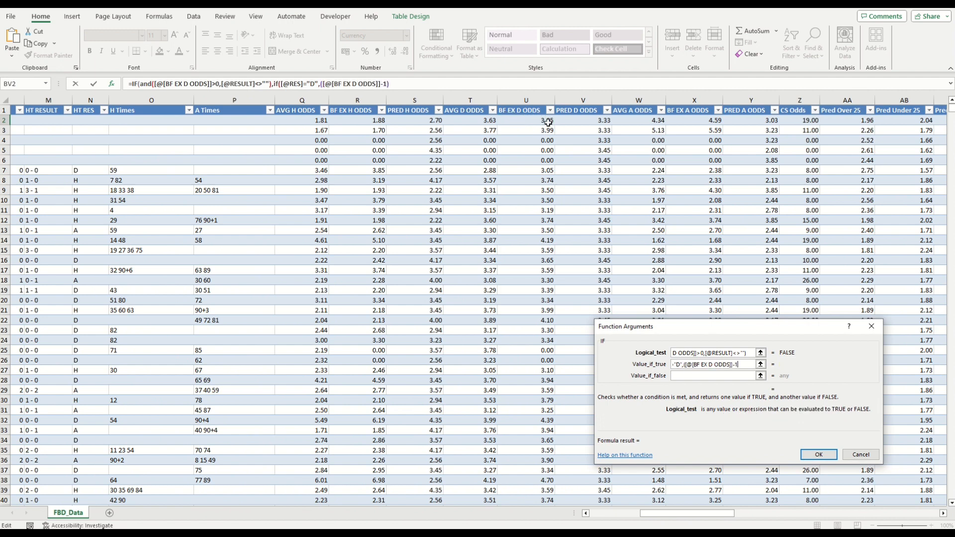
pyautogui.write(')*9.8,-10)')
# Step: Set the outer IF to return empty text when false and confirm the formula
pyautogui.press('Tab')
pyautogui.write('""')
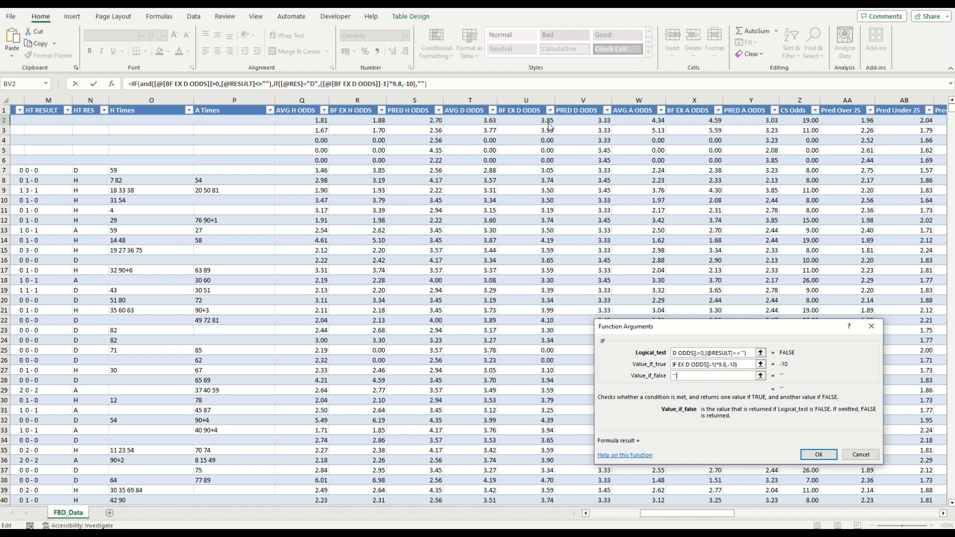
pyautogui.press('Return')
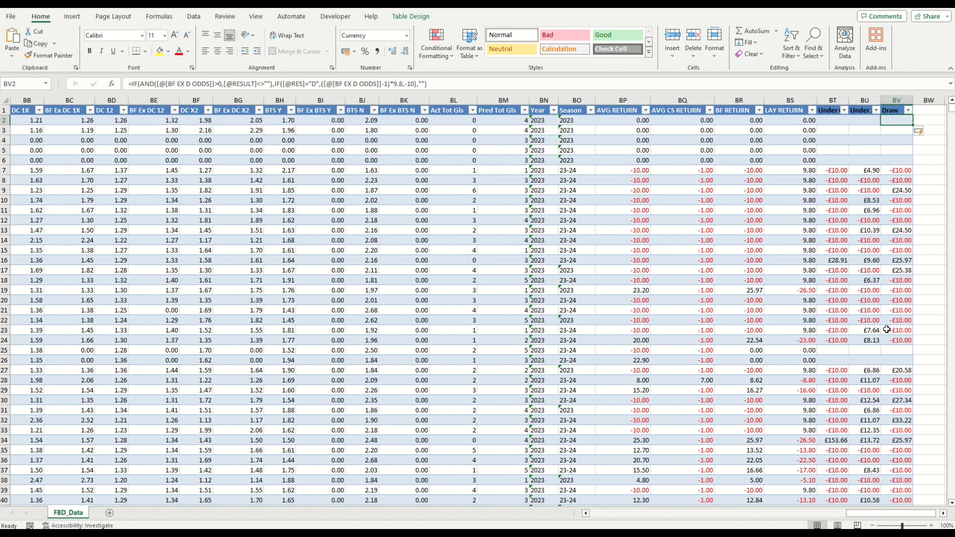
# Step: Examine the calculated Draw returns down the table
pyautogui.scroll(-12, 890, 330)
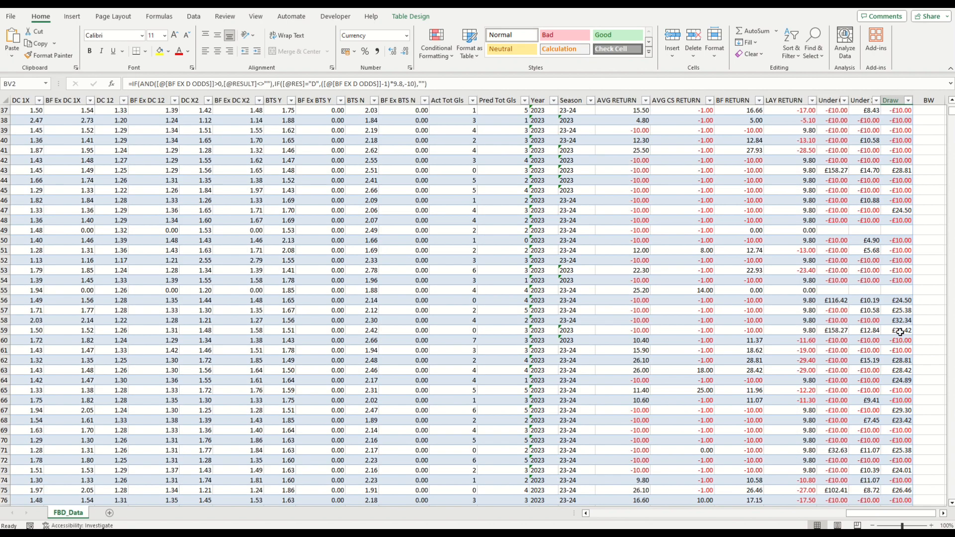
pyautogui.scroll(-6, 900, 332)
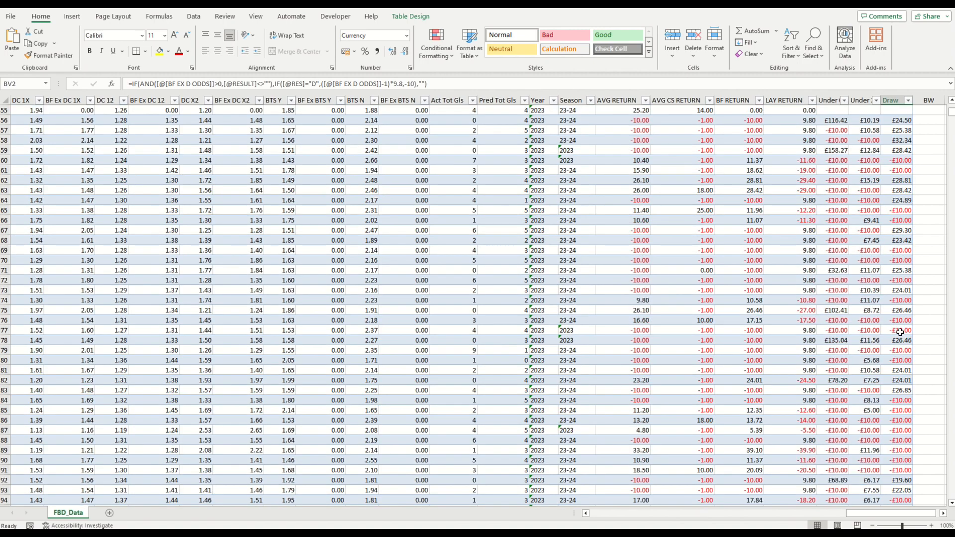
pyautogui.scroll(5, 900, 333)
pyautogui.scroll(8, 900, 332)
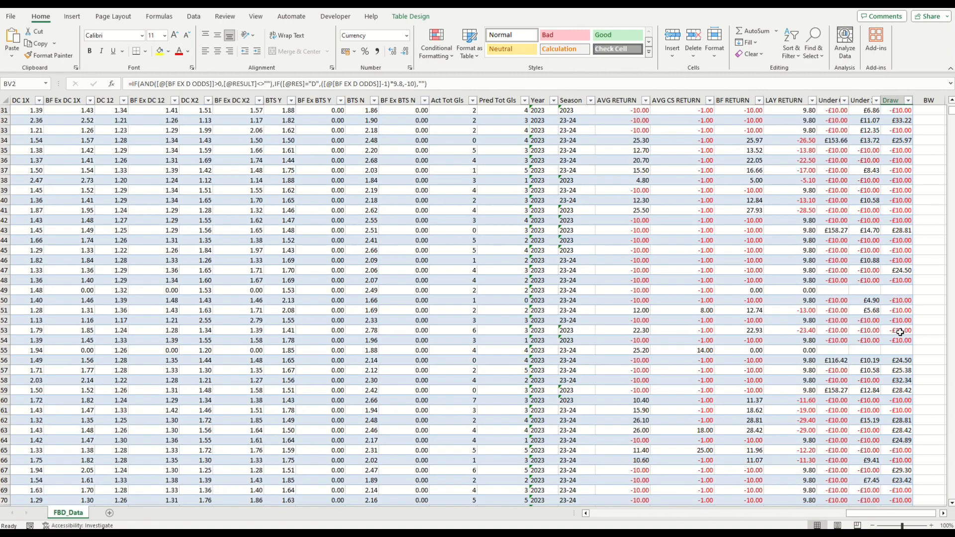
# Step: Add a new worksheet and rename it Pivot
pyautogui.scroll(5, 900, 332)
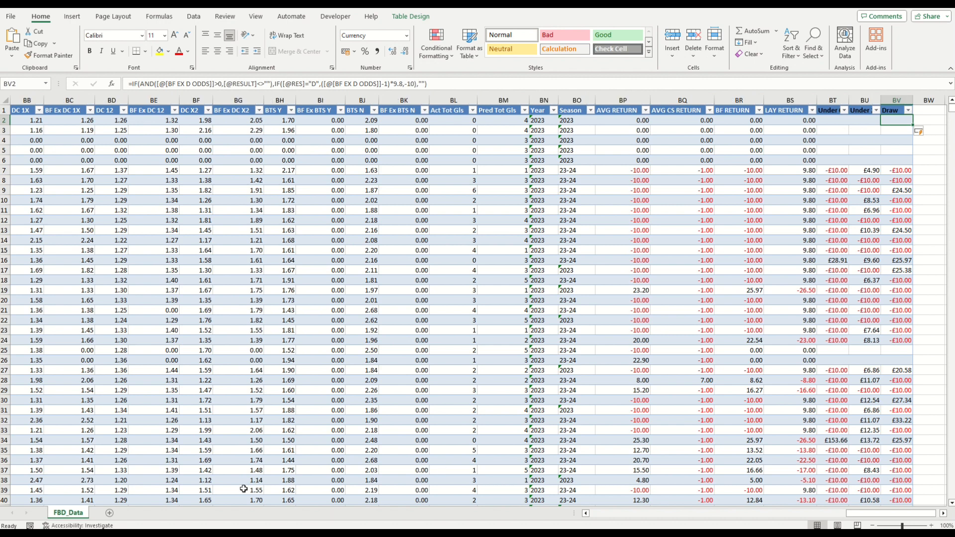
pyautogui.click(110, 514)
pyautogui.rightClick(111, 518)
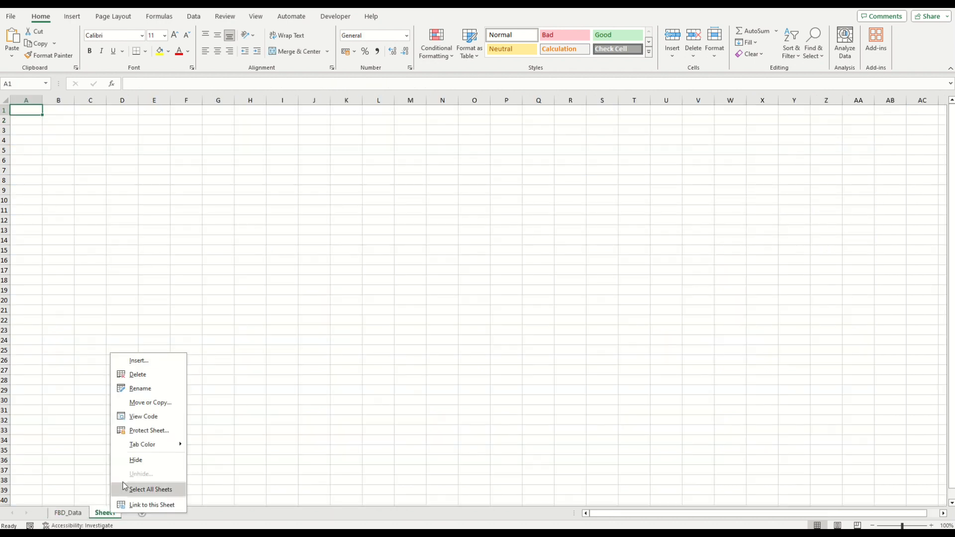
pyautogui.click(156, 393)
pyautogui.write('P')
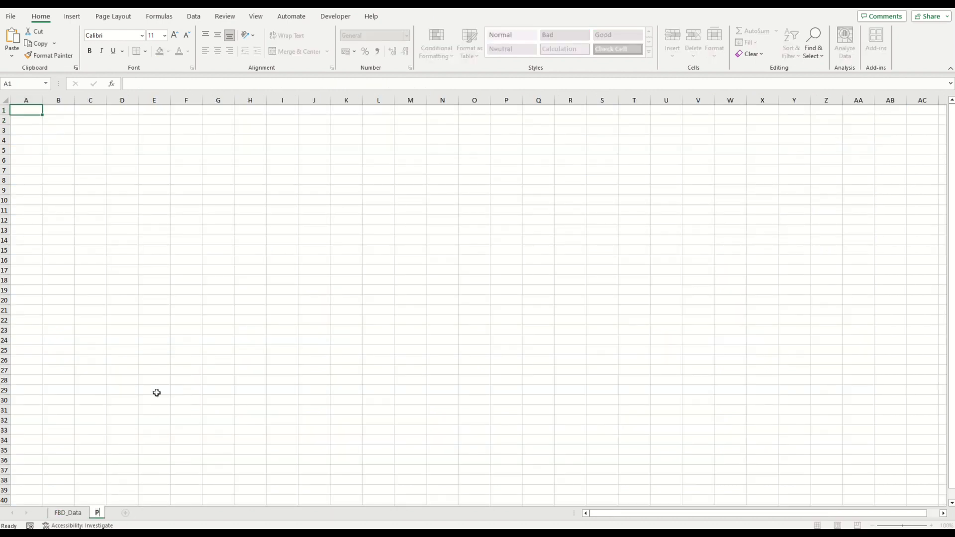
pyautogui.write('ivot')
pyautogui.click(54, 122)
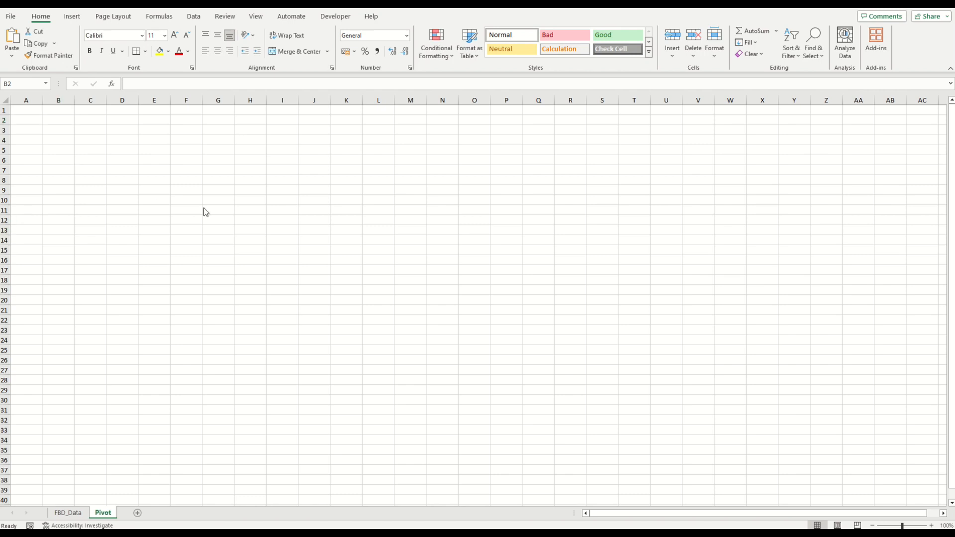
# Step: Insert a PivotTable on the Pivot sheet using columns A to BV of FBD_Data as the source
pyautogui.click(72, 16)
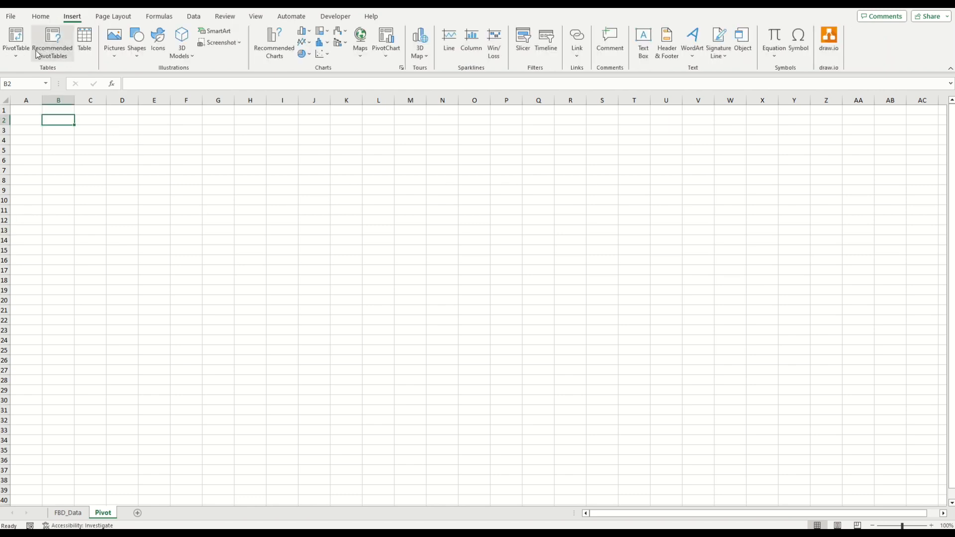
pyautogui.click(16, 40)
pyautogui.click(27, 70)
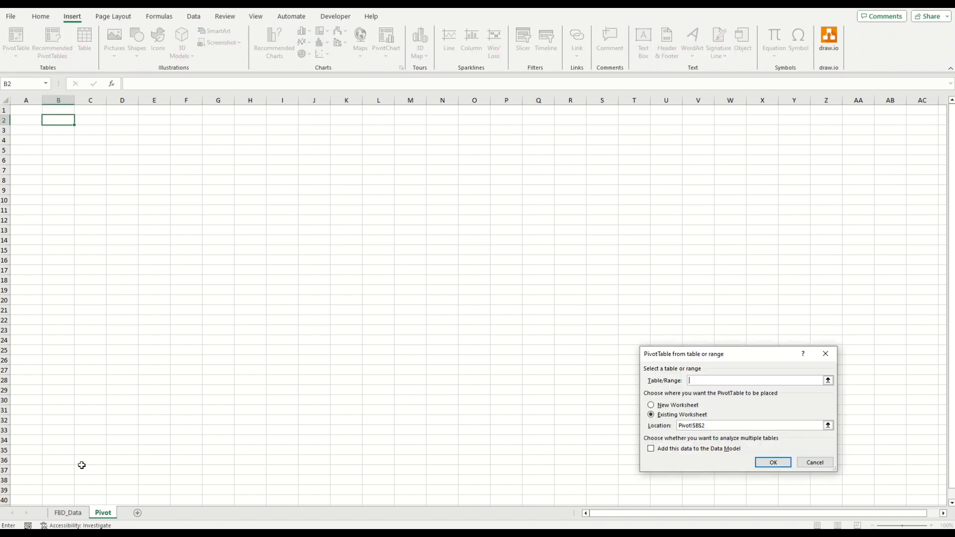
pyautogui.click(74, 512)
pyautogui.moveTo(897, 100); pyautogui.dragTo(55, 100)
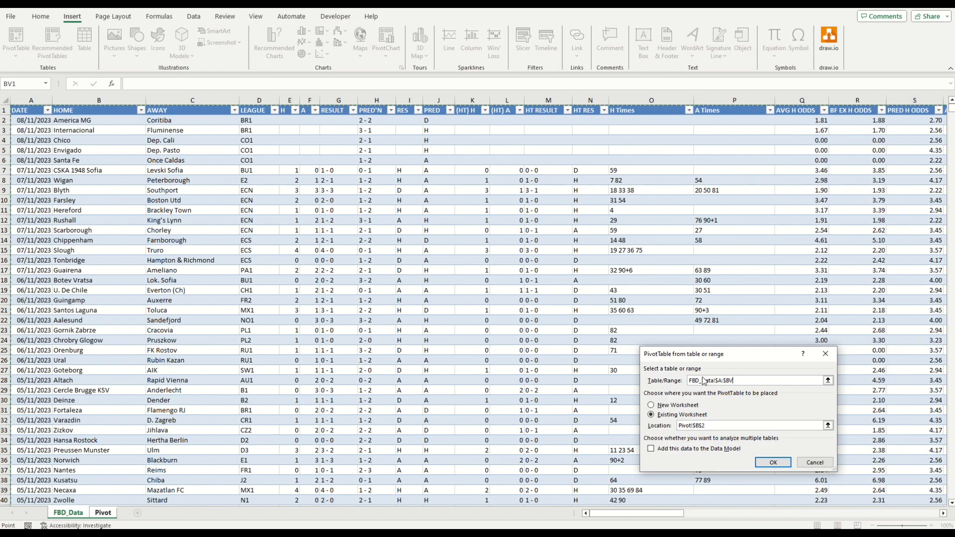
pyautogui.click(772, 462)
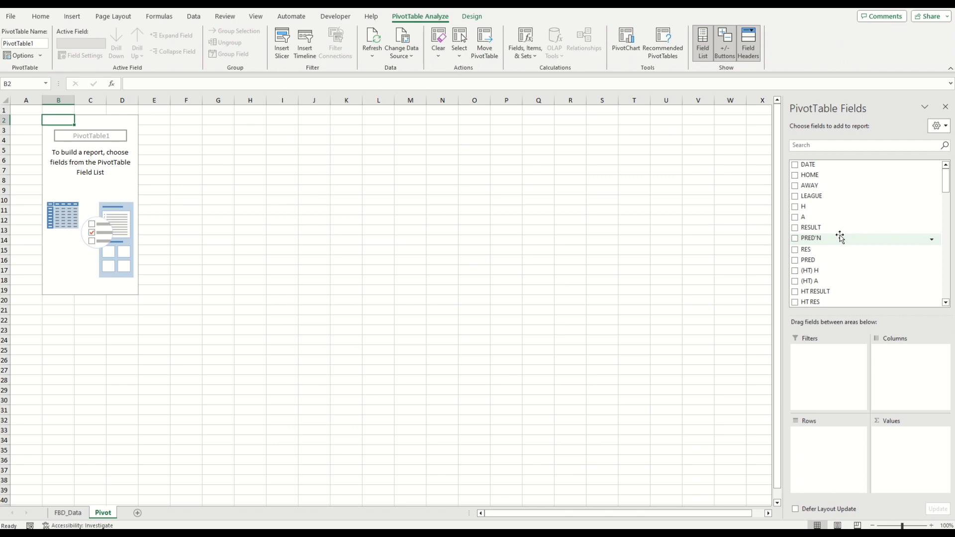
# Step: Add PRED'N, PRED D ODDS, Pred BTS Y and Pred Under 25 as report filters of the PivotTable
pyautogui.moveTo(839, 237); pyautogui.dragTo(830, 370)
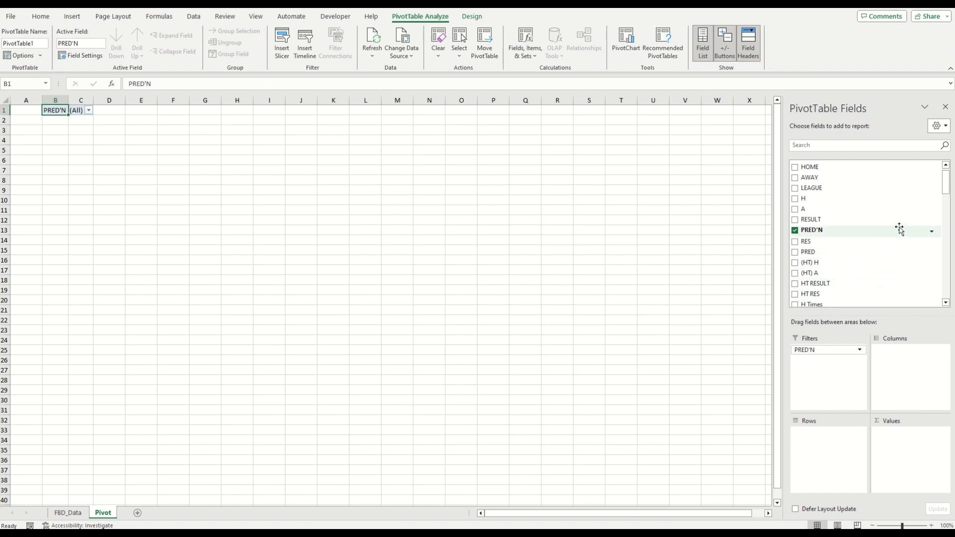
pyautogui.moveTo(947, 197); pyautogui.dragTo(946, 208)
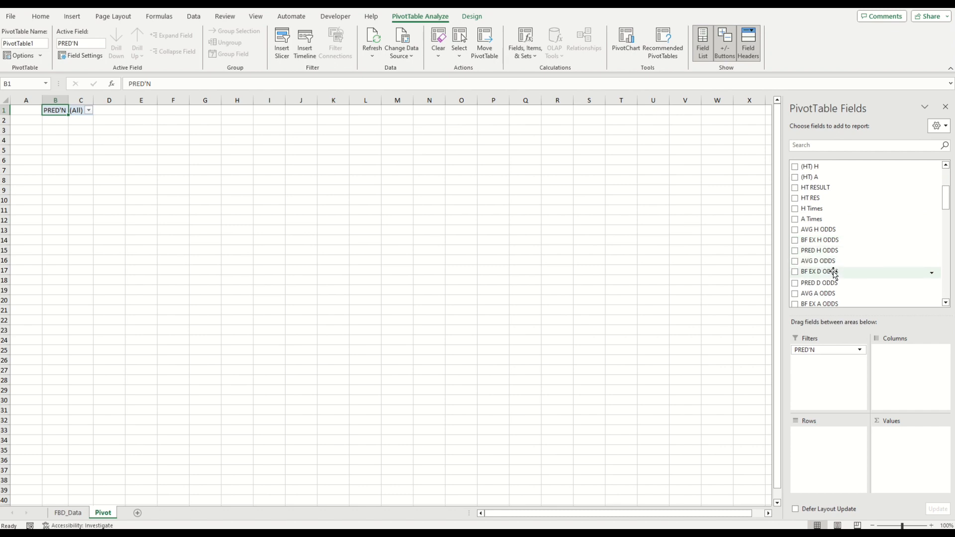
pyautogui.moveTo(835, 287); pyautogui.dragTo(823, 379)
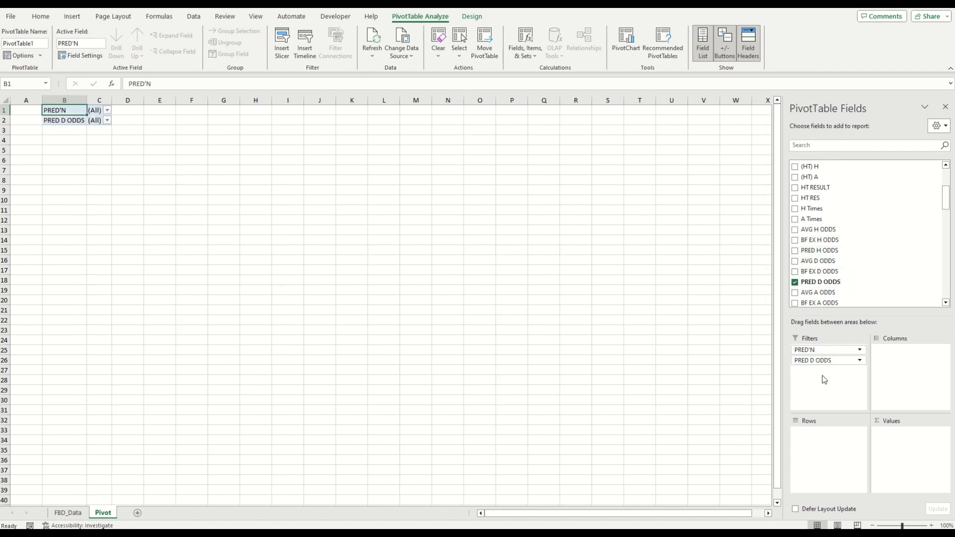
pyautogui.moveTo(947, 207); pyautogui.dragTo(947, 217)
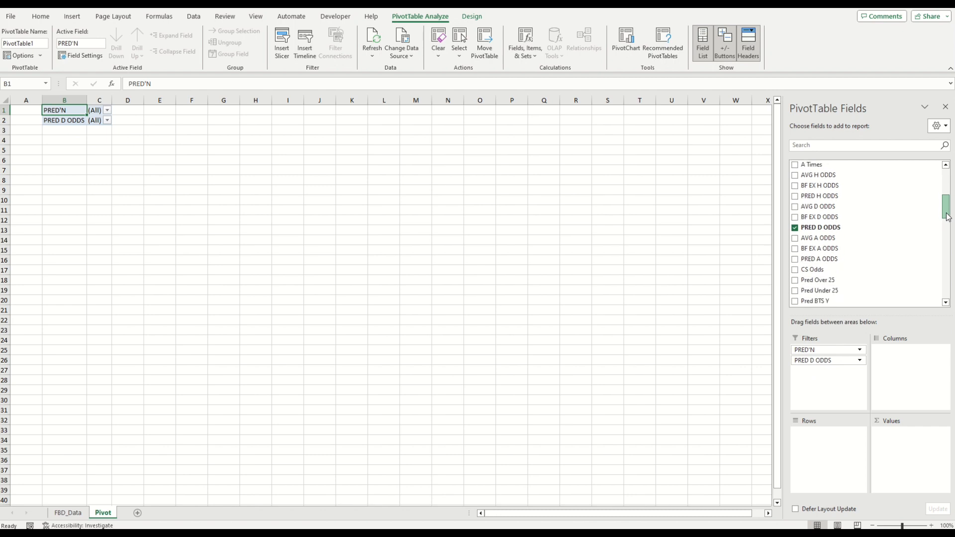
pyautogui.moveTo(947, 217); pyautogui.dragTo(947, 219)
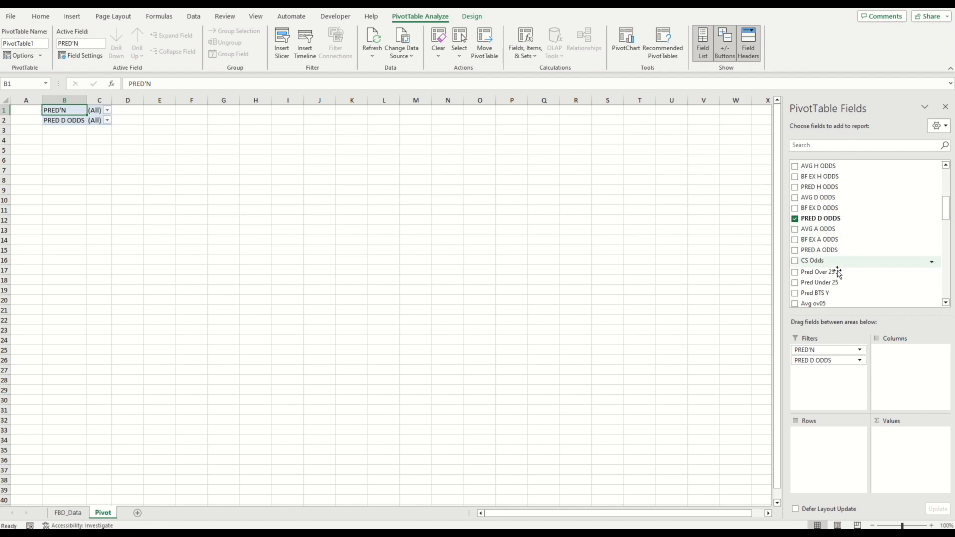
pyautogui.moveTo(835, 293); pyautogui.dragTo(833, 376)
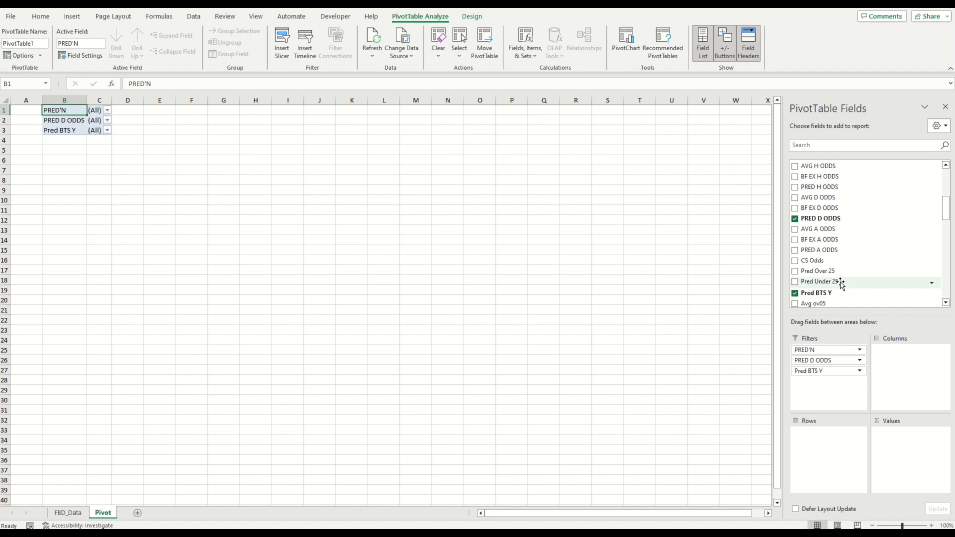
pyautogui.moveTo(840, 282); pyautogui.dragTo(832, 380)
pyautogui.click(172, 160)
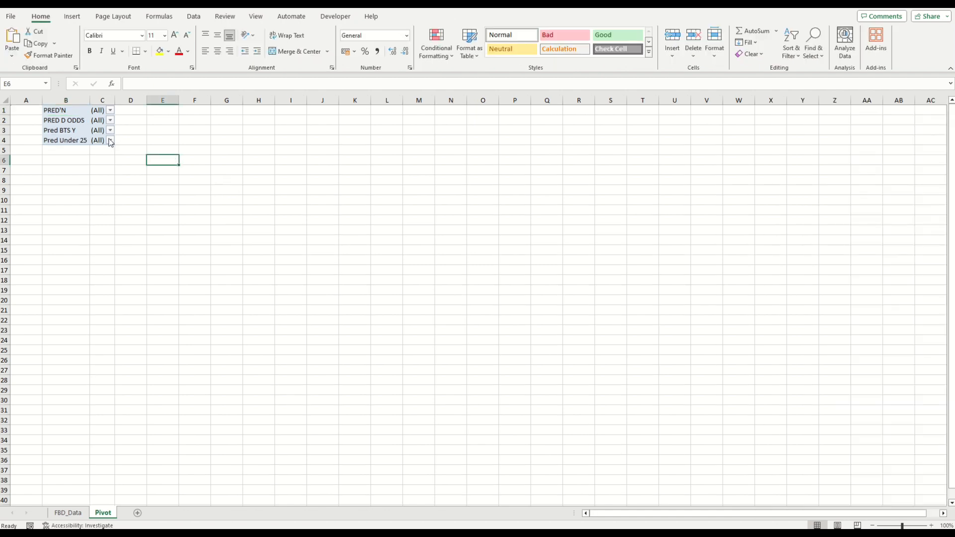
pyautogui.click(109, 142)
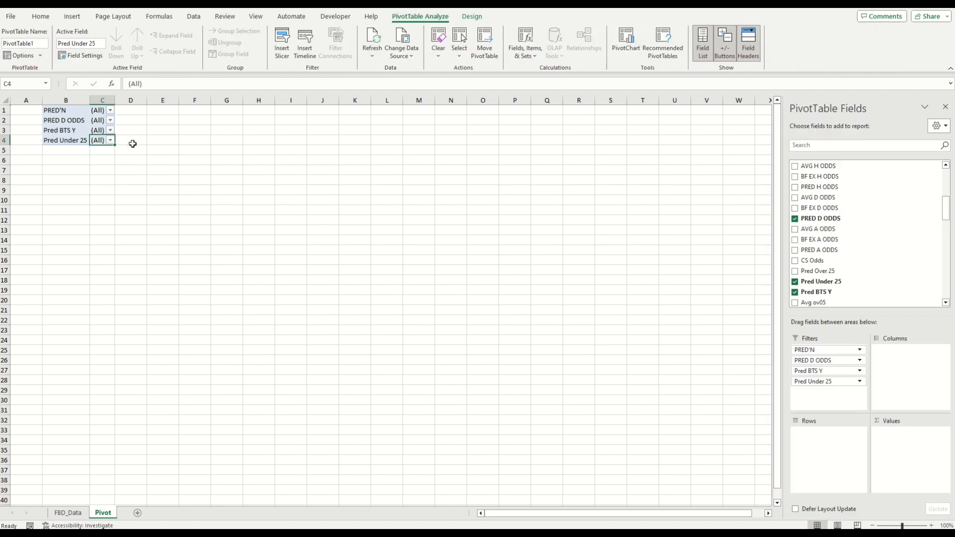
# Step: Add LEAGUE and DATE as row fields of the PivotTable
pyautogui.moveTo(946, 216); pyautogui.dragTo(946, 191)
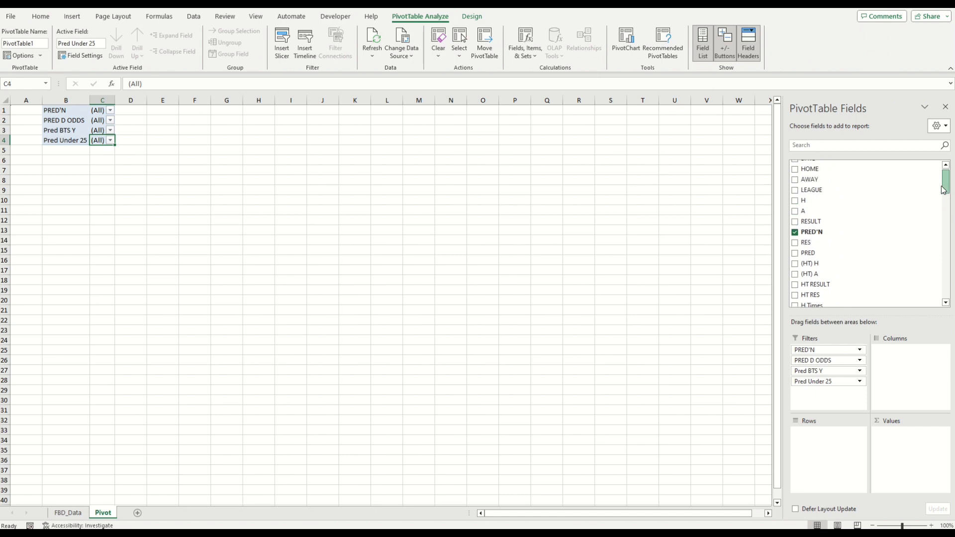
pyautogui.moveTo(813, 194); pyautogui.dragTo(823, 454)
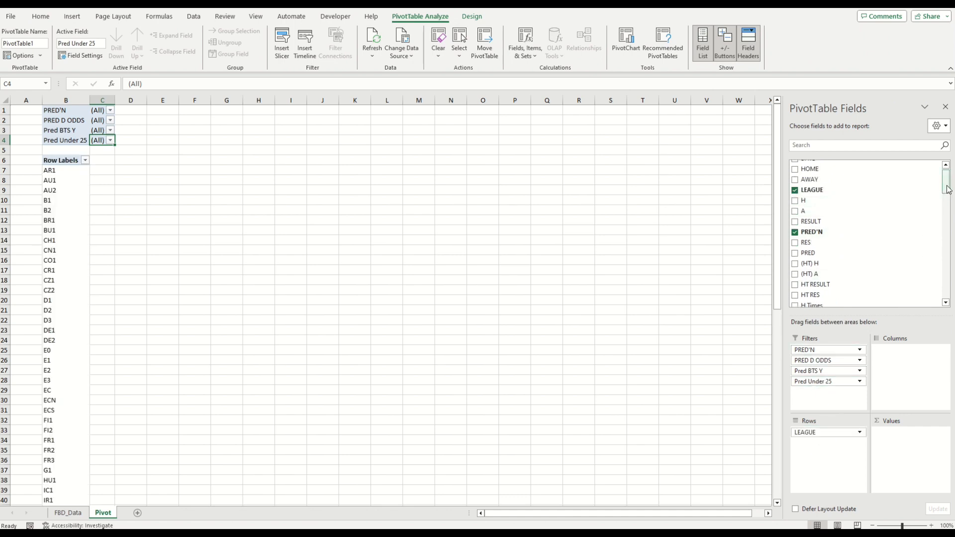
pyautogui.moveTo(947, 189); pyautogui.dragTo(947, 184)
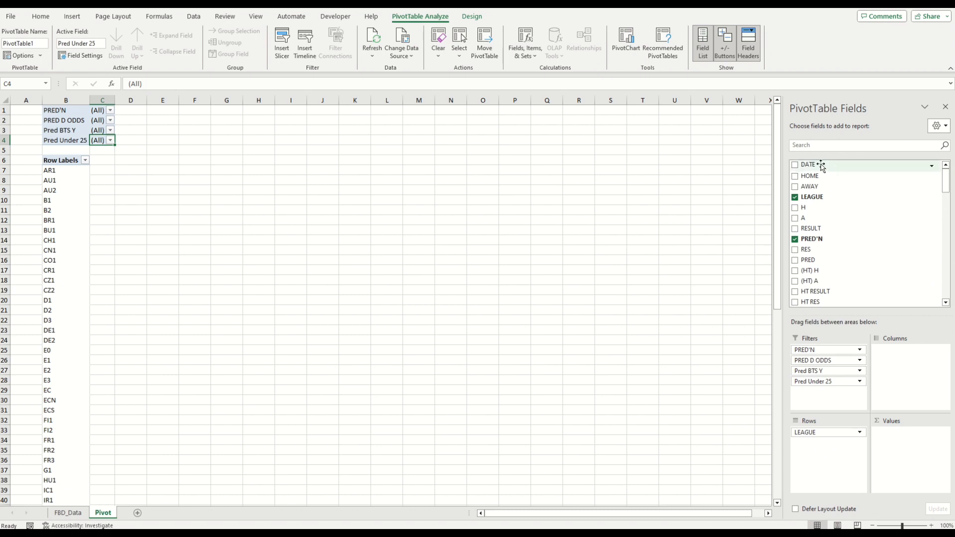
pyautogui.moveTo(808, 163); pyautogui.dragTo(853, 465)
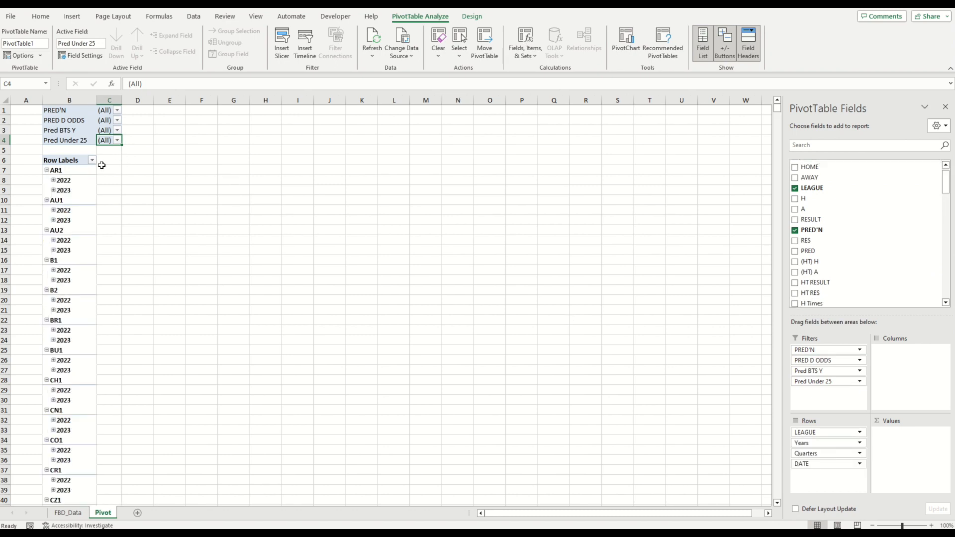
# Step: Switch the PivotTable report layout to tabular form and turn off the LEAGUE subtotals
pyautogui.click(466, 23)
pyautogui.click(69, 47)
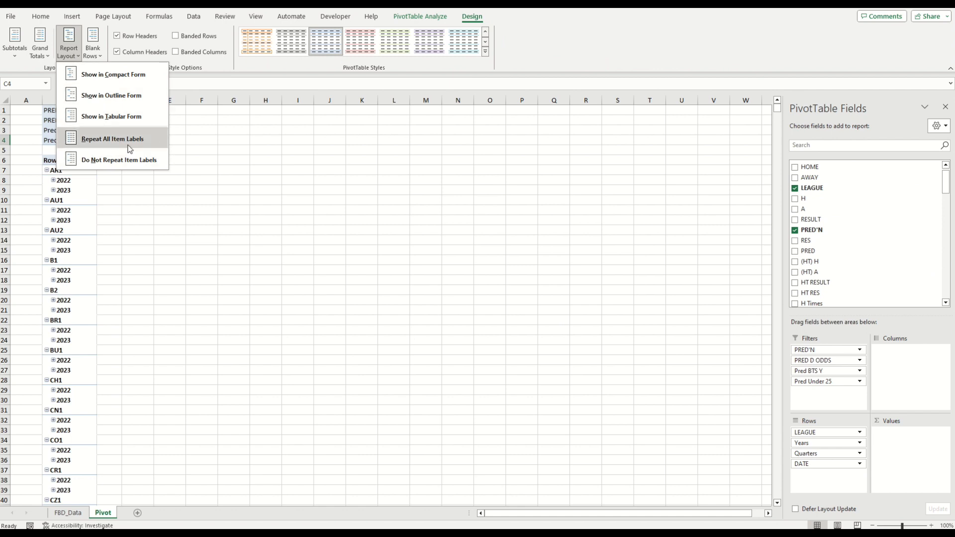
pyautogui.click(119, 116)
pyautogui.rightClick(70, 163)
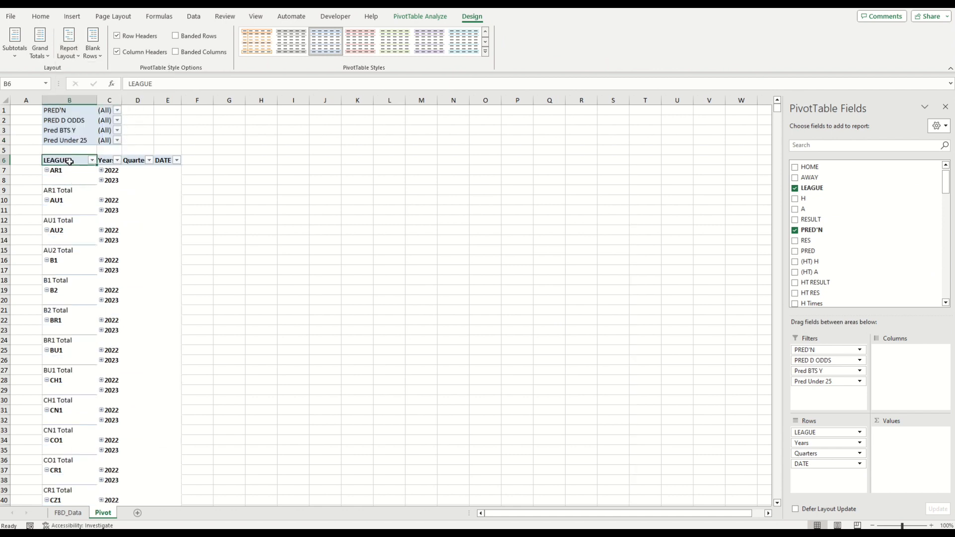
pyautogui.click(128, 260)
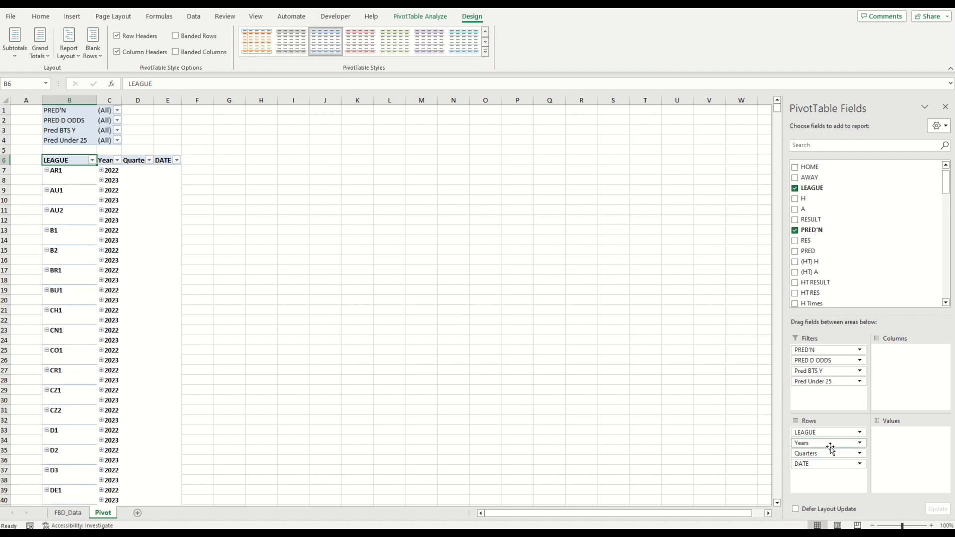
# Step: Remove the Years, Quarters and DATE fields from the PivotTable rows
pyautogui.moveTo(830, 447); pyautogui.dragTo(776, 366)
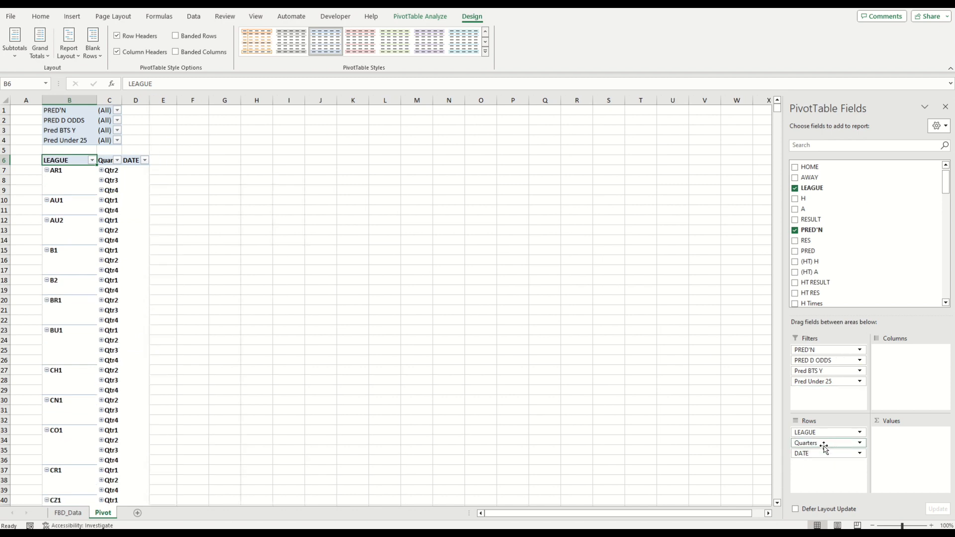
pyautogui.moveTo(824, 448); pyautogui.dragTo(796, 278)
pyautogui.moveTo(827, 442); pyautogui.dragTo(847, 208)
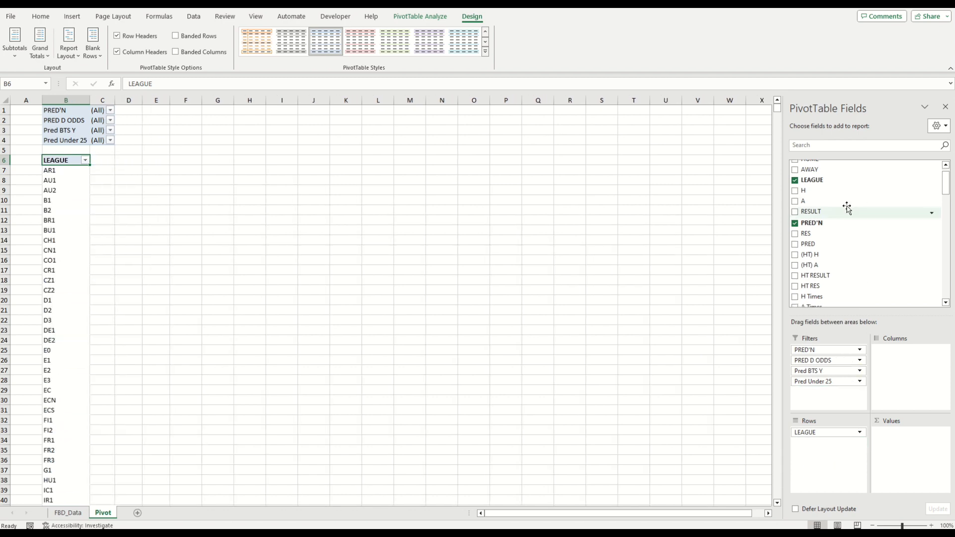
# Step: Add DATE to the values as a count and rename that value column Games
pyautogui.scroll(2, 891, 177)
pyautogui.moveTo(812, 164); pyautogui.dragTo(898, 456)
pyautogui.click(119, 164)
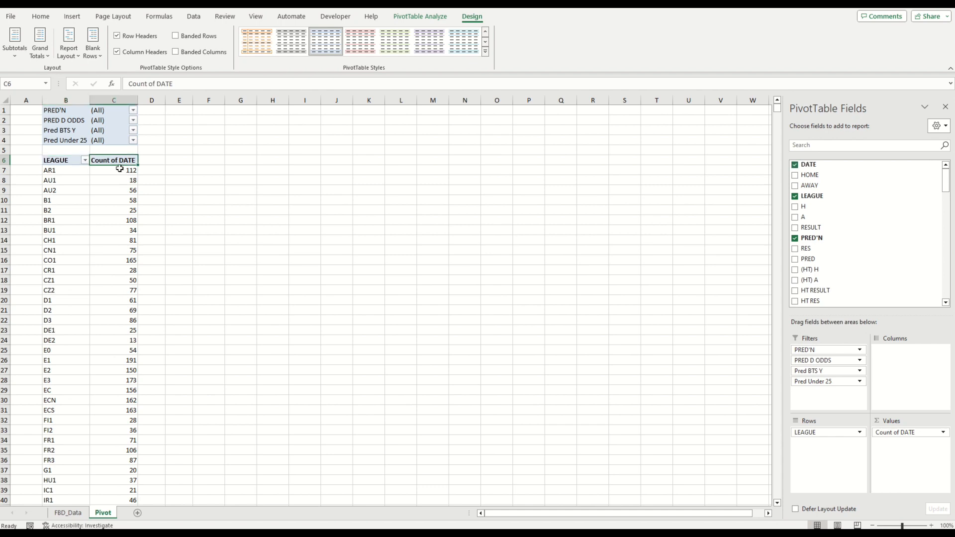
pyautogui.write('Games')
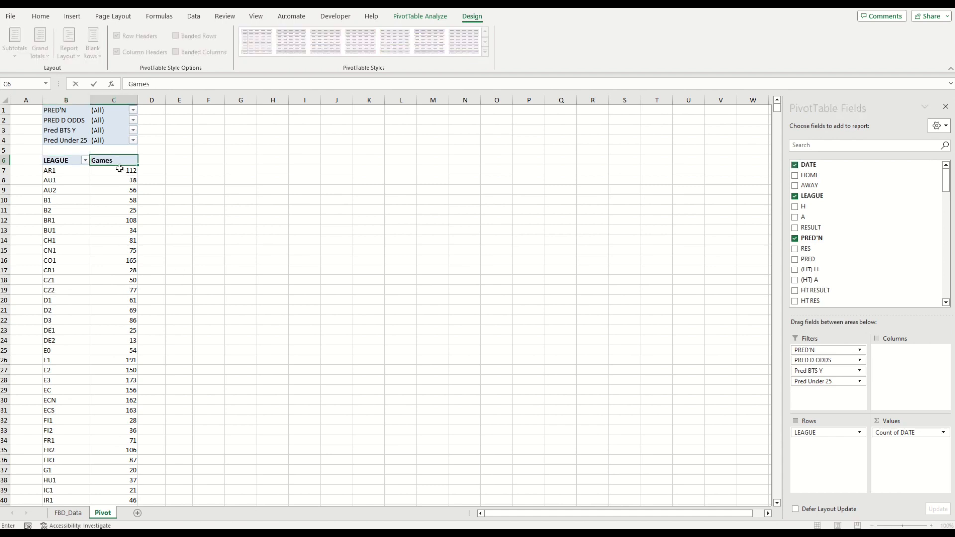
pyautogui.click(158, 158)
# Step: Add Under 0.5 P to the values and set it to summarize as Sum
pyautogui.click(129, 163)
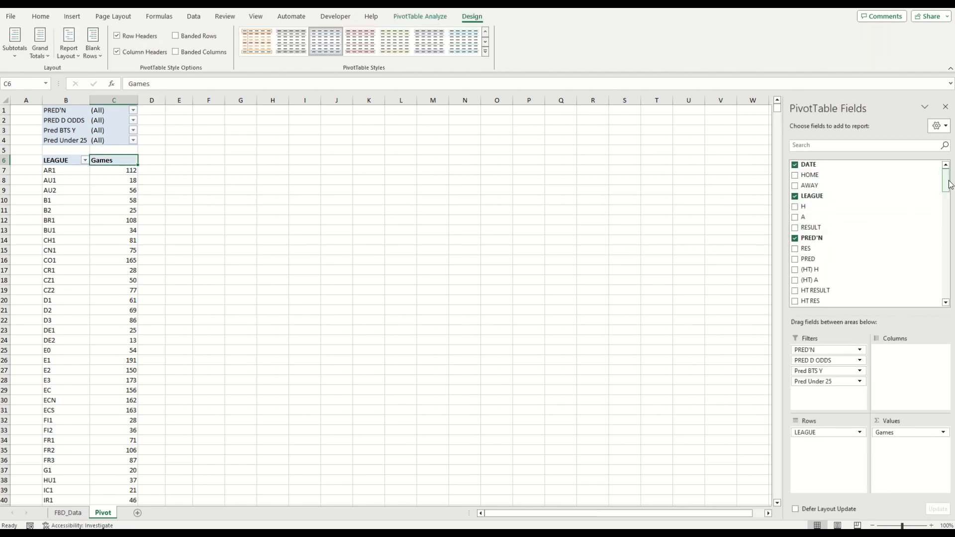
pyautogui.moveTo(945, 182); pyautogui.dragTo(945, 289)
pyautogui.moveTo(825, 247); pyautogui.dragTo(907, 450)
pyautogui.click(943, 443)
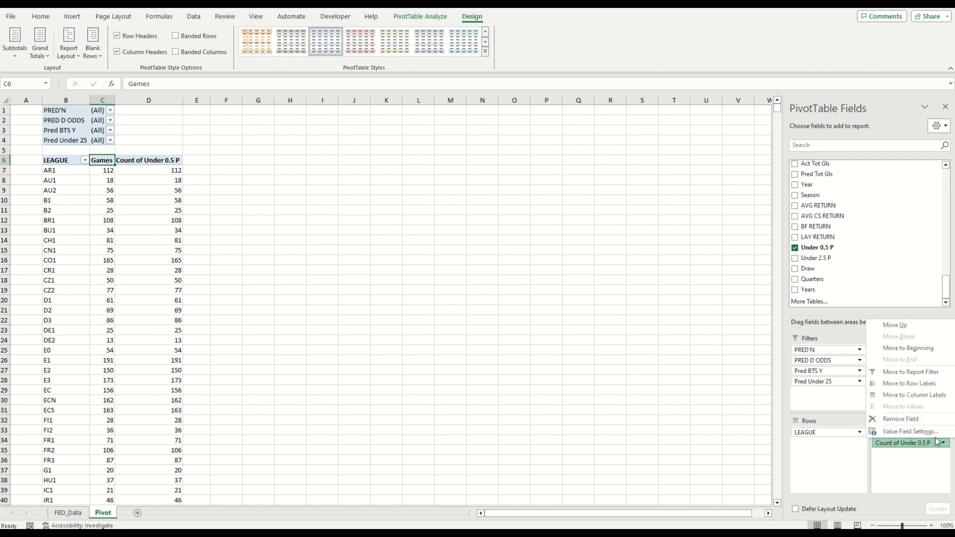
pyautogui.click(934, 438)
pyautogui.doubleClick(688, 403)
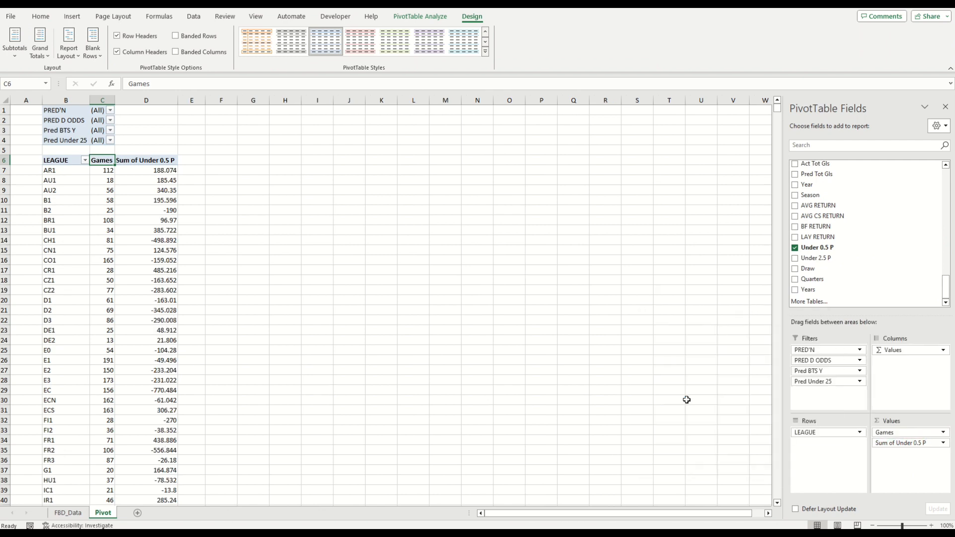
# Step: Format the Sum of Under 0.5 P column as Currency
pyautogui.rightClick(159, 162)
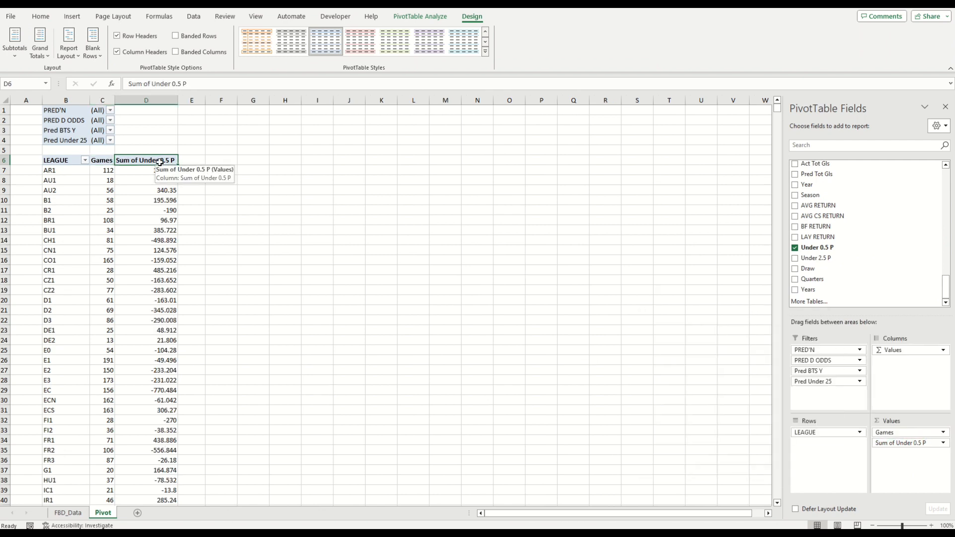
pyautogui.click(229, 217)
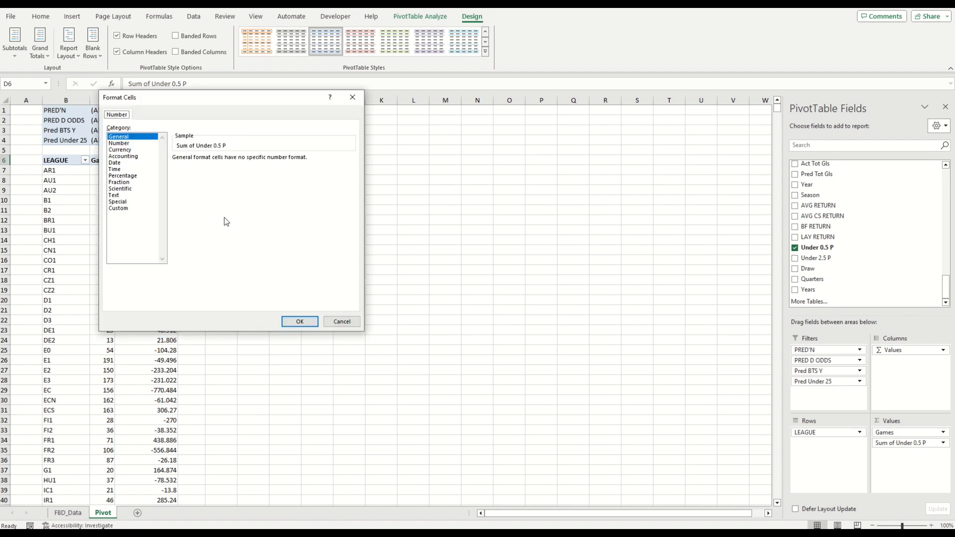
pyautogui.click(122, 149)
pyautogui.click(205, 209)
pyautogui.click(299, 321)
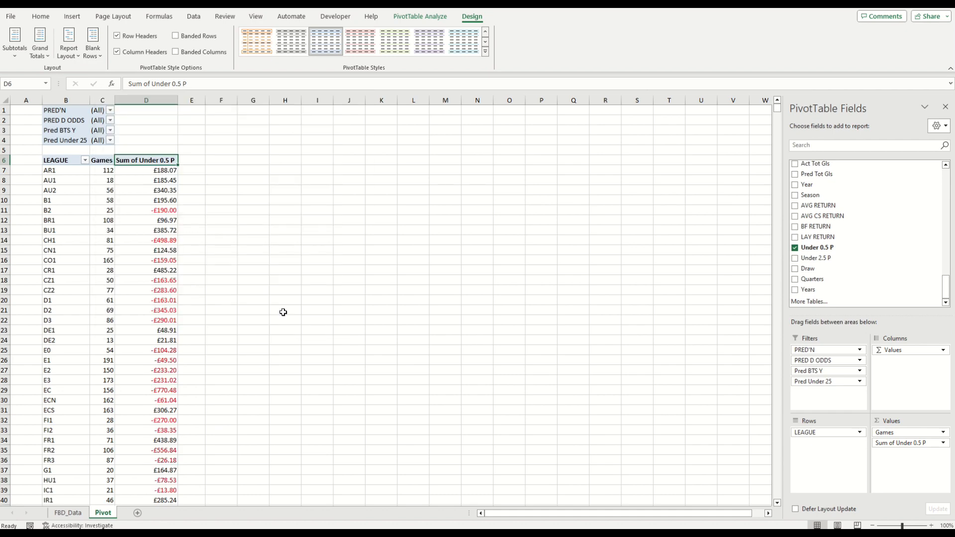
# Step: Review the Under 0.5 P sums per league down to the grand total
pyautogui.scroll(-7, 241, 241)
pyautogui.scroll(-8, 243, 277)
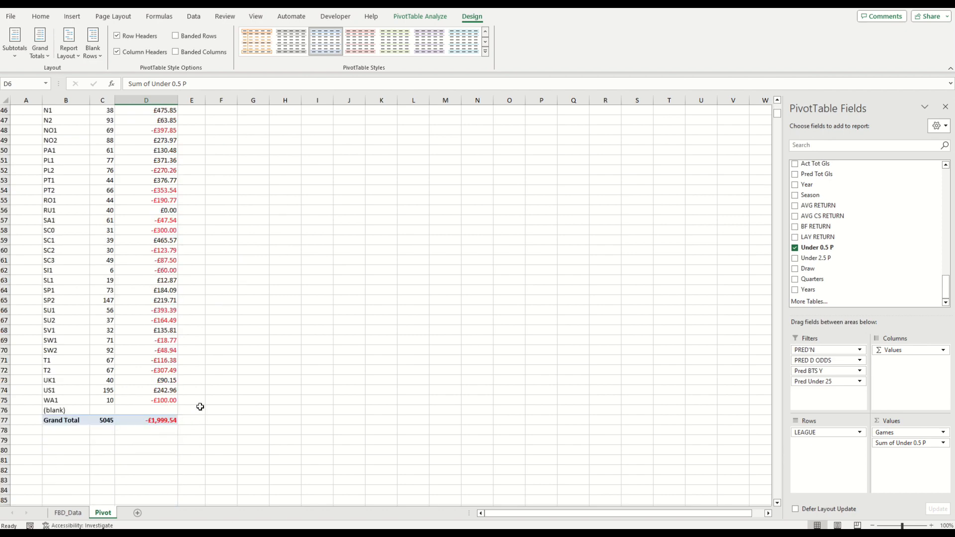
pyautogui.scroll(8, 191, 405)
pyautogui.scroll(2, 200, 366)
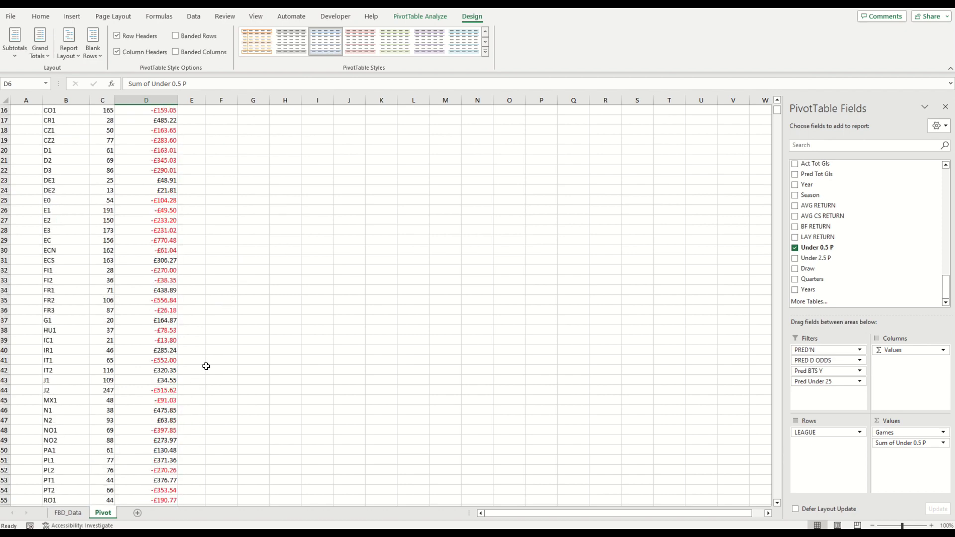
# Step: Add Under 2.5 P to the PivotTable values and set it to summarize as Sum
pyautogui.moveTo(777, 119); pyautogui.dragTo(778, 111)
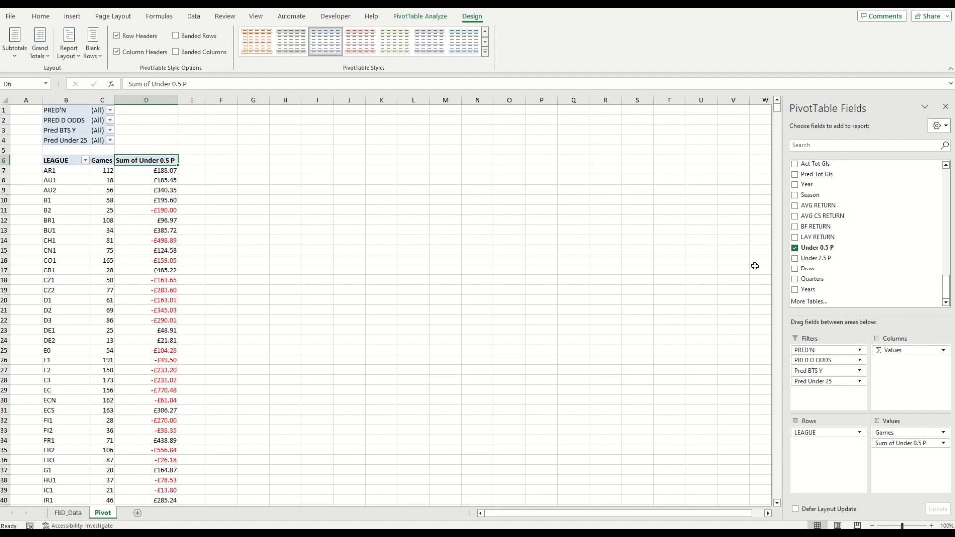
pyautogui.moveTo(835, 262); pyautogui.dragTo(918, 467)
pyautogui.click(928, 453)
pyautogui.click(928, 447)
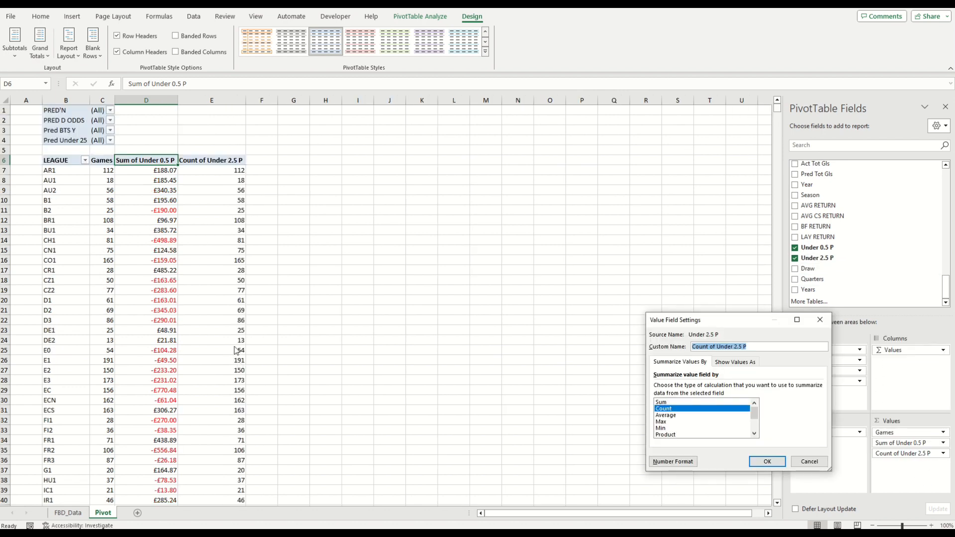
pyautogui.click(664, 405)
pyautogui.press('Return')
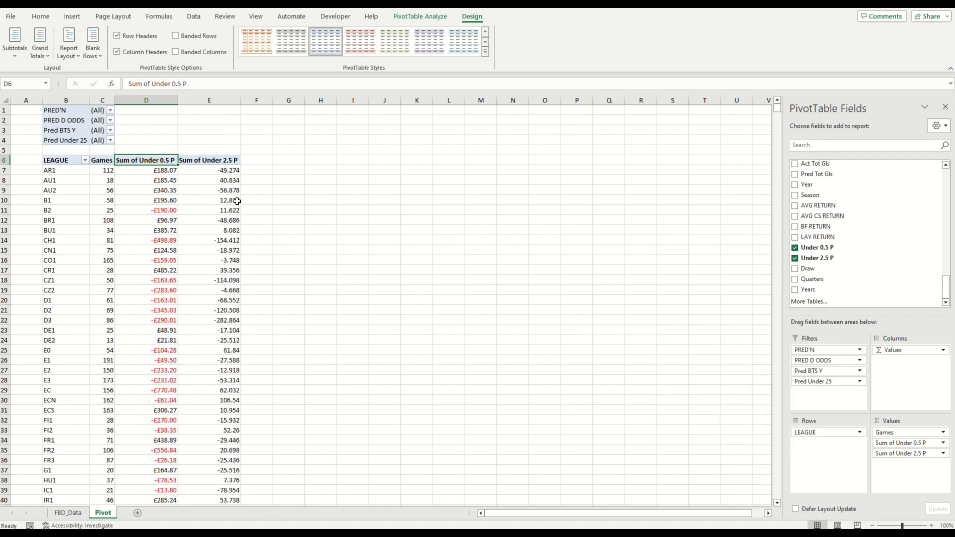
# Step: Format the Sum of Under 2.5 P column as Currency
pyautogui.rightClick(220, 161)
pyautogui.click(272, 214)
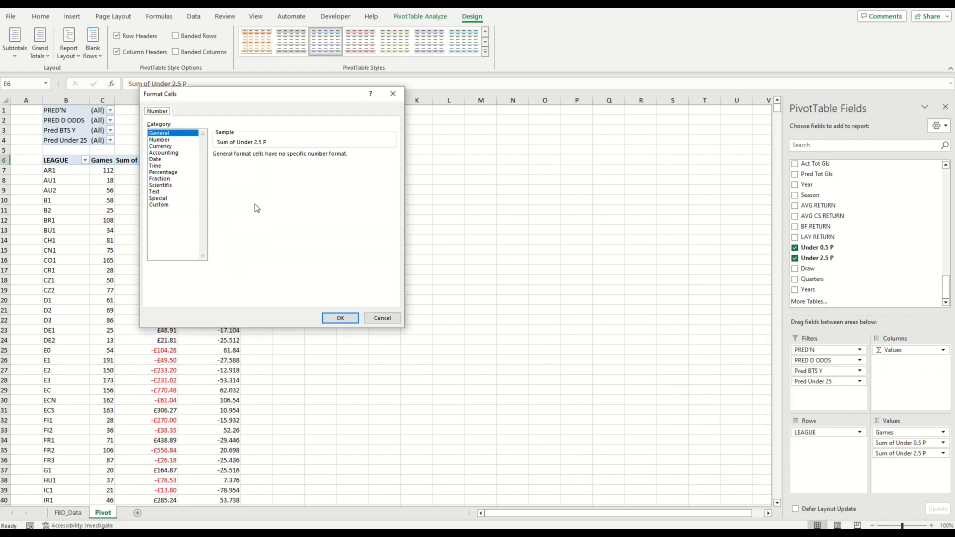
pyautogui.click(176, 147)
pyautogui.click(239, 207)
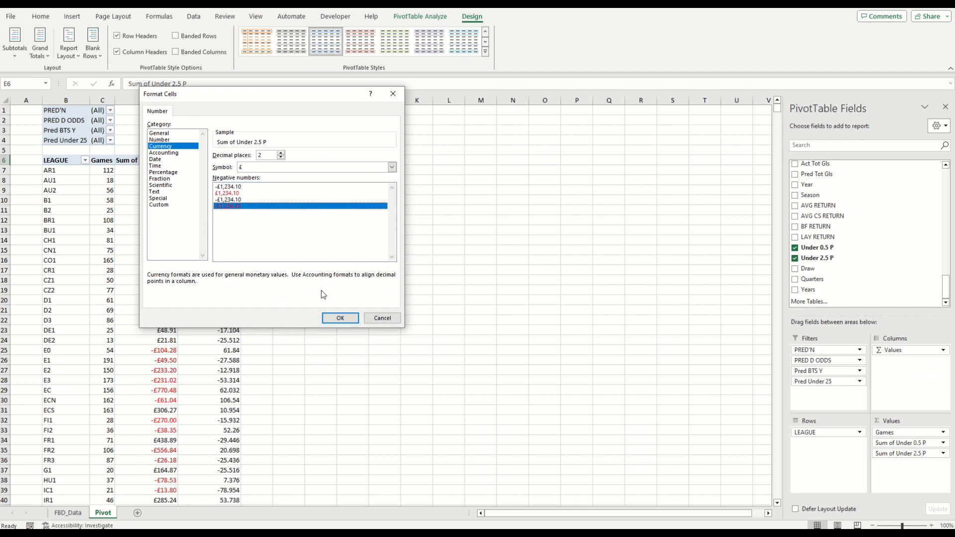
pyautogui.click(340, 318)
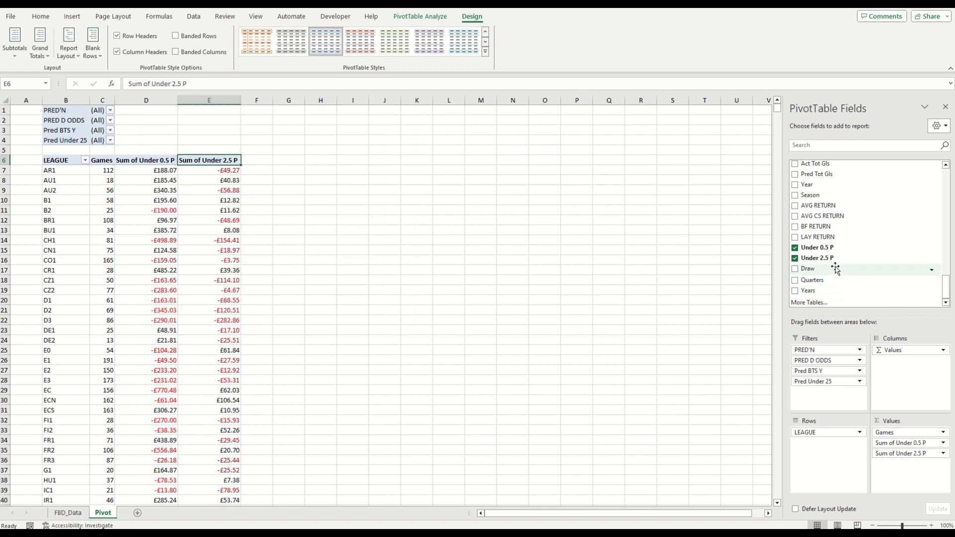
# Step: Add Draw to the PivotTable values and set it to summarize as Sum
pyautogui.moveTo(835, 269)
pyautogui.mouseDown()
pyautogui.moveTo(816, 338)
pyautogui.moveTo(920, 472)
pyautogui.moveTo(946, 468)
pyautogui.mouseUp()
pyautogui.click(943, 463)
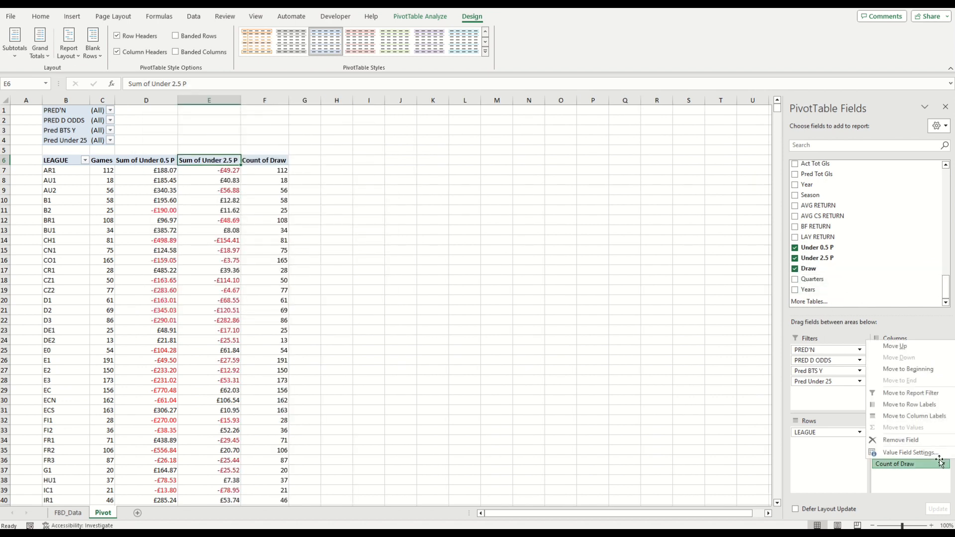
pyautogui.click(895, 464)
pyautogui.click(692, 402)
pyautogui.doubleClick(692, 404)
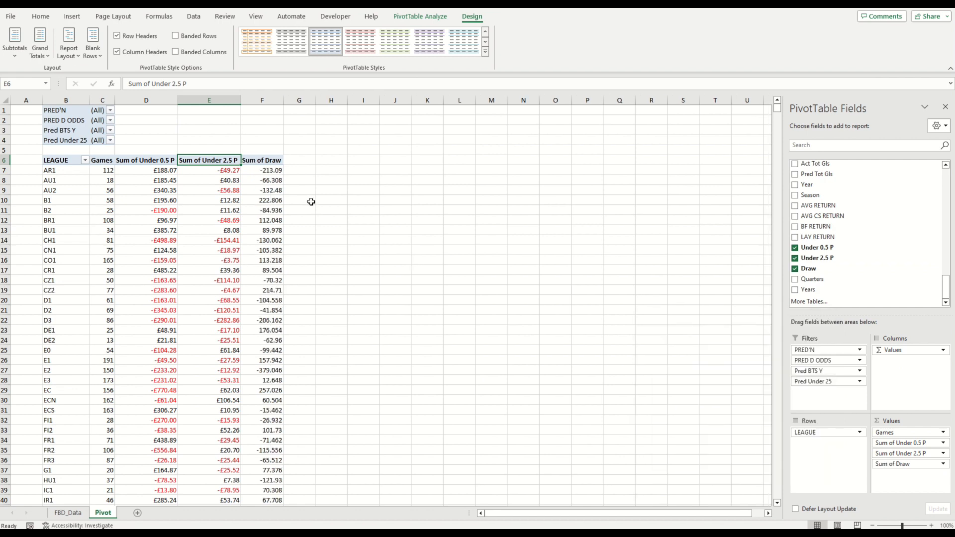
# Step: Format the Sum of Draw column as Currency
pyautogui.rightClick(268, 161)
pyautogui.click(332, 213)
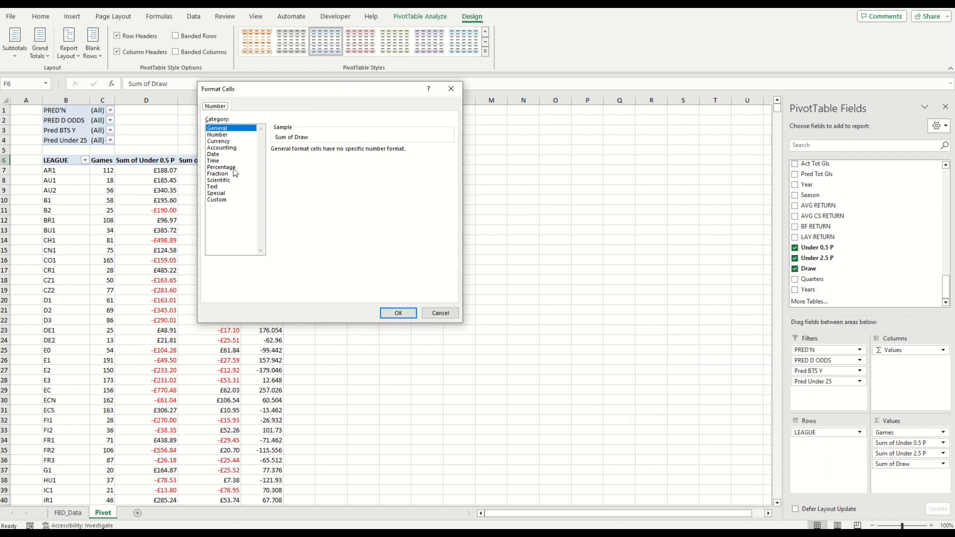
pyautogui.click(228, 141)
pyautogui.click(299, 202)
pyautogui.click(398, 313)
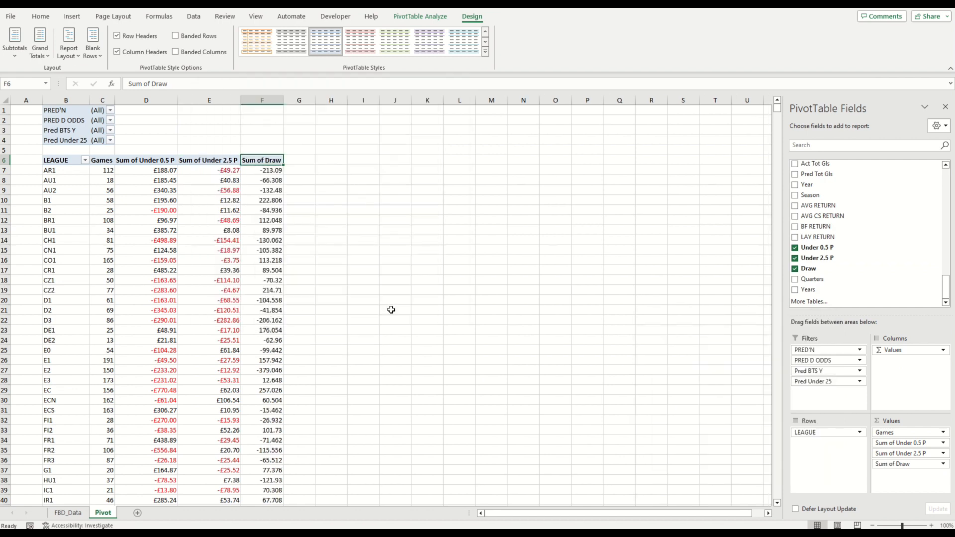
# Step: Review the grand totals row and the options in the PRED'N filter list
pyautogui.moveTo(778, 110); pyautogui.dragTo(779, 116)
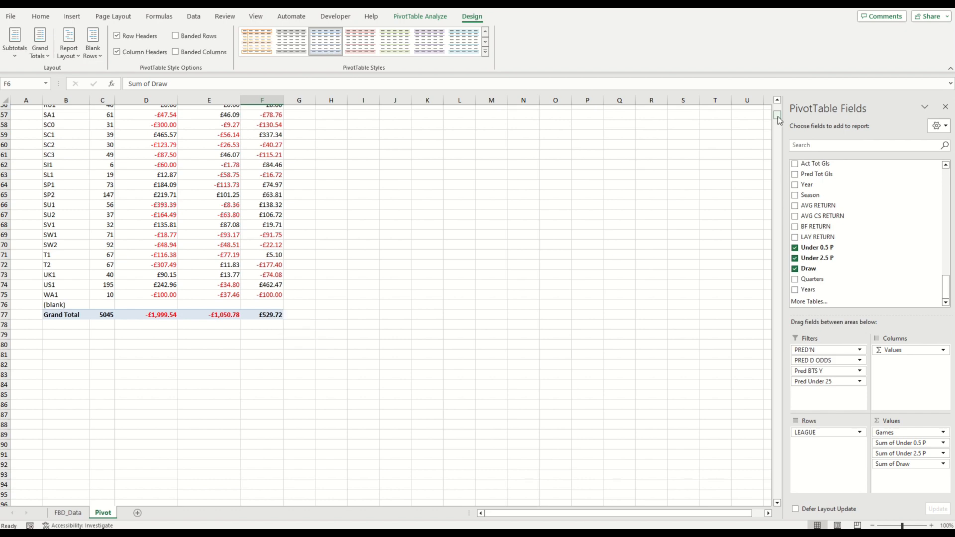
pyautogui.moveTo(779, 121); pyautogui.dragTo(778, 105)
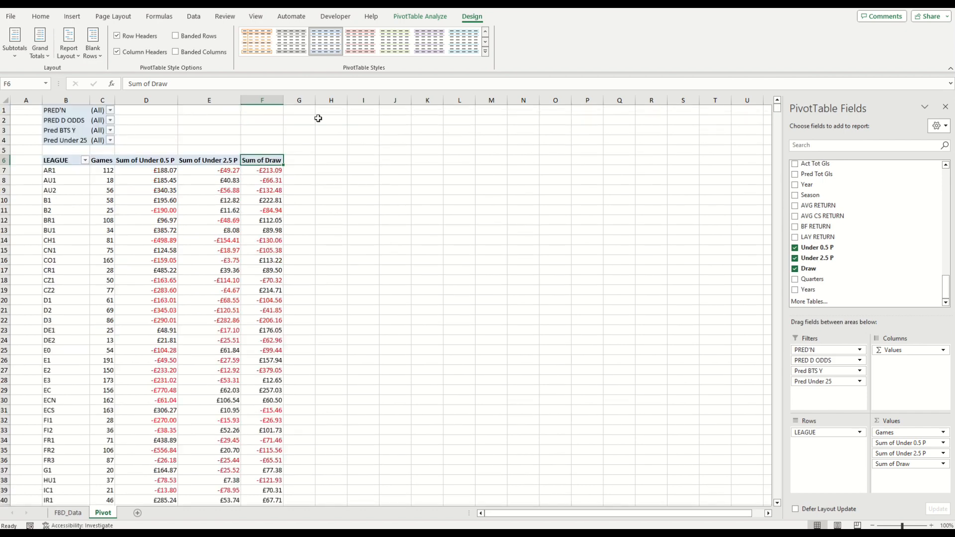
pyautogui.click(145, 118)
pyautogui.click(207, 160)
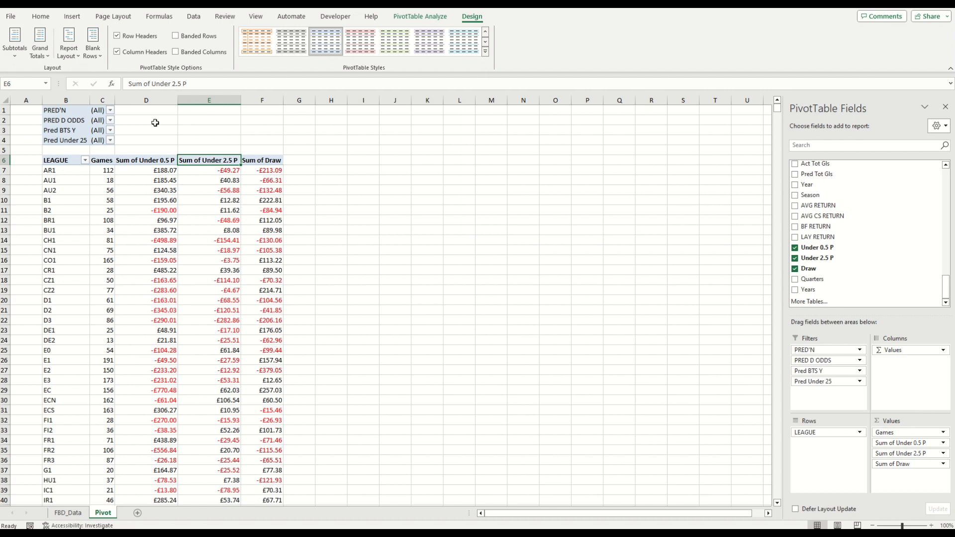
pyautogui.click(110, 111)
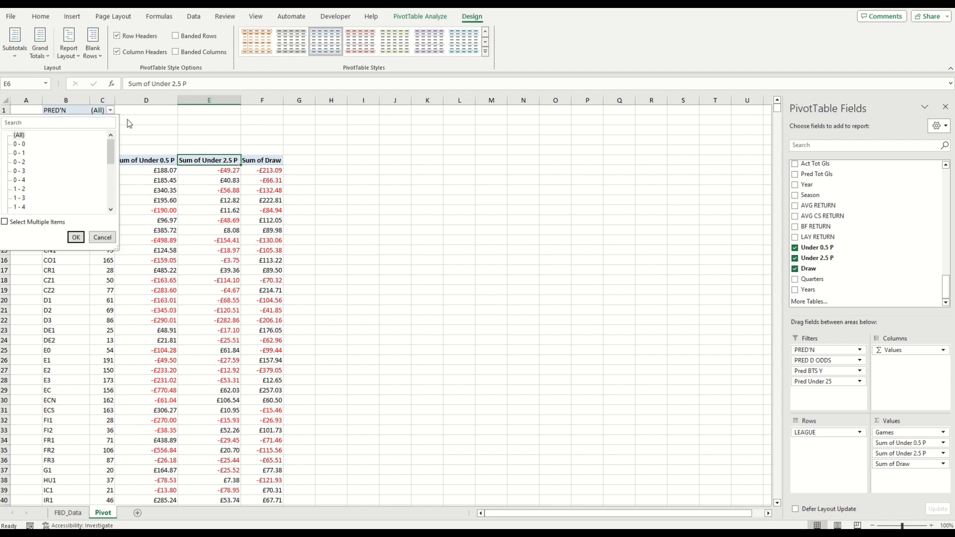
pyautogui.click(101, 236)
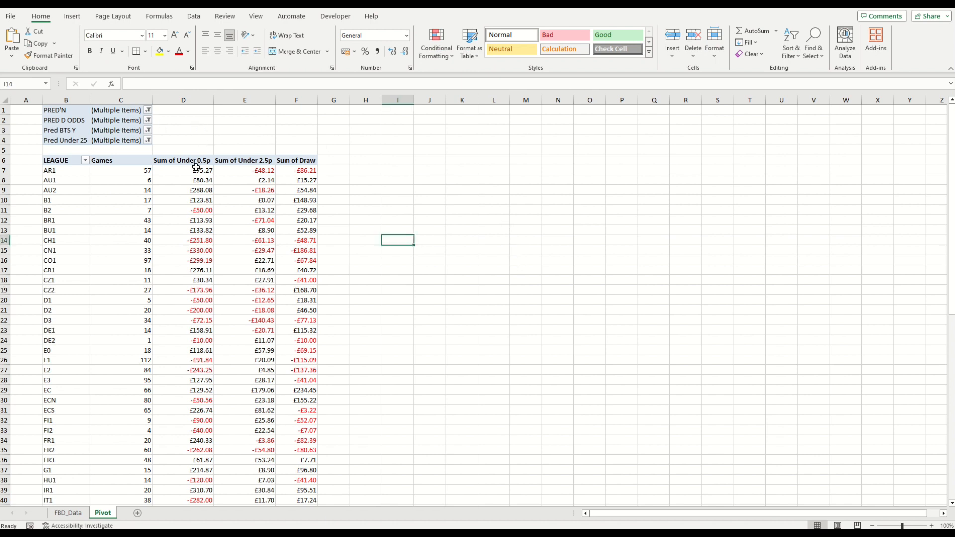
# Step: Review the filtered PivotTable's league returns down to the grand total
pyautogui.moveTo(194, 171)
pyautogui.scroll(-12, 239, 219)
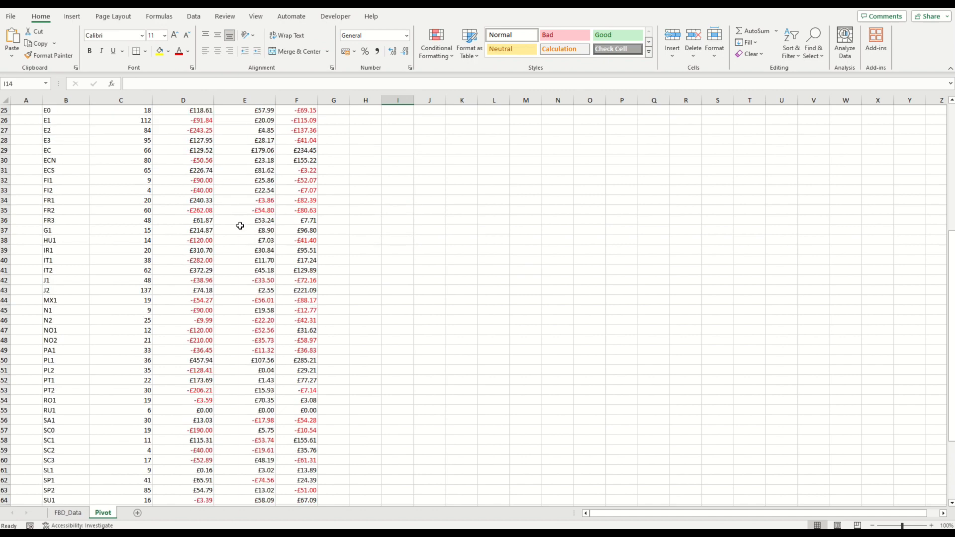
pyautogui.scroll(-2, 244, 244)
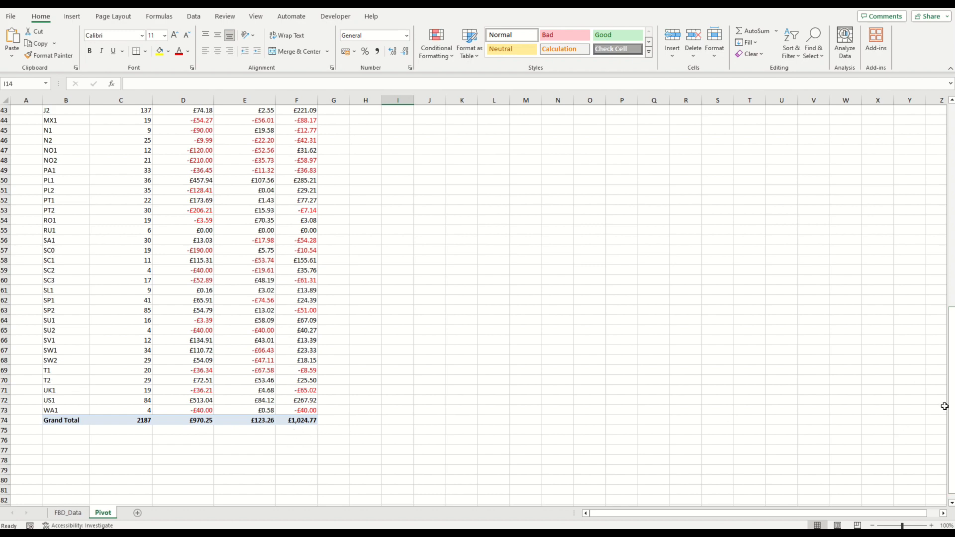
pyautogui.moveTo(951, 406); pyautogui.dragTo(923, 184)
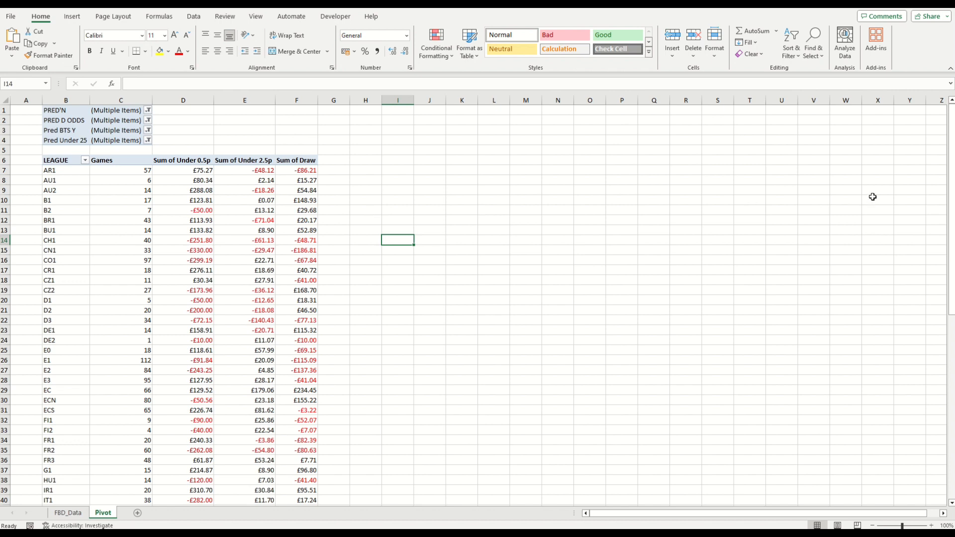
pyautogui.moveTo(951, 190); pyautogui.dragTo(910, 380)
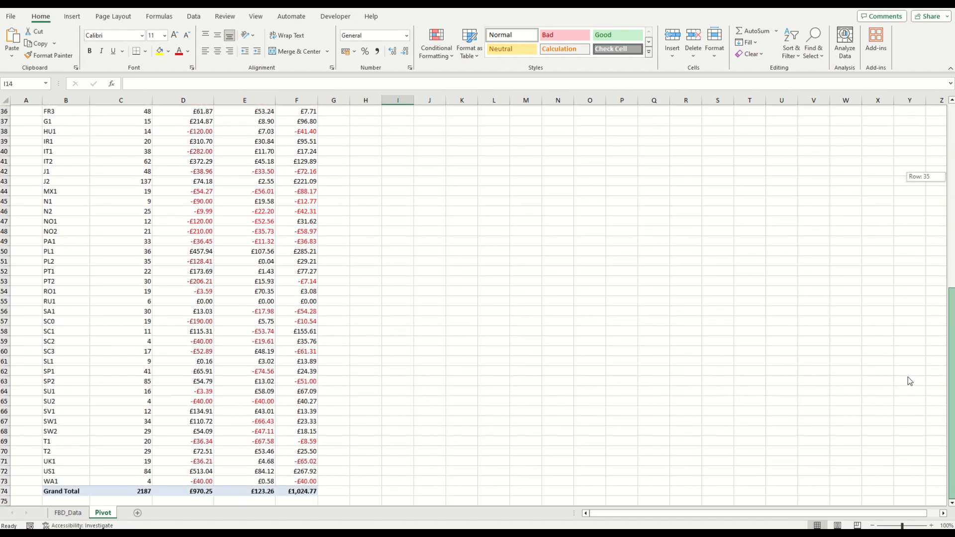
pyautogui.moveTo(907, 381); pyautogui.dragTo(907, 377)
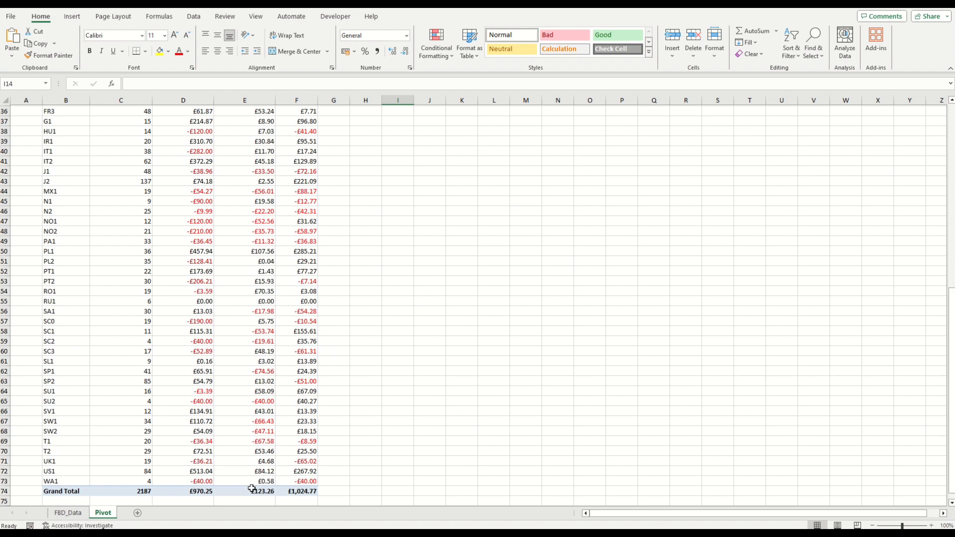
pyautogui.moveTo(950, 337); pyautogui.dragTo(938, 154)
pyautogui.click(430, 146)
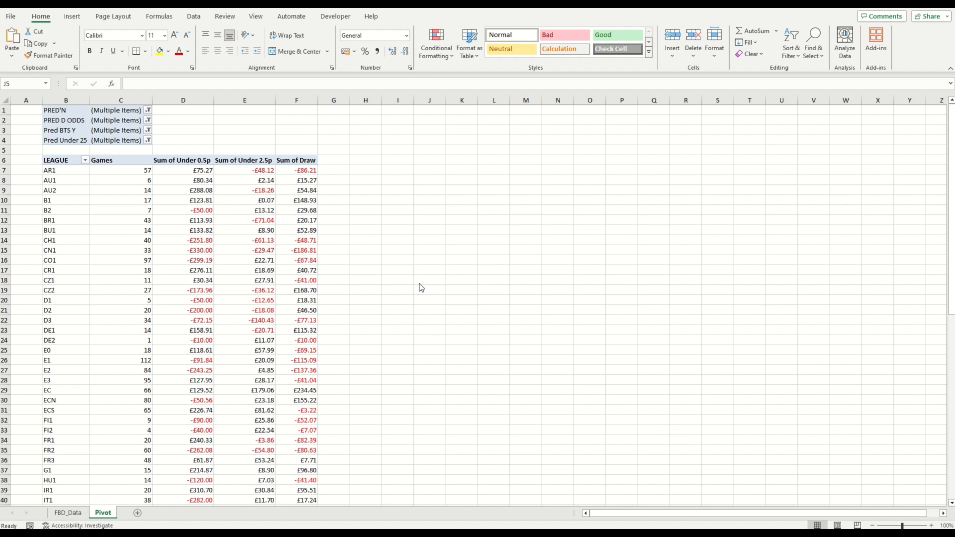
pyautogui.click(435, 291)
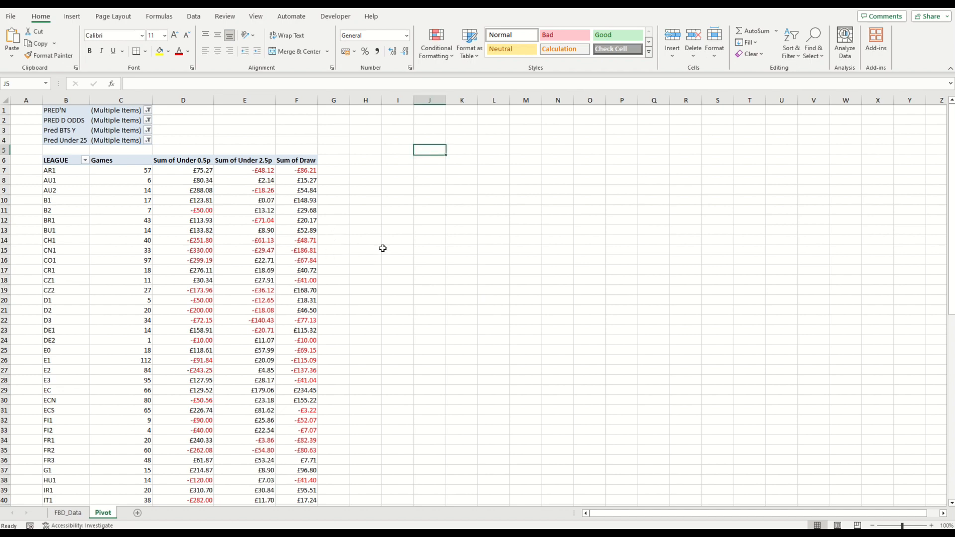
pyautogui.scroll(-1, 399, 257)
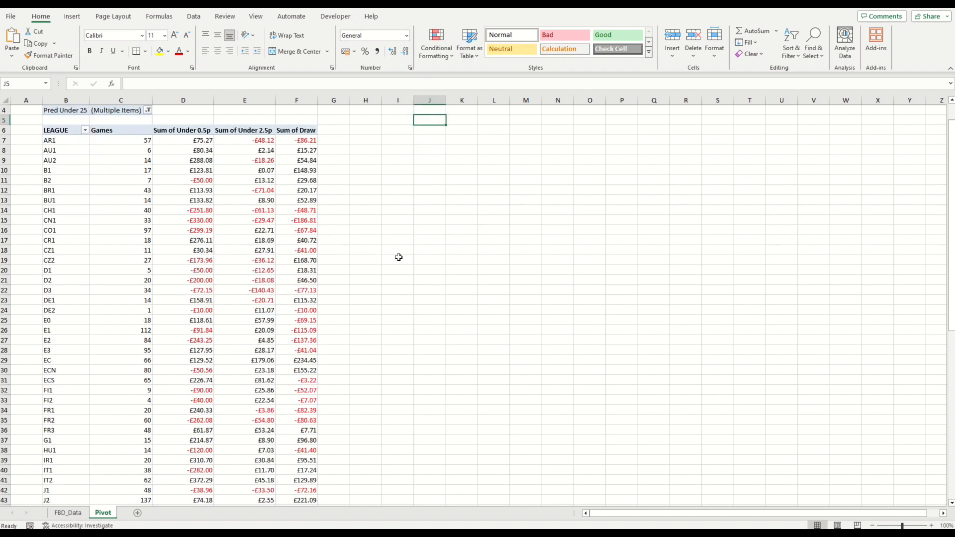
pyautogui.scroll(-3, 398, 257)
pyautogui.scroll(4, 400, 264)
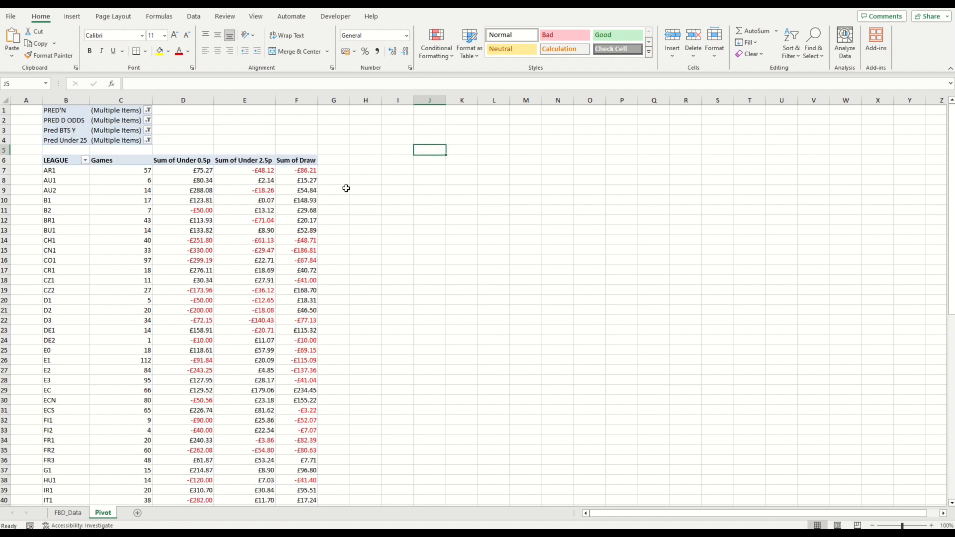
pyautogui.moveTo(221, 191)
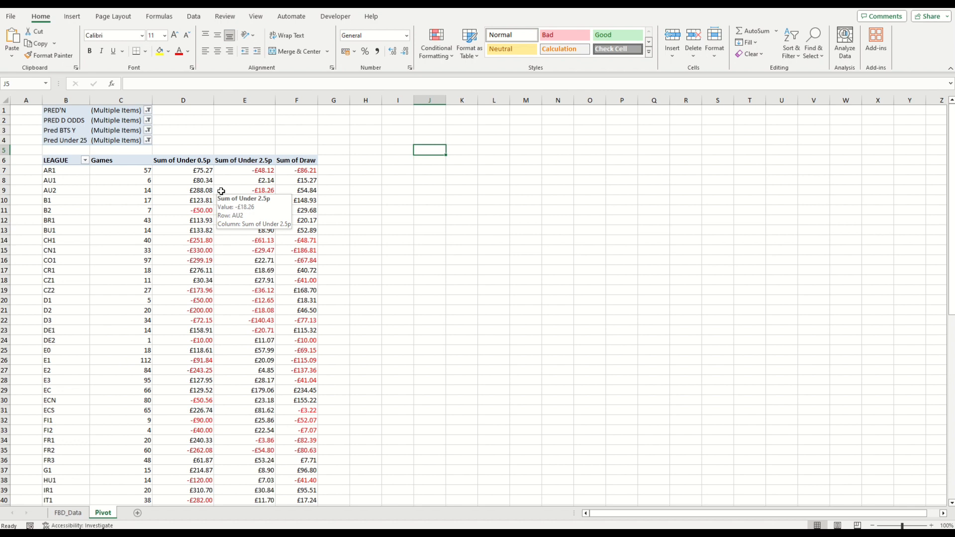
# Step: Insert a calculated field in the PivotTable and name it RANK
pyautogui.click(295, 160)
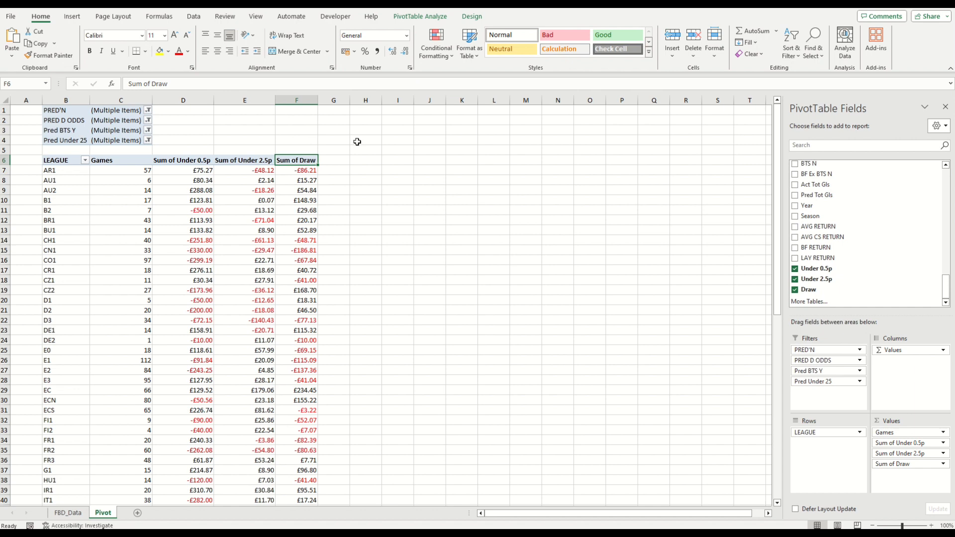
pyautogui.click(421, 16)
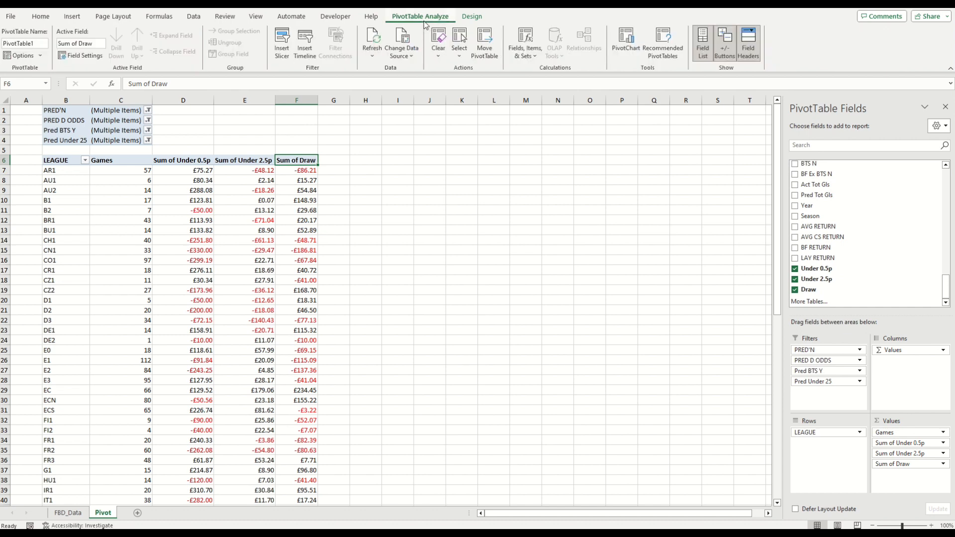
pyautogui.click(525, 49)
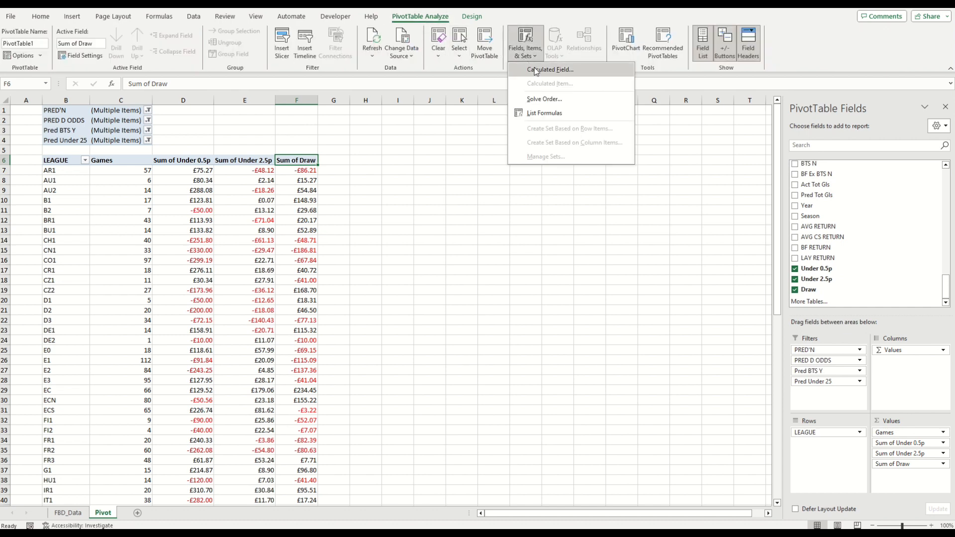
pyautogui.click(534, 67)
pyautogui.write('RANK')
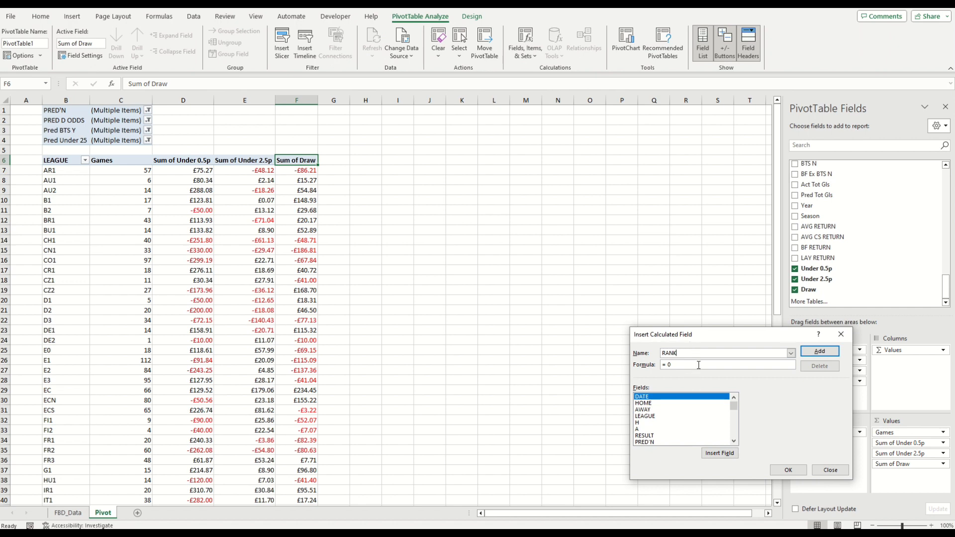
# Step: Set the RANK formula to 'Under 0.5p' + 'Under 2.5p' + Draw and add it to the PivotTable
pyautogui.press('Tab')
pyautogui.write('=')
pyautogui.moveTo(732, 409); pyautogui.dragTo(733, 440)
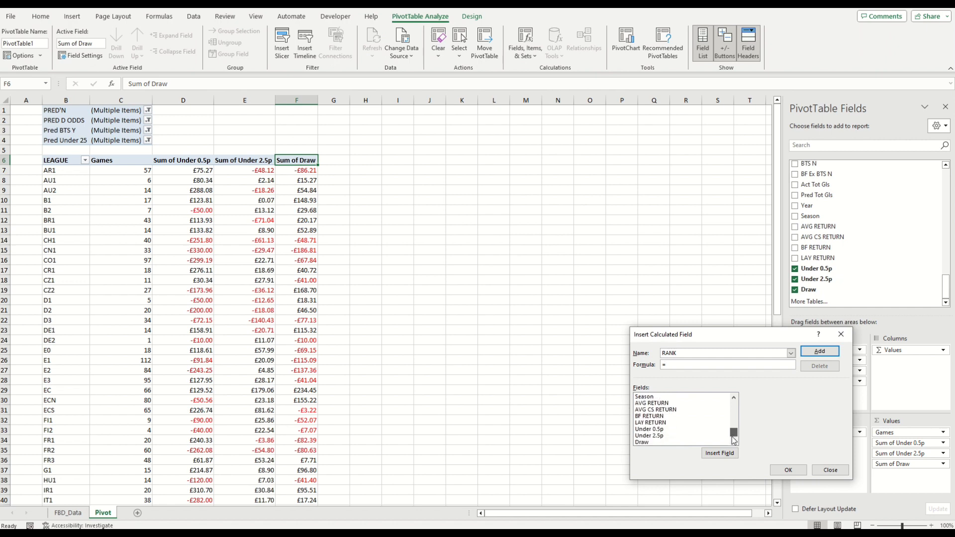
pyautogui.click(674, 431)
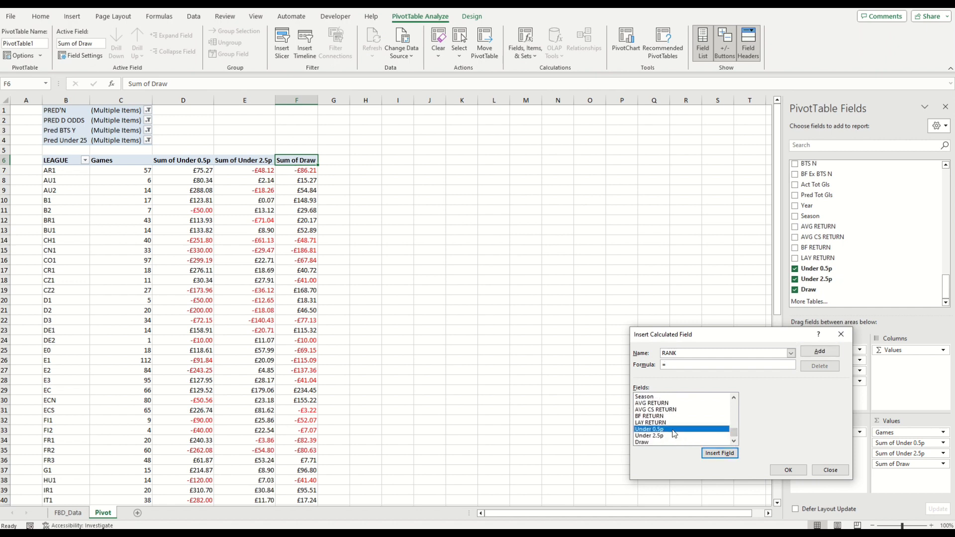
pyautogui.doubleClick(673, 431)
pyautogui.write('+')
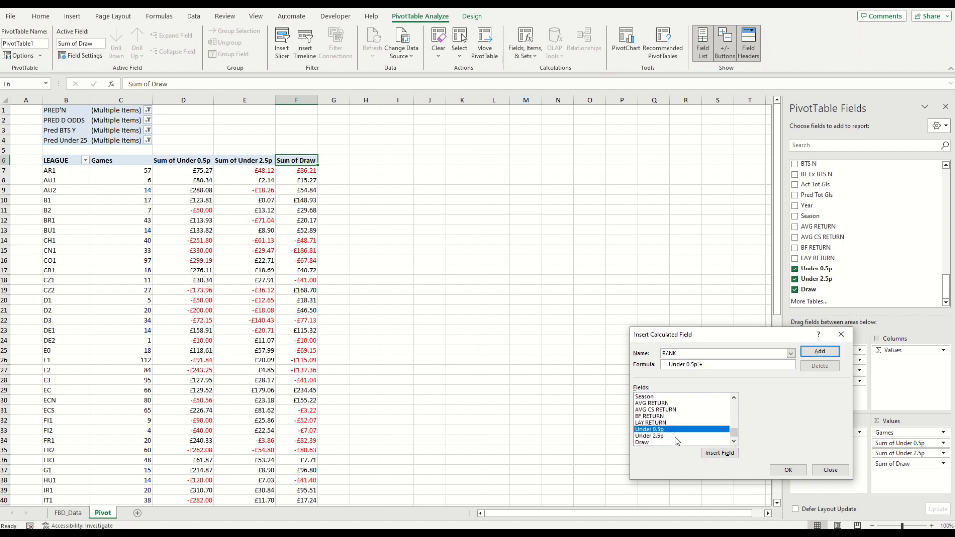
pyautogui.doubleClick(674, 436)
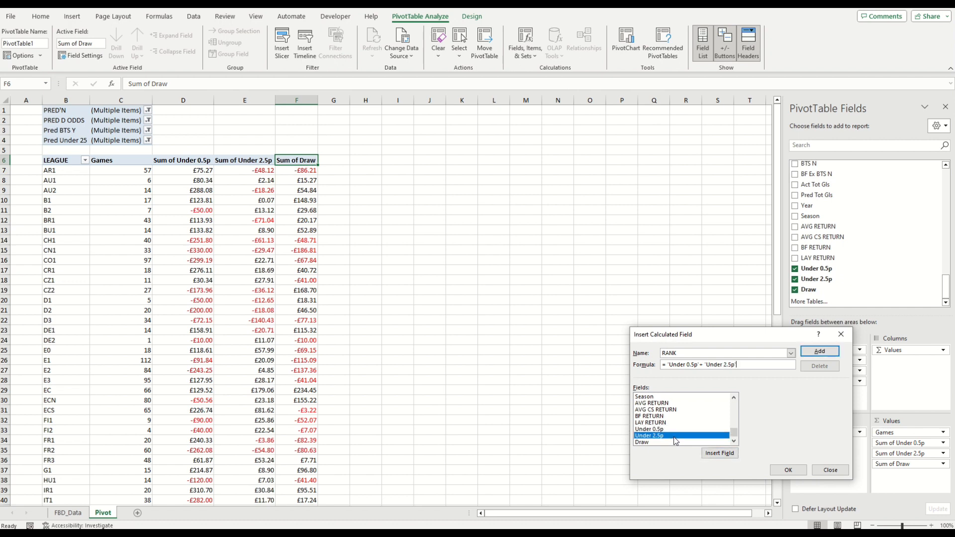
pyautogui.write('+')
pyautogui.doubleClick(669, 442)
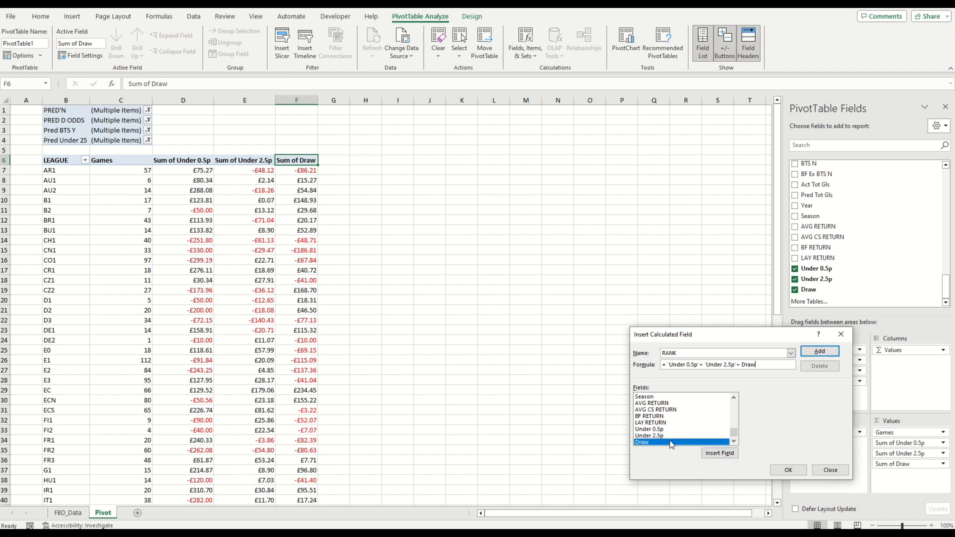
pyautogui.click(788, 470)
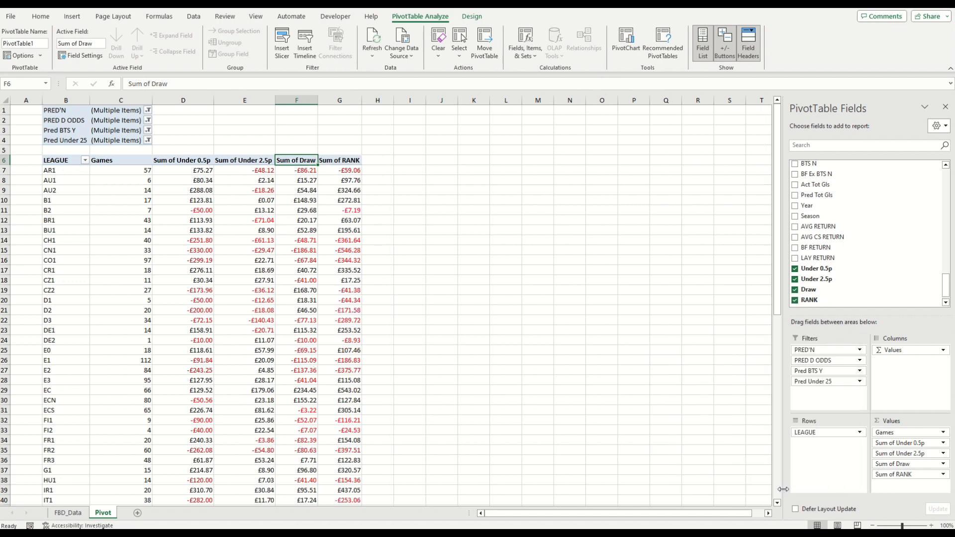
# Step: Show the Sum of RANK values as Rank Largest to Smallest in the value field settings
pyautogui.click(943, 474)
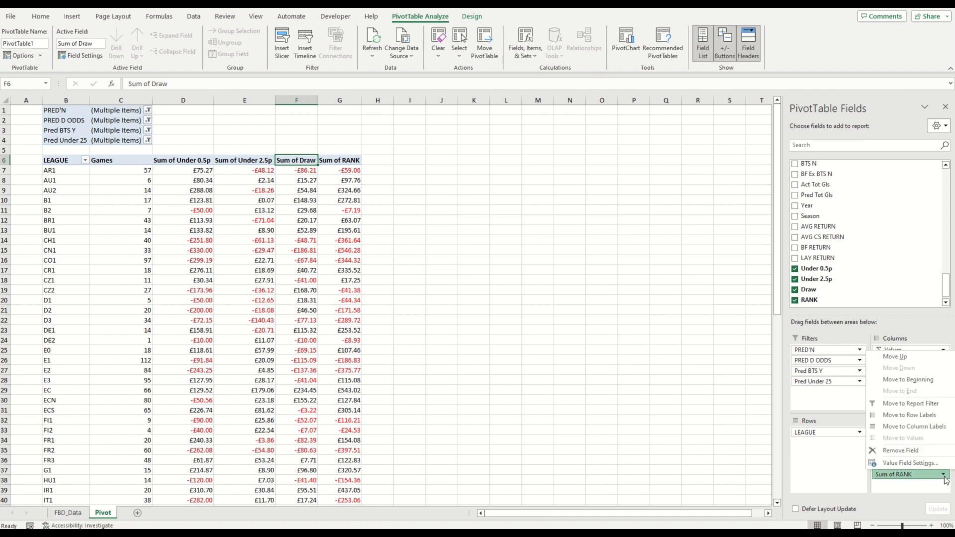
pyautogui.click(939, 465)
pyautogui.click(738, 373)
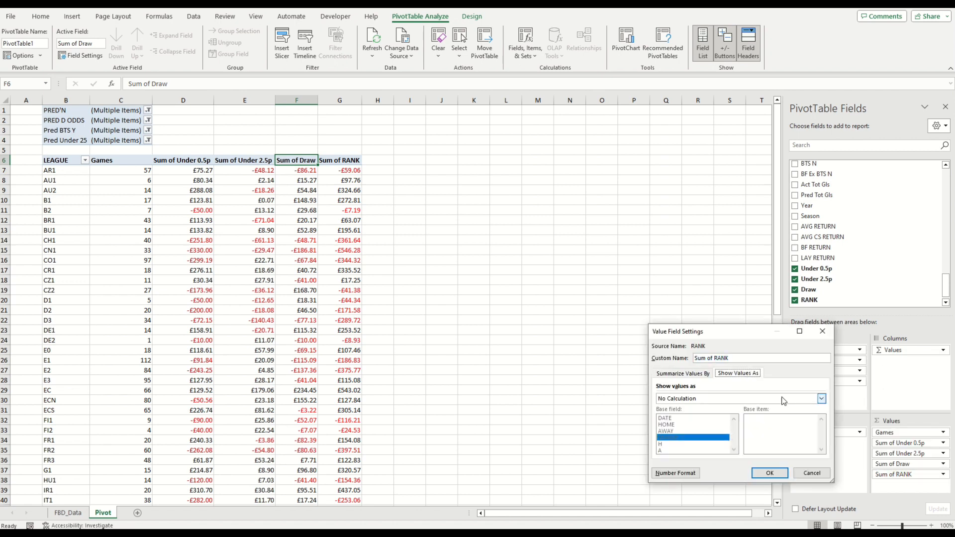
pyautogui.click(821, 398)
pyautogui.moveTo(821, 412); pyautogui.dragTo(821, 437)
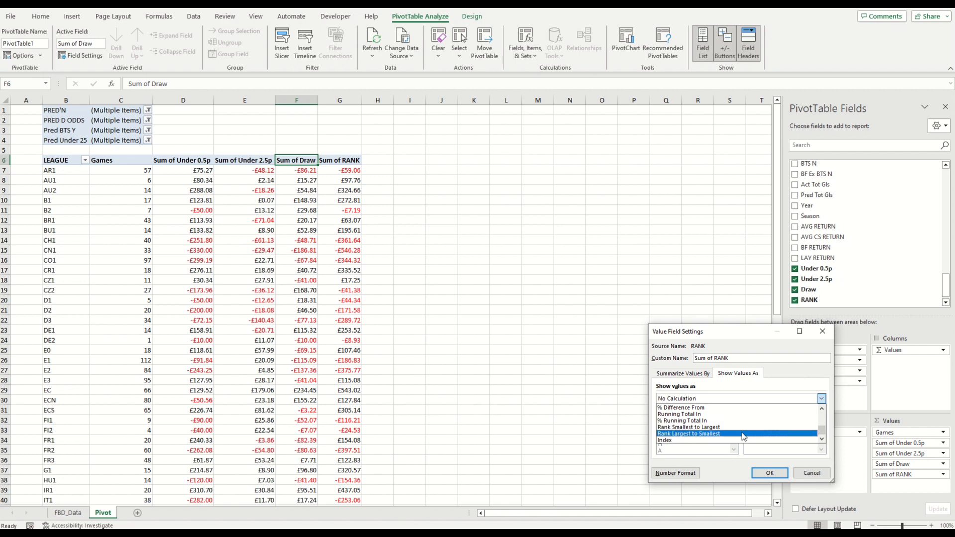
pyautogui.click(744, 434)
pyautogui.click(769, 471)
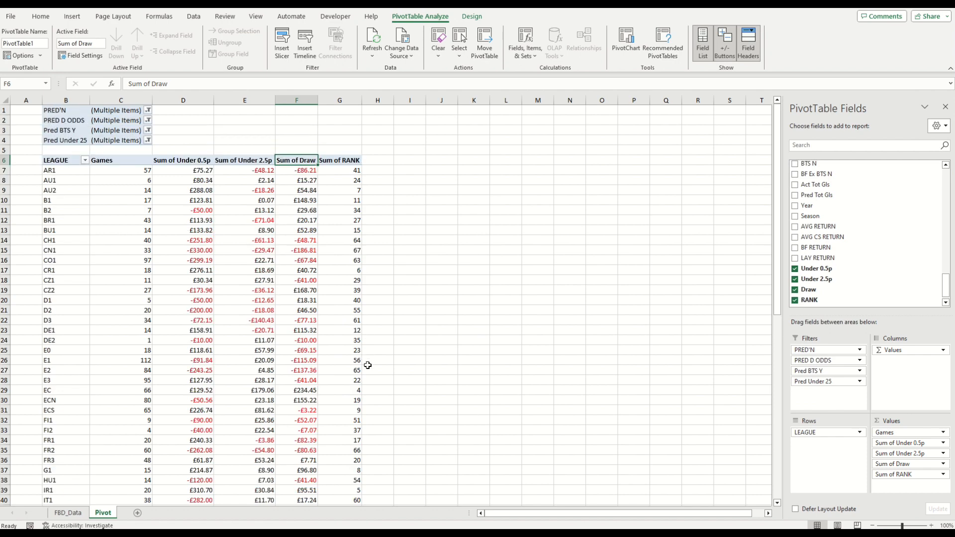
# Step: Examine the US1 row's returns at the bottom of the PivotTable
pyautogui.scroll(-13, 368, 373)
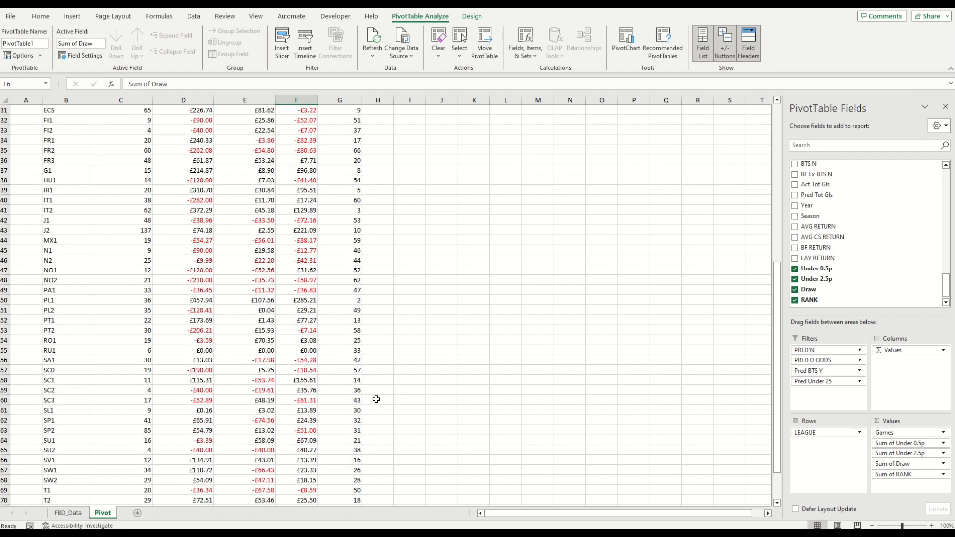
pyautogui.click(349, 428)
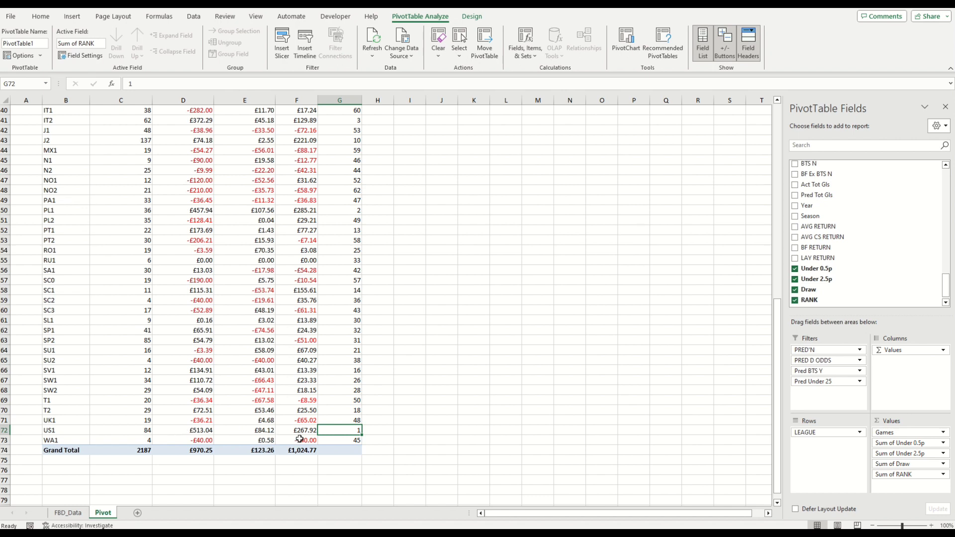
pyautogui.moveTo(200, 432); pyautogui.dragTo(301, 428)
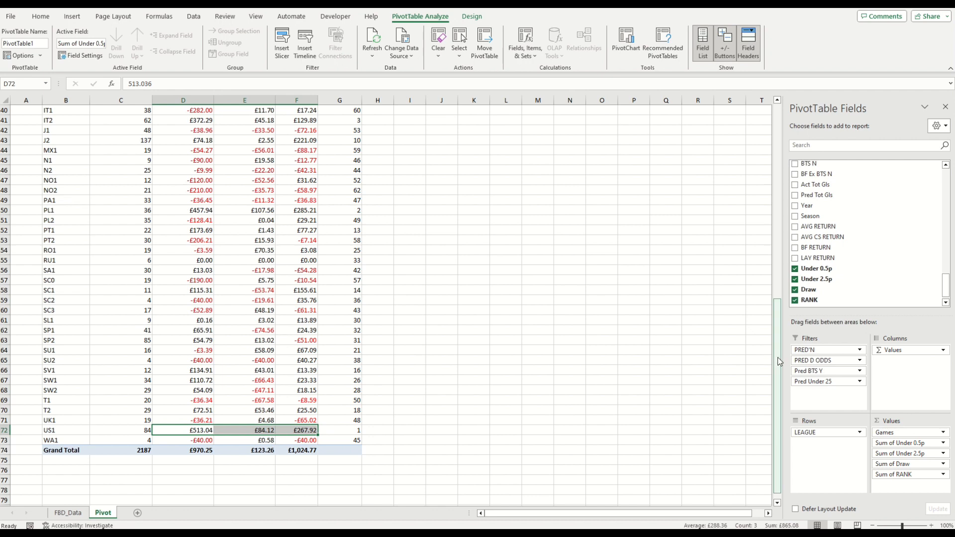
# Step: Sort the LEAGUE rows in descending order by Sum of RANK
pyautogui.moveTo(779, 361); pyautogui.dragTo(767, 140)
pyautogui.click(86, 161)
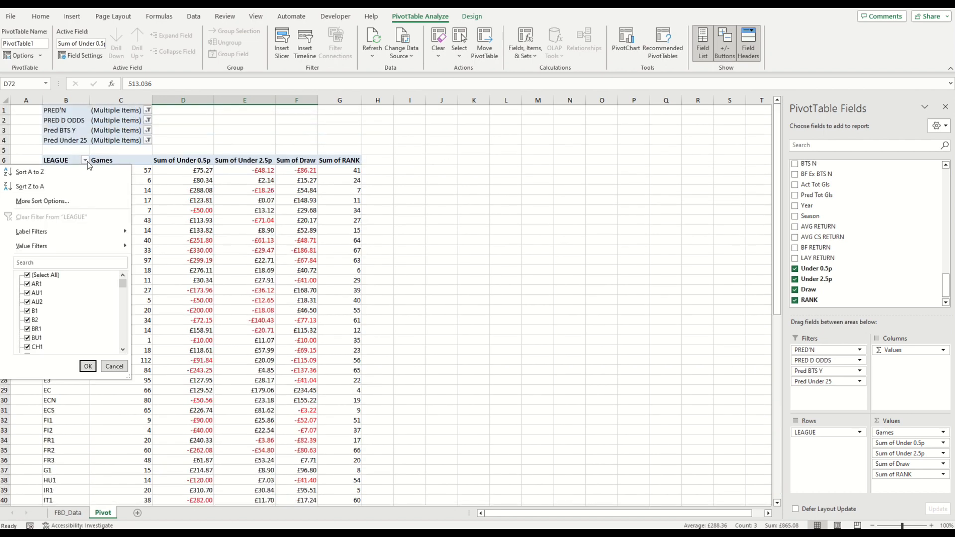
pyautogui.click(70, 204)
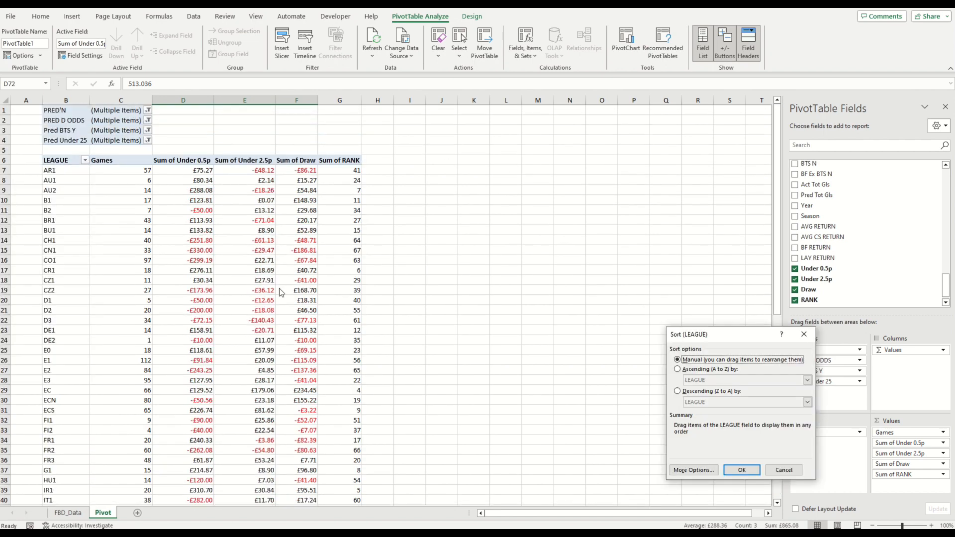
pyautogui.click(721, 391)
pyautogui.click(726, 402)
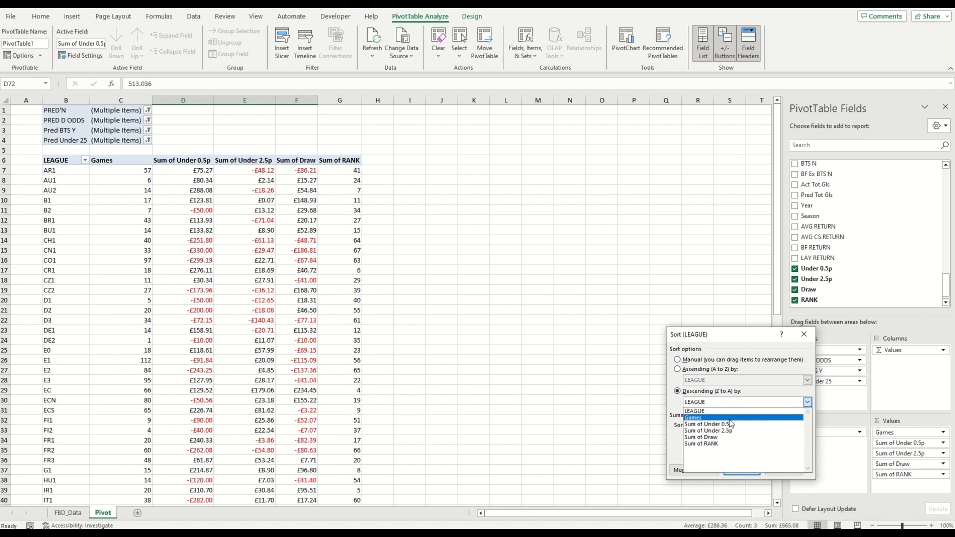
pyautogui.click(731, 444)
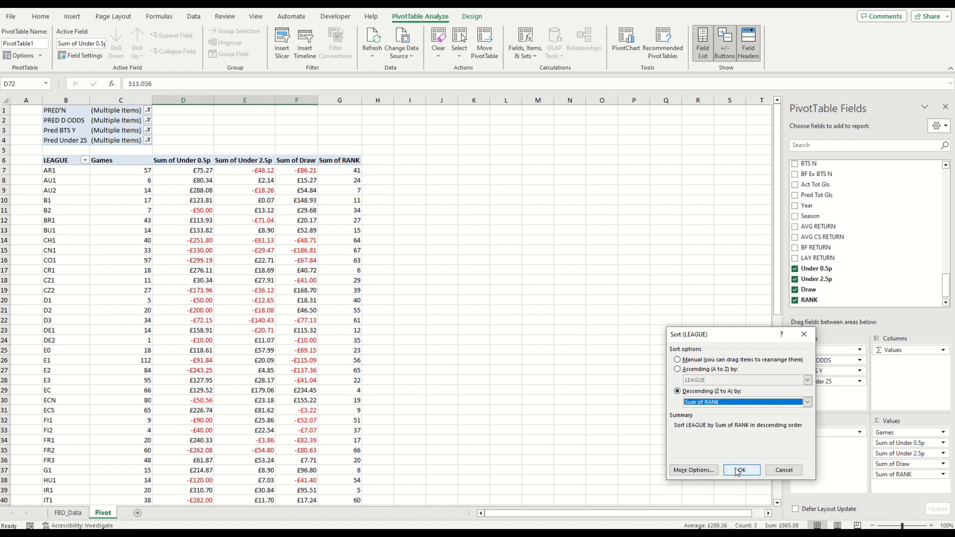
pyautogui.click(740, 470)
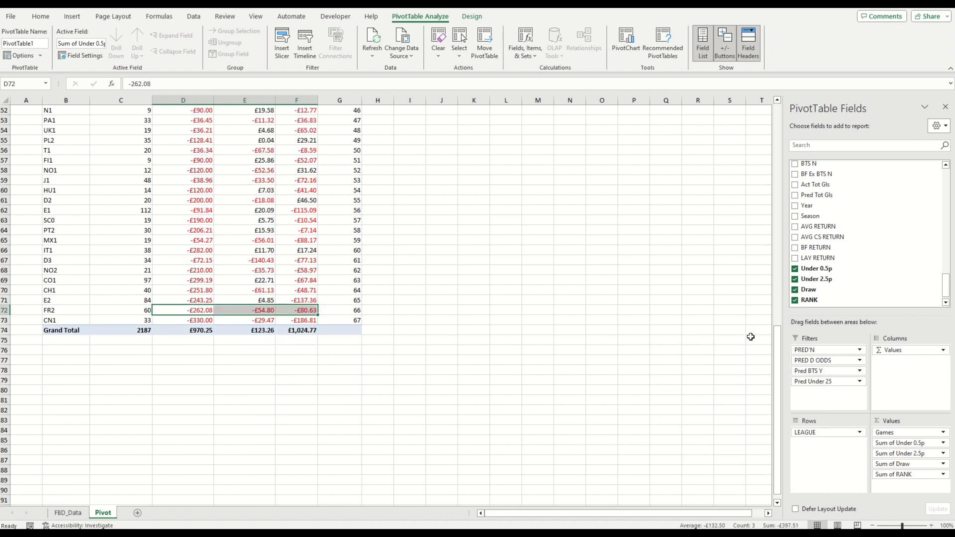
# Step: Review the sorted PivotTable and select the top 25 Sum of RANK values
pyautogui.moveTo(774, 360); pyautogui.dragTo(770, 112)
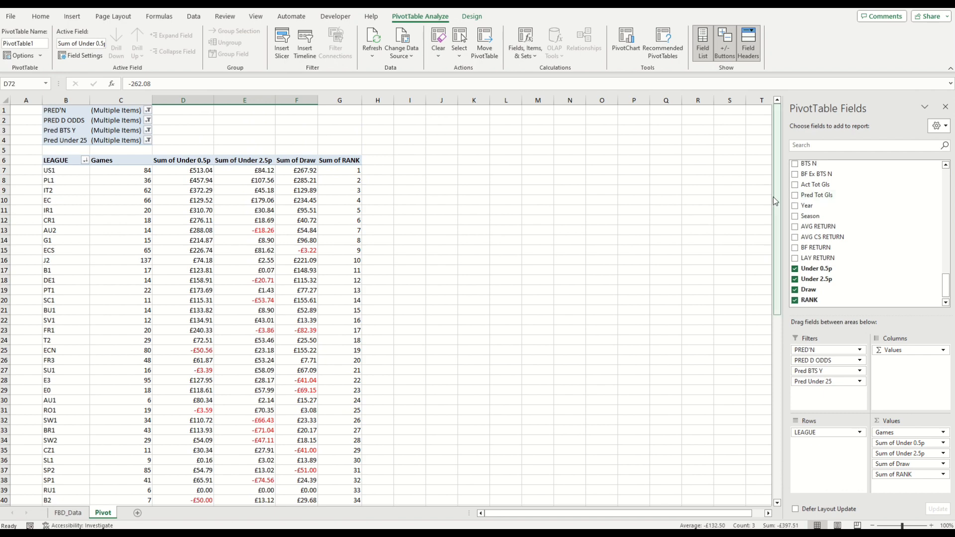
pyautogui.moveTo(778, 206); pyautogui.dragTo(778, 407)
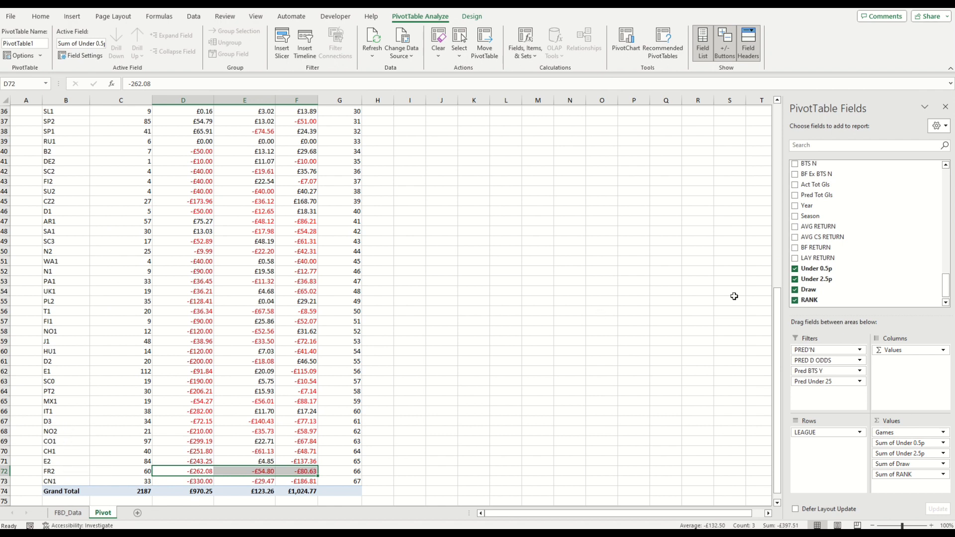
pyautogui.moveTo(777, 338); pyautogui.dragTo(776, 201)
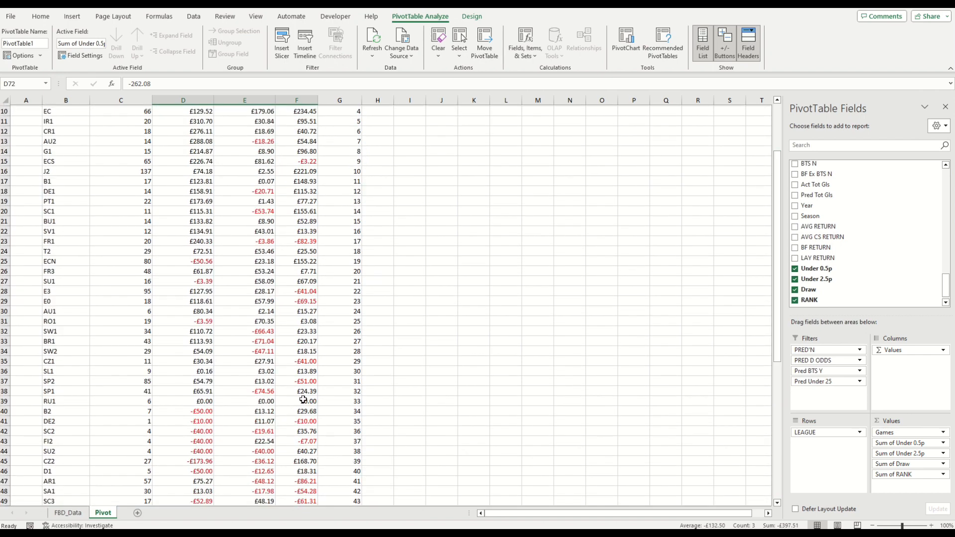
pyautogui.scroll(3, 221, 404)
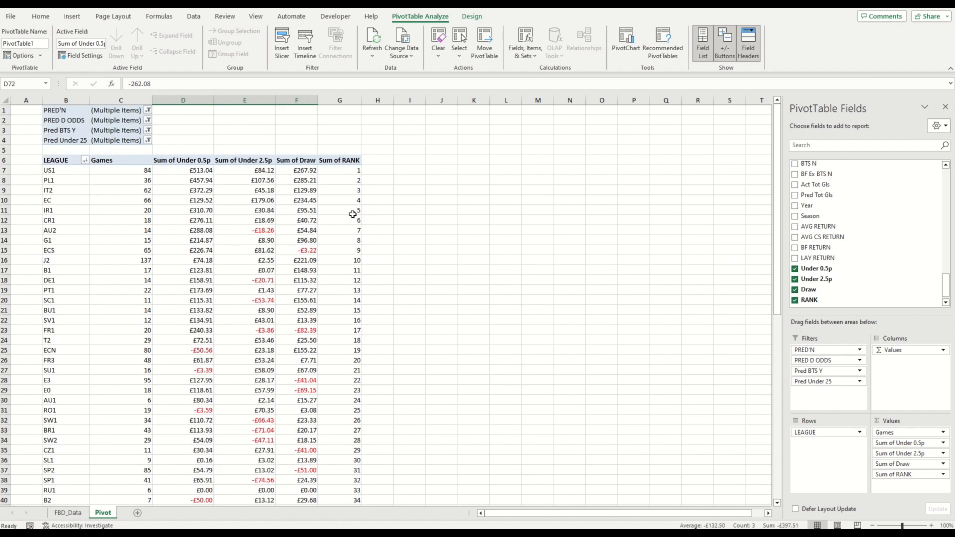
pyautogui.moveTo(358, 169); pyautogui.dragTo(350, 411)
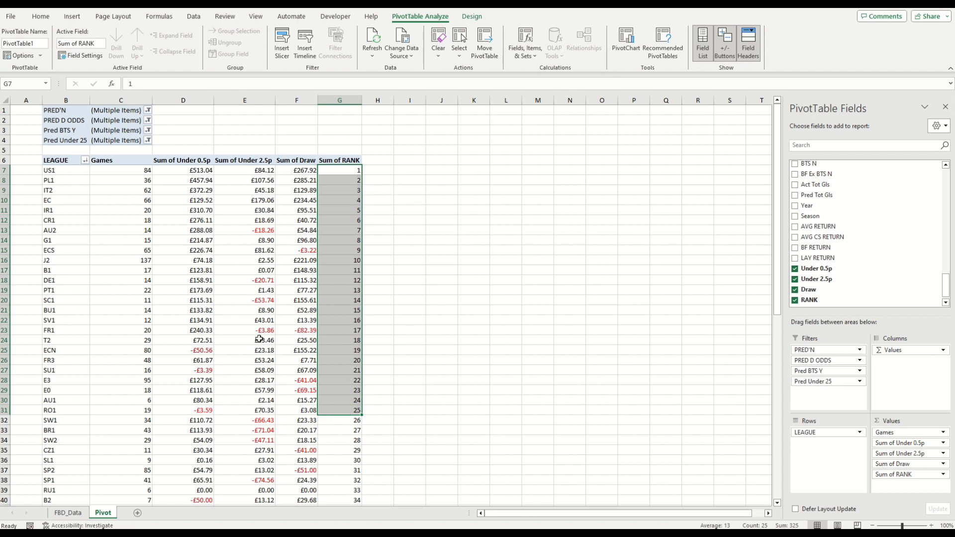
pyautogui.moveTo(259, 339)
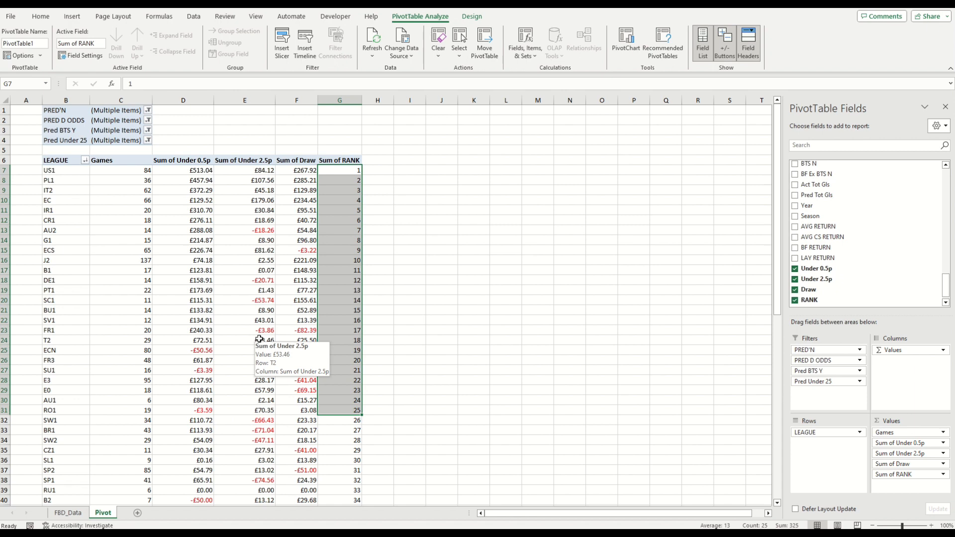
# Step: Hide the PivotTable field list and enter the label 'First 5 mins' in cell I3
pyautogui.click(942, 107)
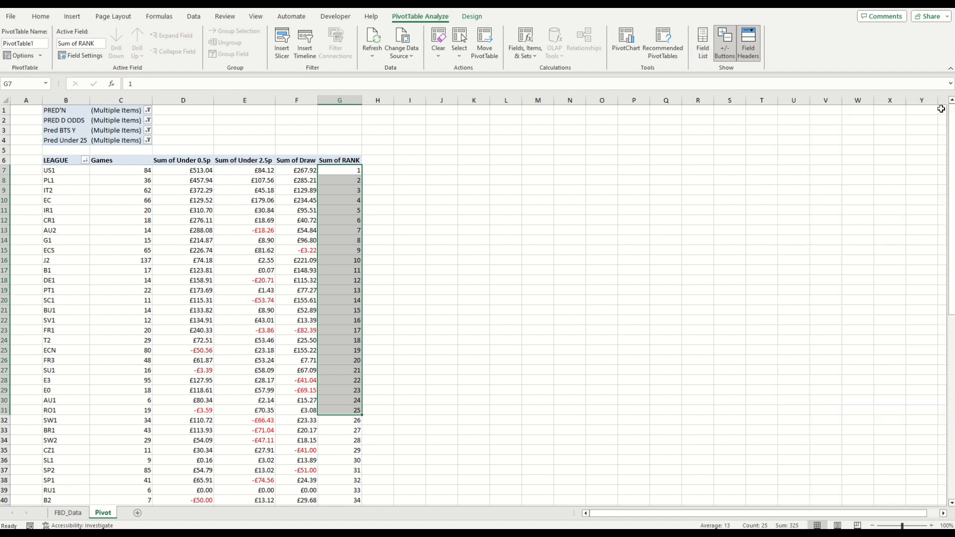
pyautogui.click(460, 152)
pyautogui.click(425, 130)
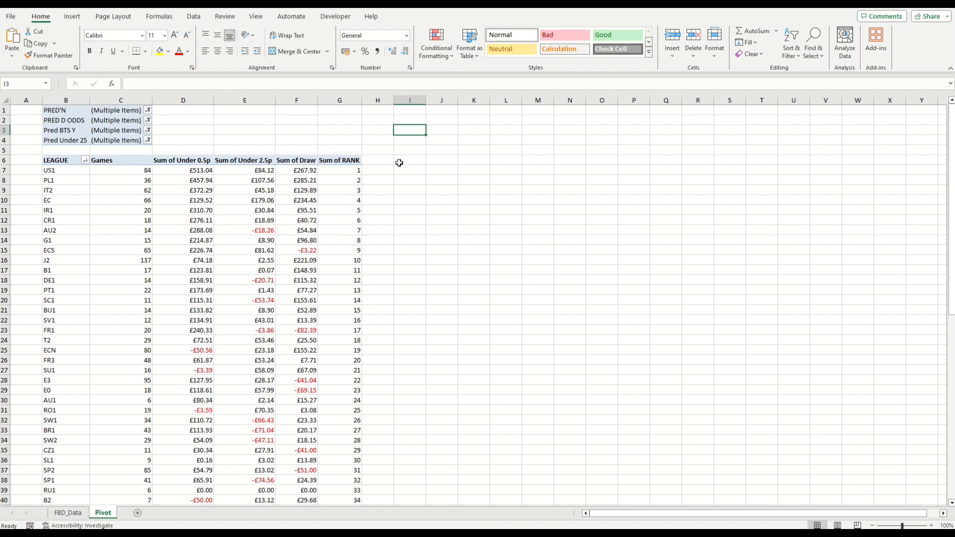
pyautogui.write('First 5 mins')
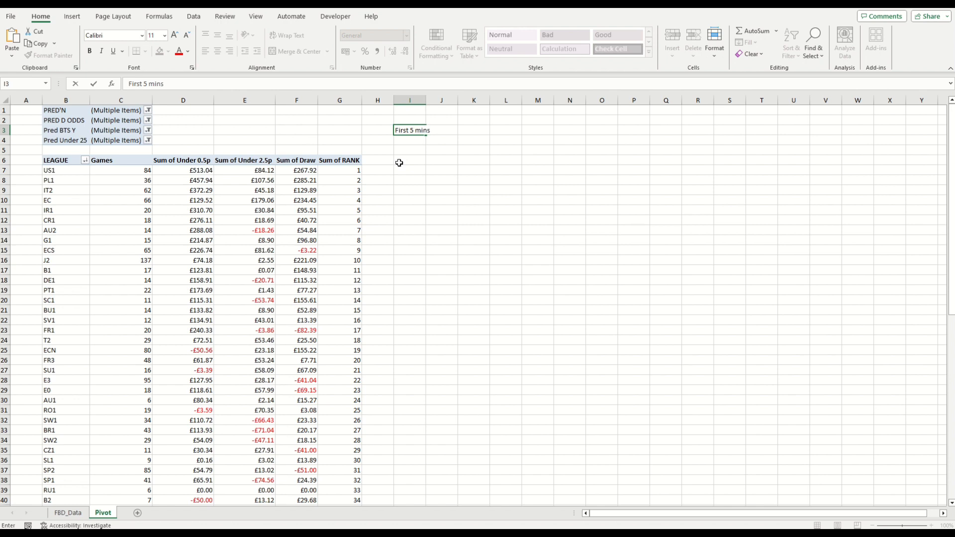
pyautogui.press('Tab')
# Step: Autofit column I to its label width
pyautogui.doubleClick(425, 101)
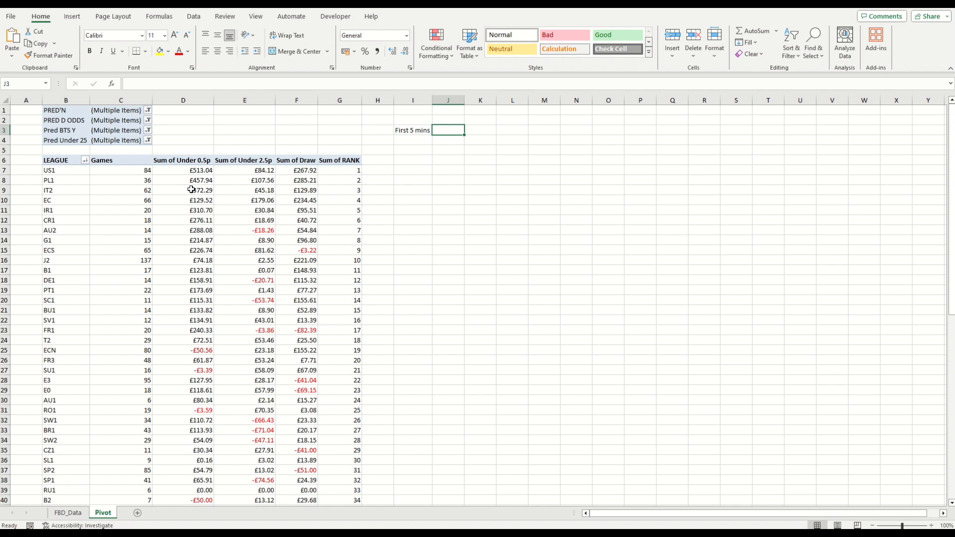
pyautogui.click(191, 162)
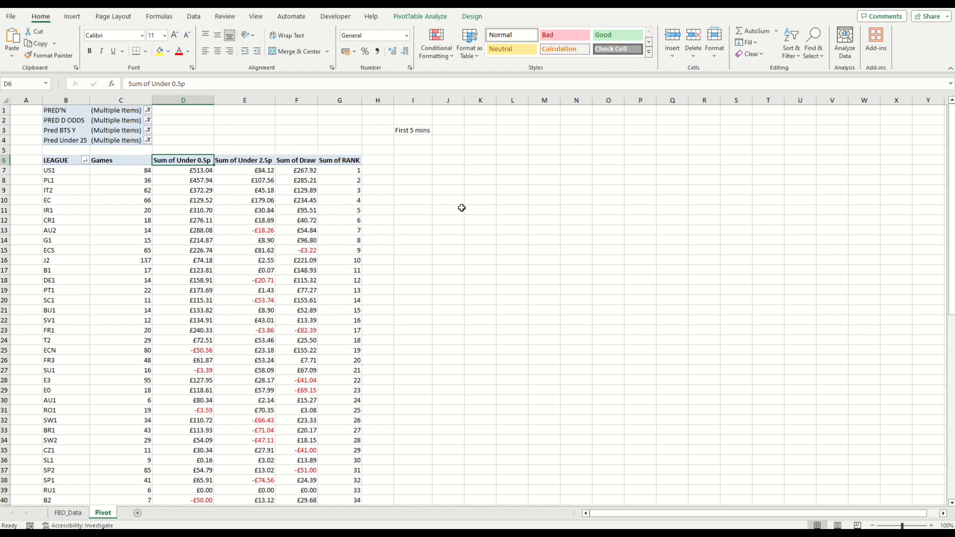
pyautogui.click(441, 131)
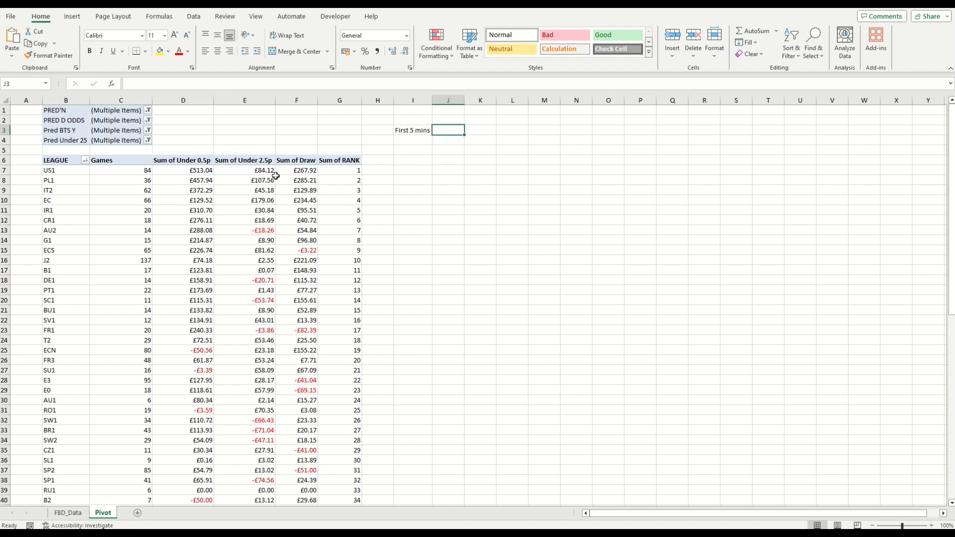
pyautogui.moveTo(335, 178)
pyautogui.moveTo(201, 192)
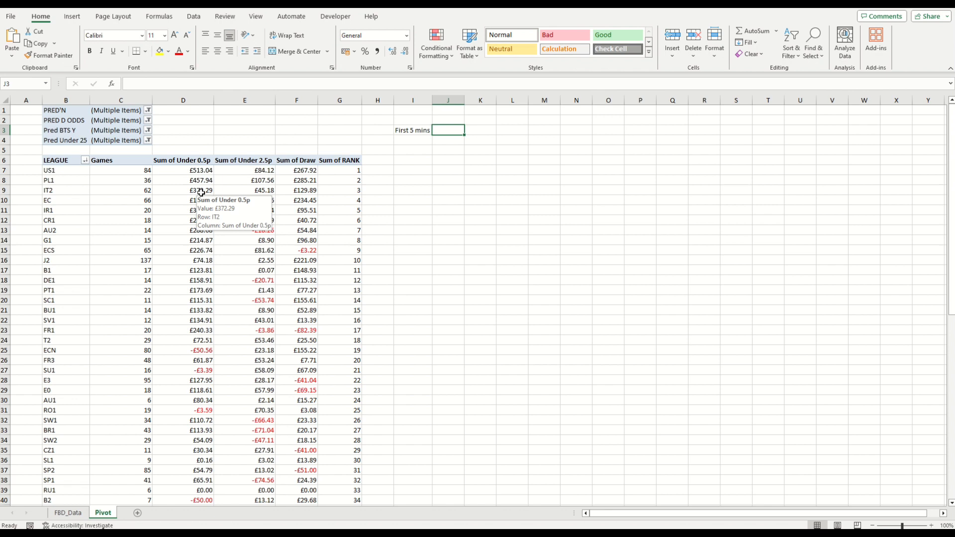
# Step: Examine the Under 2.5p and Draw returns of the top-ranked leagues
pyautogui.click(251, 178)
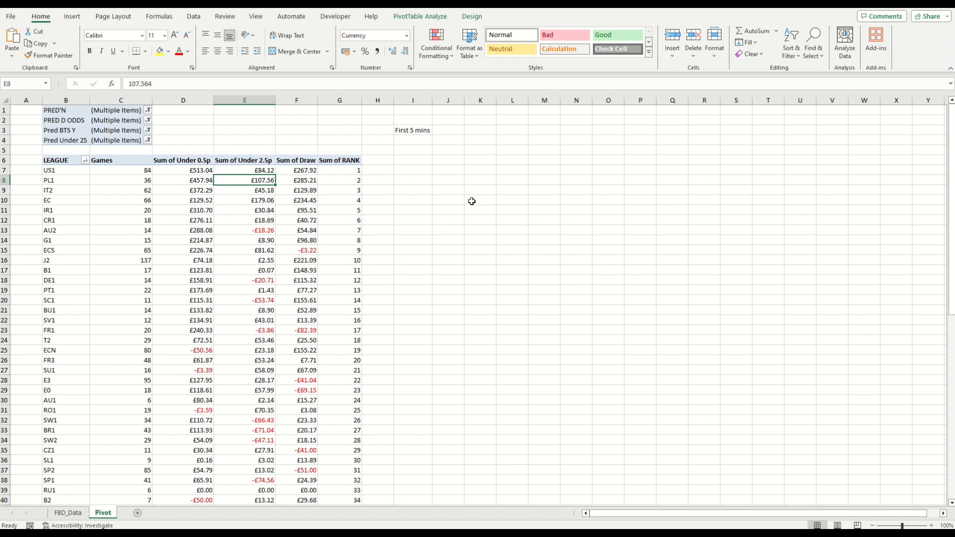
pyautogui.moveTo(950, 154); pyautogui.dragTo(943, 194)
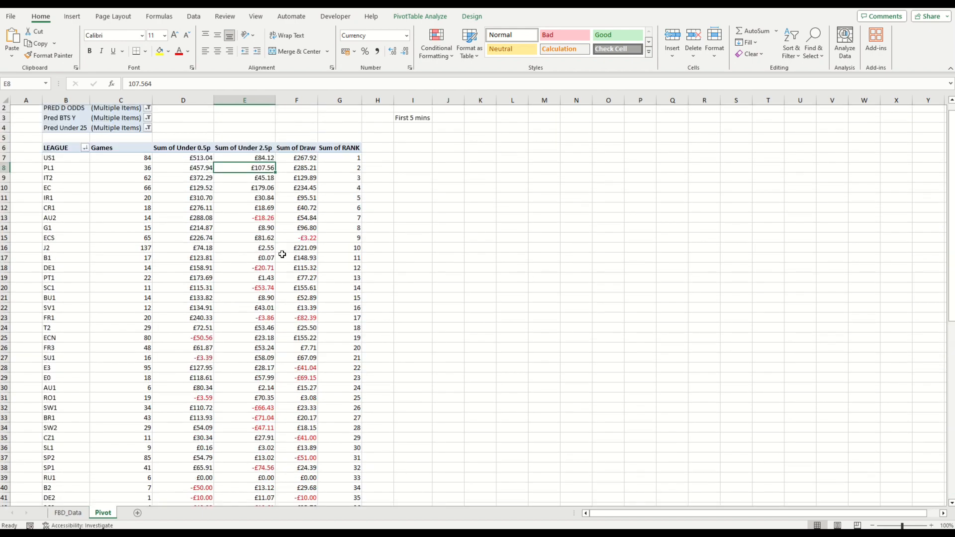
pyautogui.moveTo(255, 161); pyautogui.dragTo(265, 399)
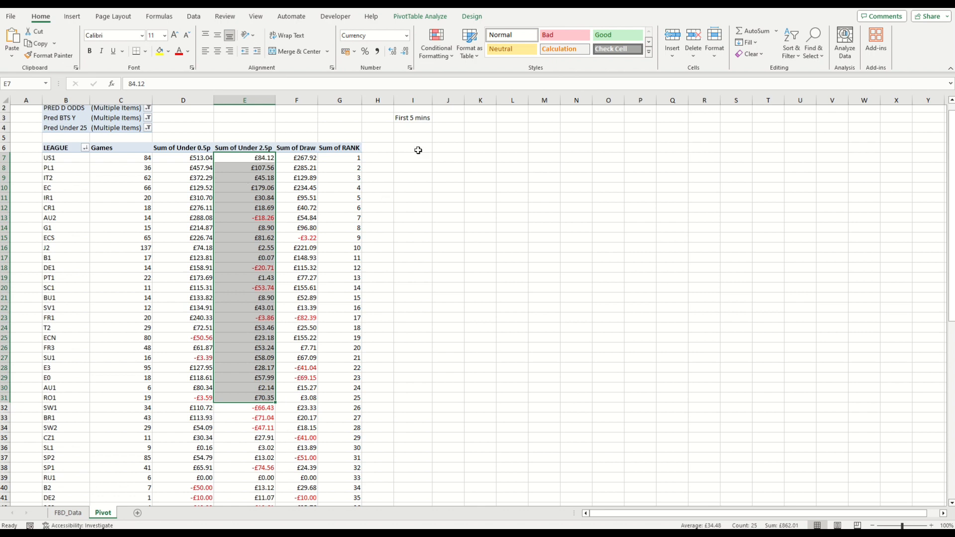
pyautogui.click(409, 130)
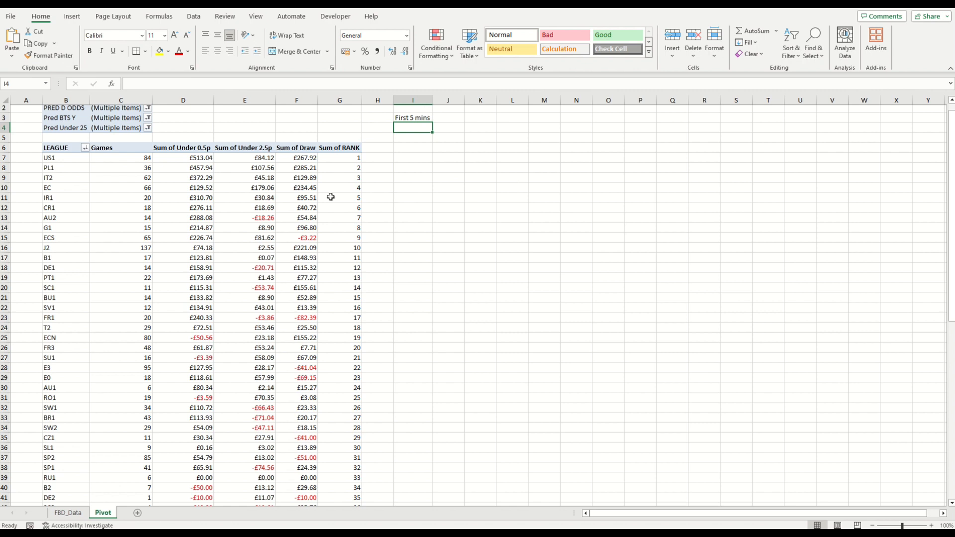
pyautogui.click(303, 178)
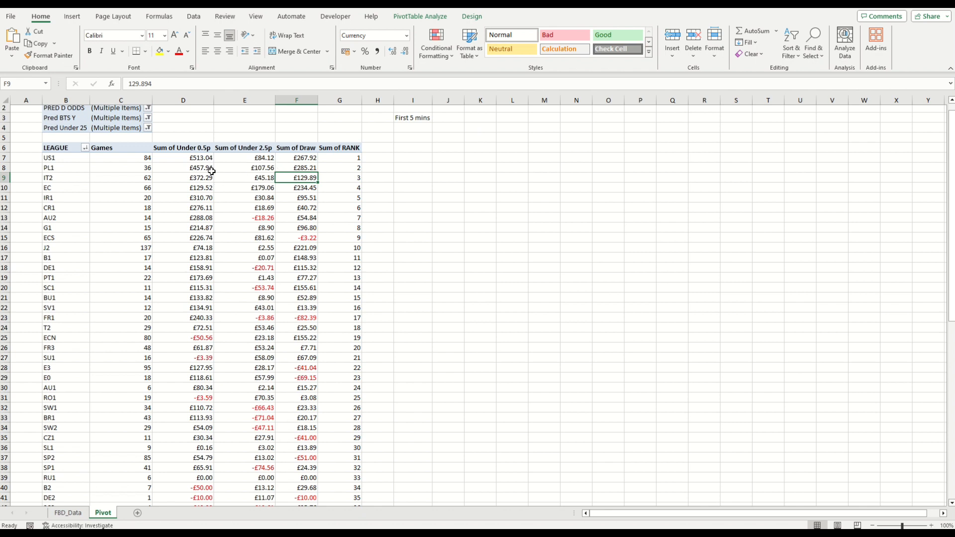
pyautogui.scroll(1, 251, 232)
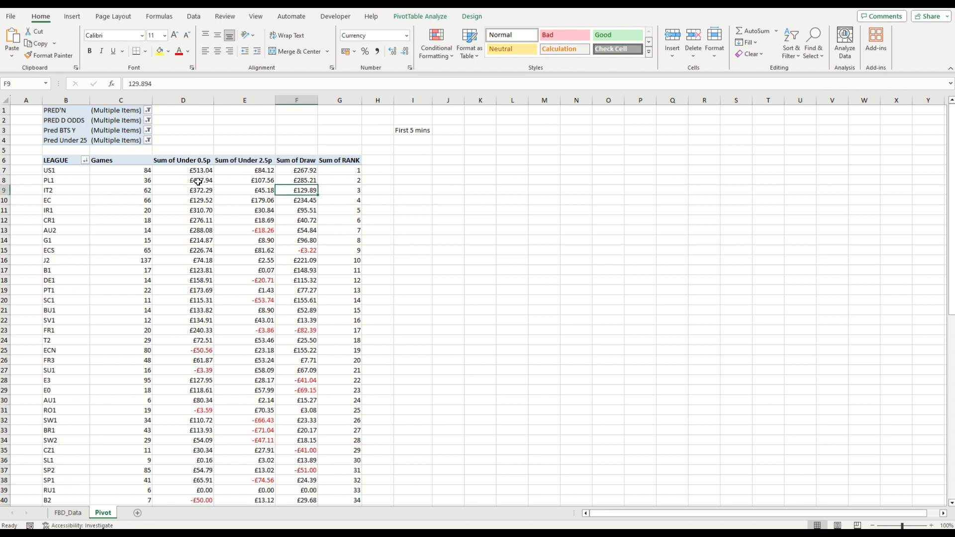
pyautogui.moveTo(198, 181)
pyautogui.moveTo(264, 222)
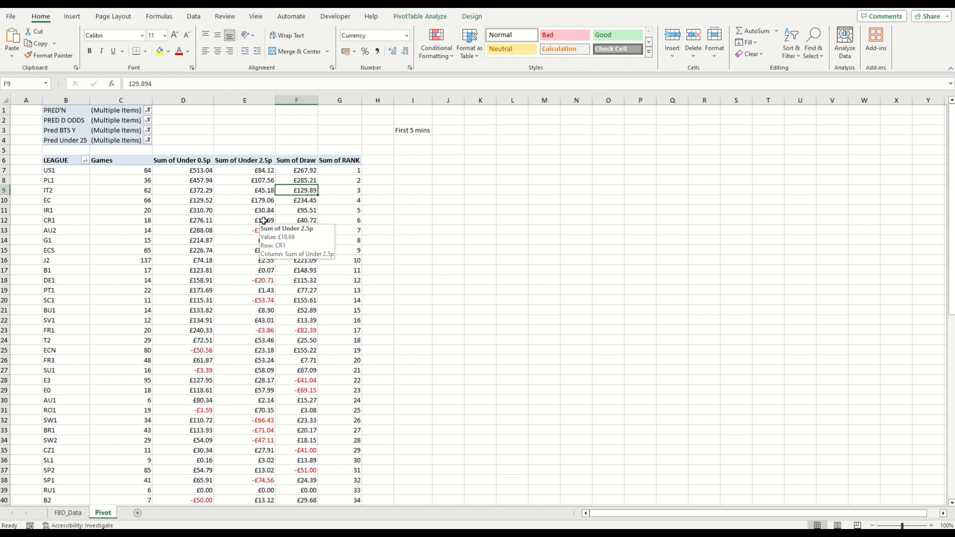
pyautogui.moveTo(304, 223)
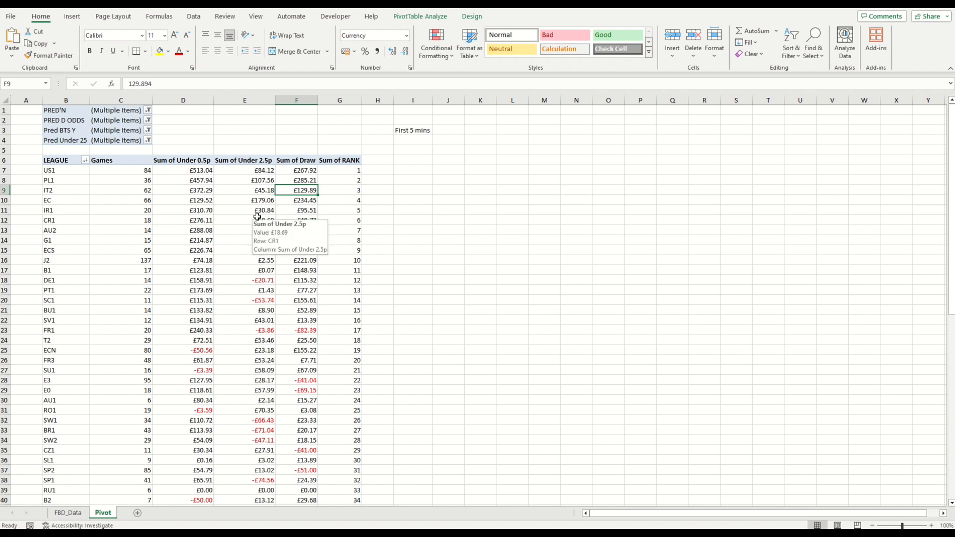
pyautogui.click(427, 174)
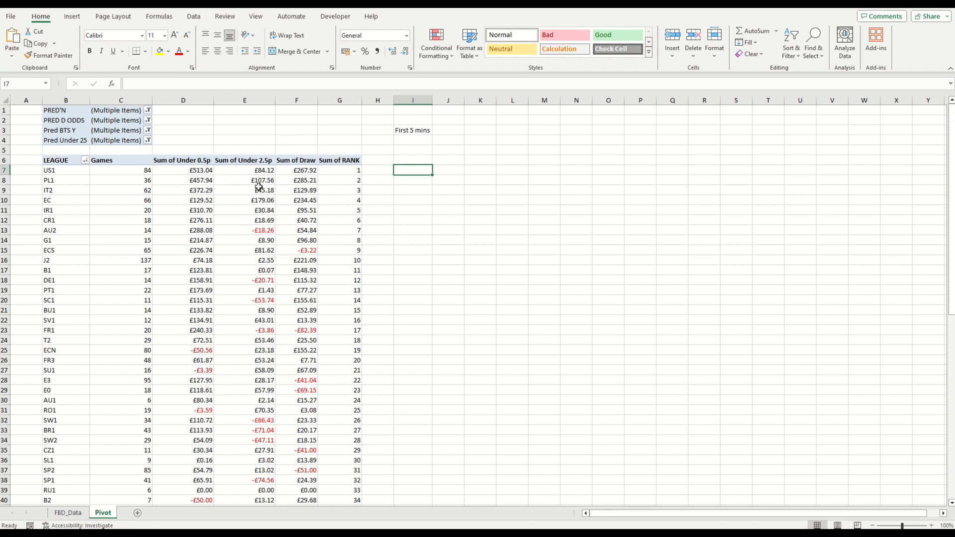
pyautogui.moveTo(252, 189)
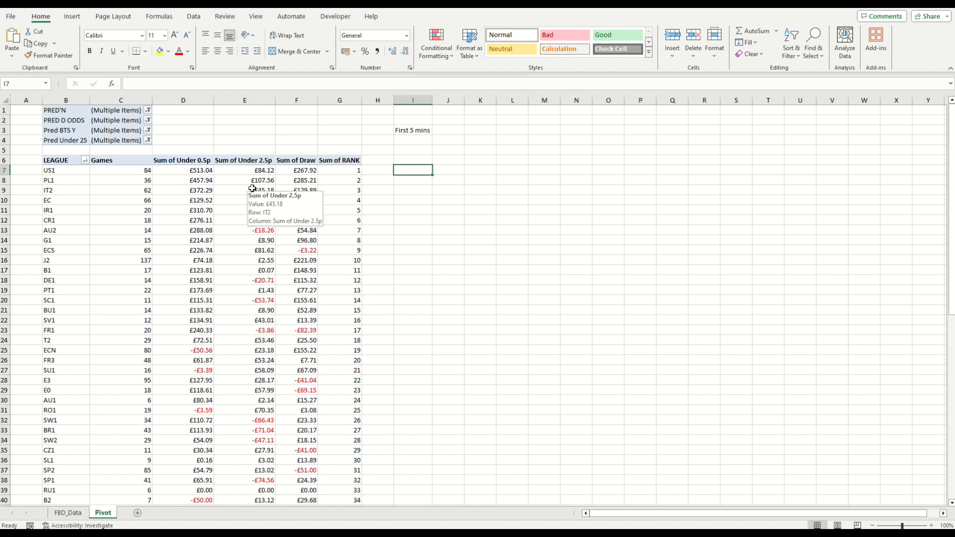